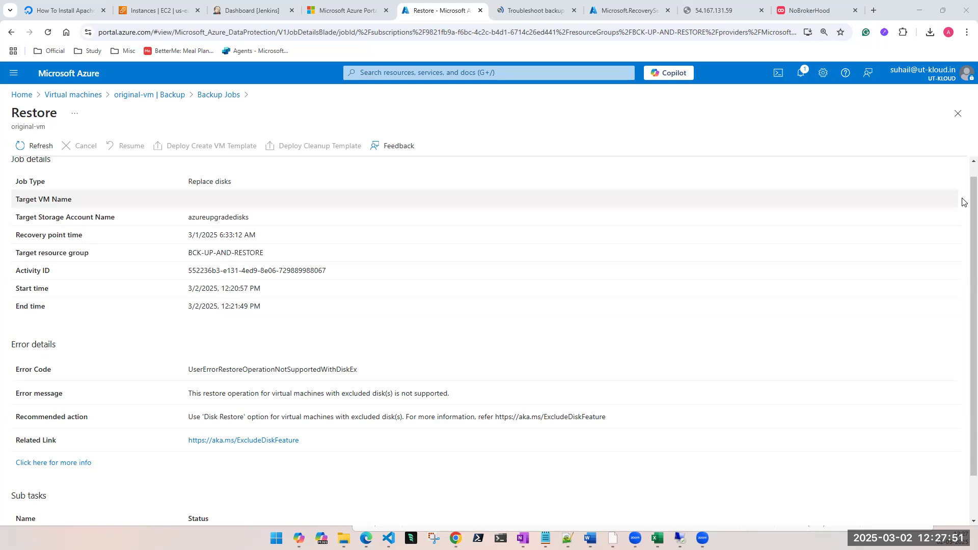
Step: Return to the Backup Jobs list and open the details of original-vm's failed restore job
click(956, 115)
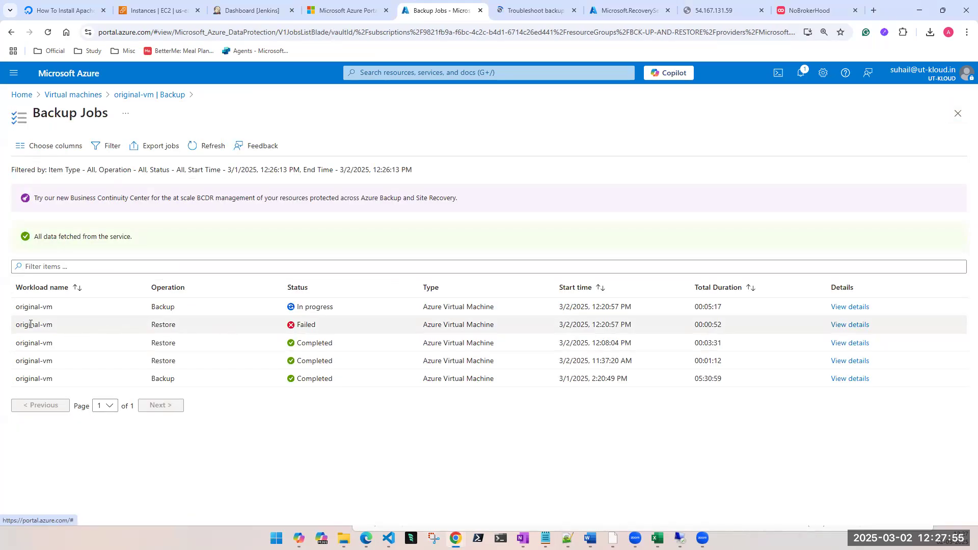
drag(30, 325, 199, 323)
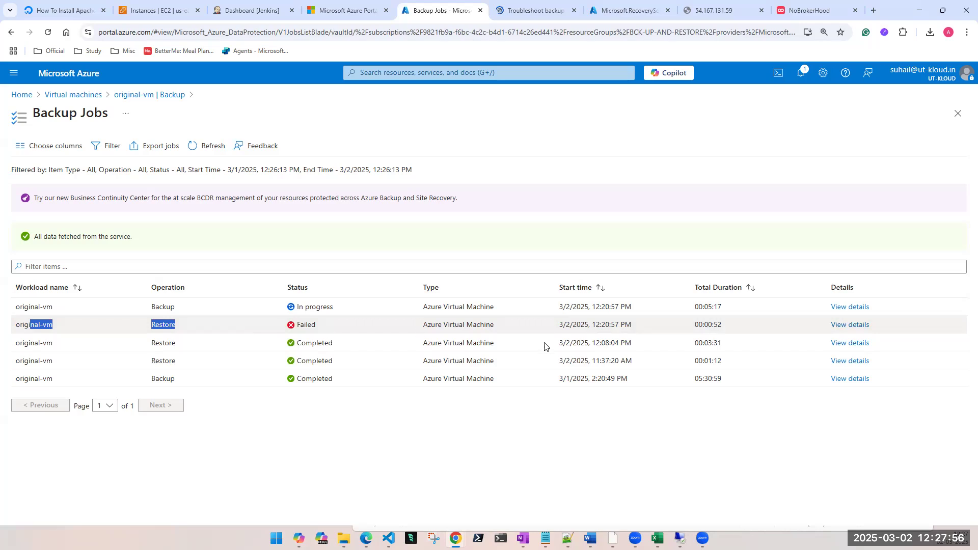
click(859, 326)
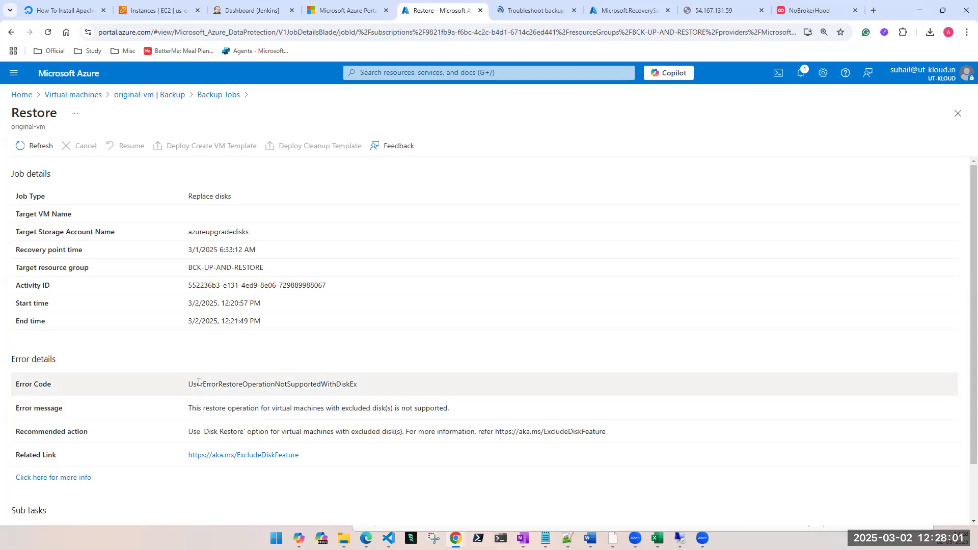
Step: Examine the error message and recommended action in the failed restore job's error details
drag(198, 409, 397, 421)
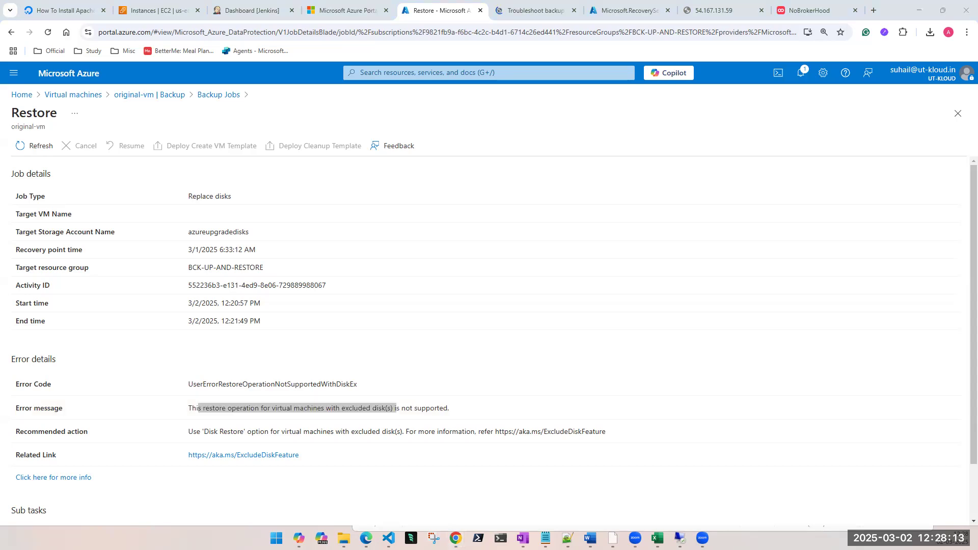
double_click(303, 406)
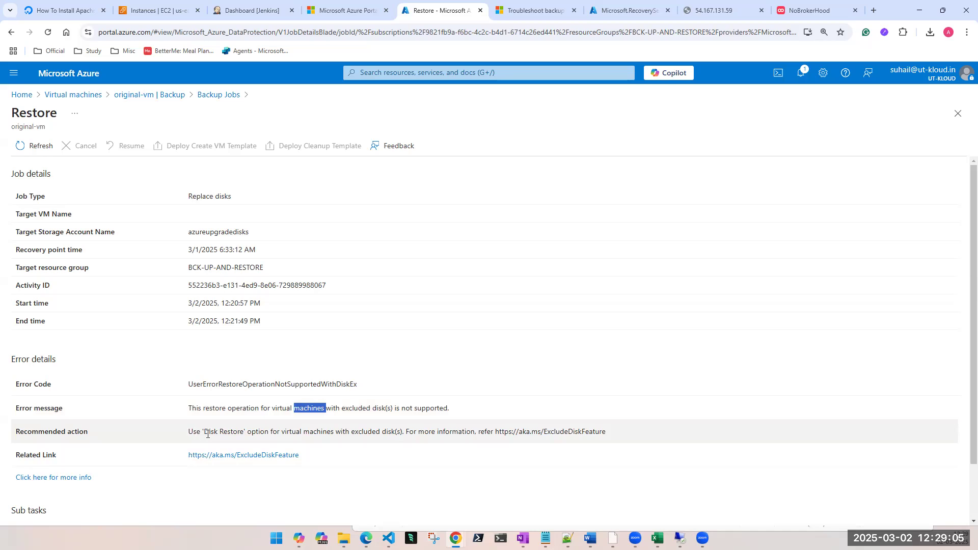
drag(285, 432, 436, 435)
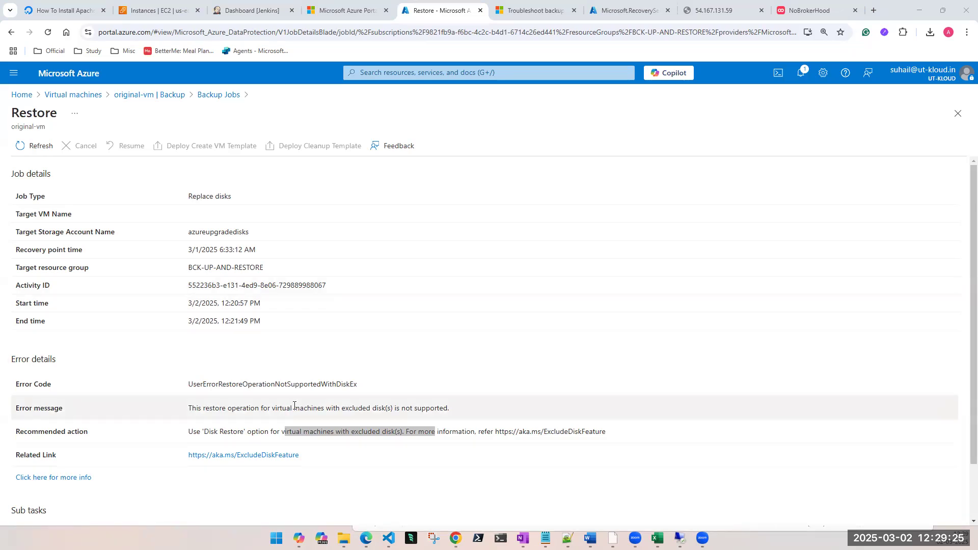
triple_click(211, 429)
triple_click(214, 410)
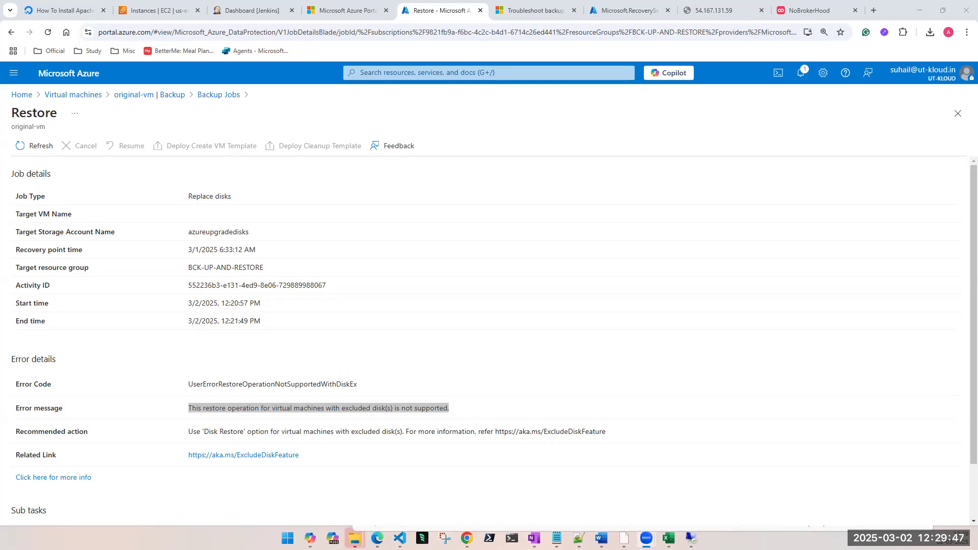
Step: Switch to OneNote and review the notes listing the four methods for restoring a backed-up VM
key(alt+Tab)
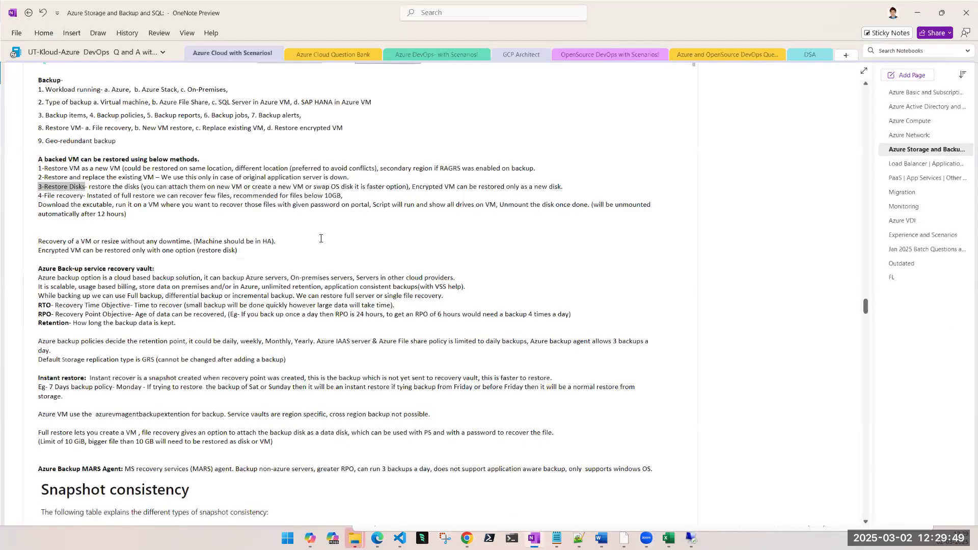
key(alt+Tab)
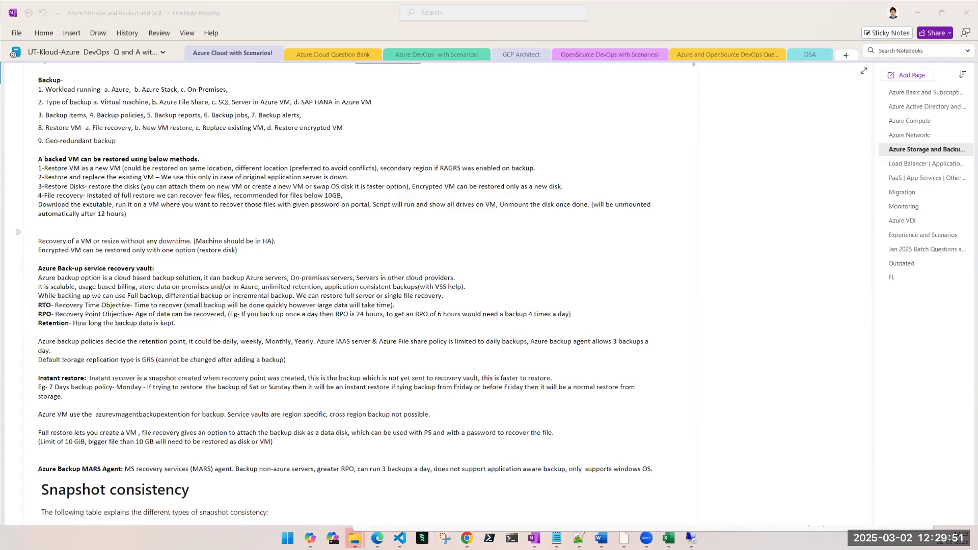
click(140, 227)
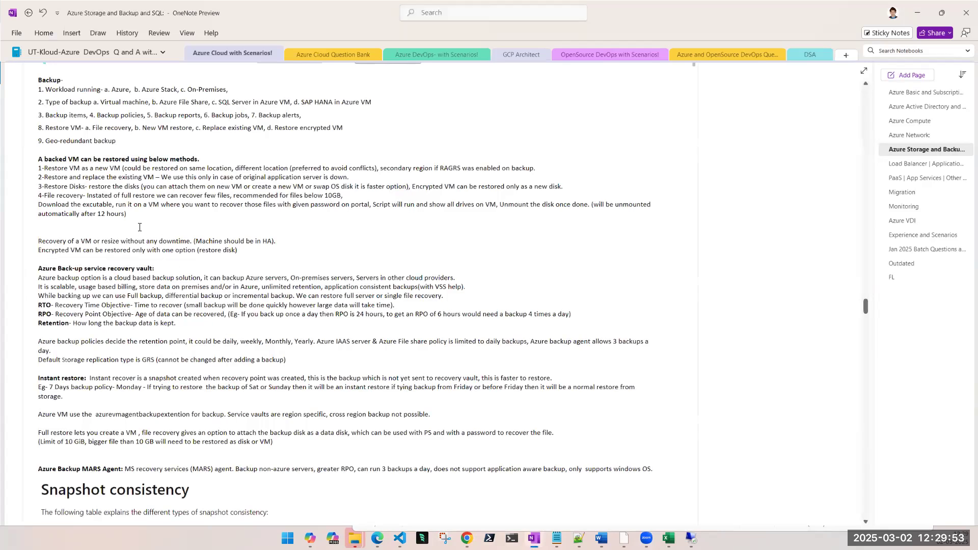
drag(139, 221, 35, 174)
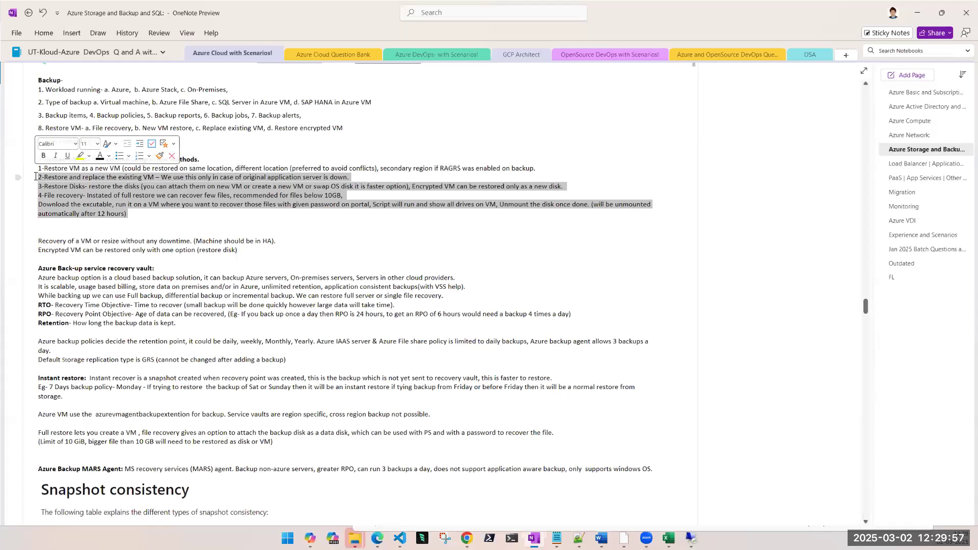
click(169, 210)
drag(128, 214, 36, 173)
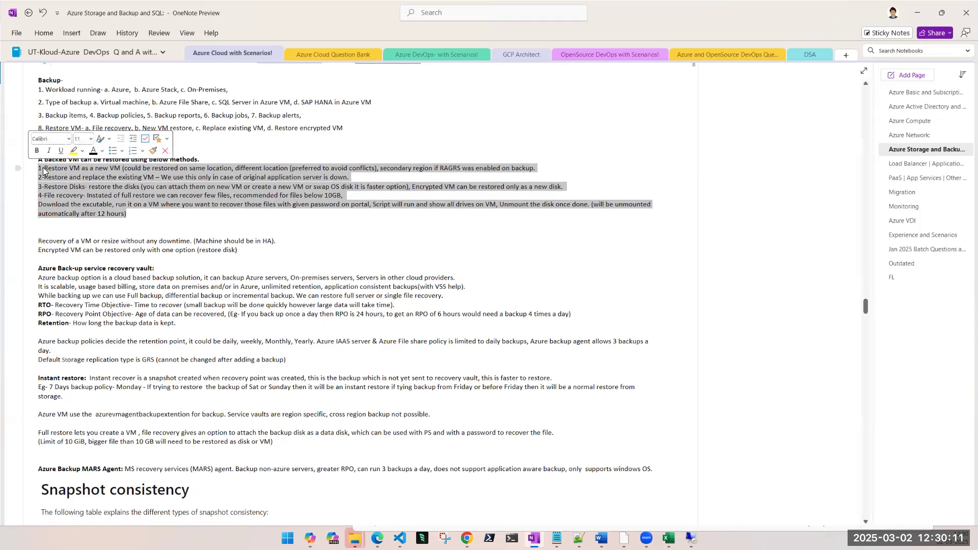
click(43, 169)
mouse_move(38, 187)
mouse_down()
mouse_move(52, 188)
mouse_move(45, 196)
mouse_up()
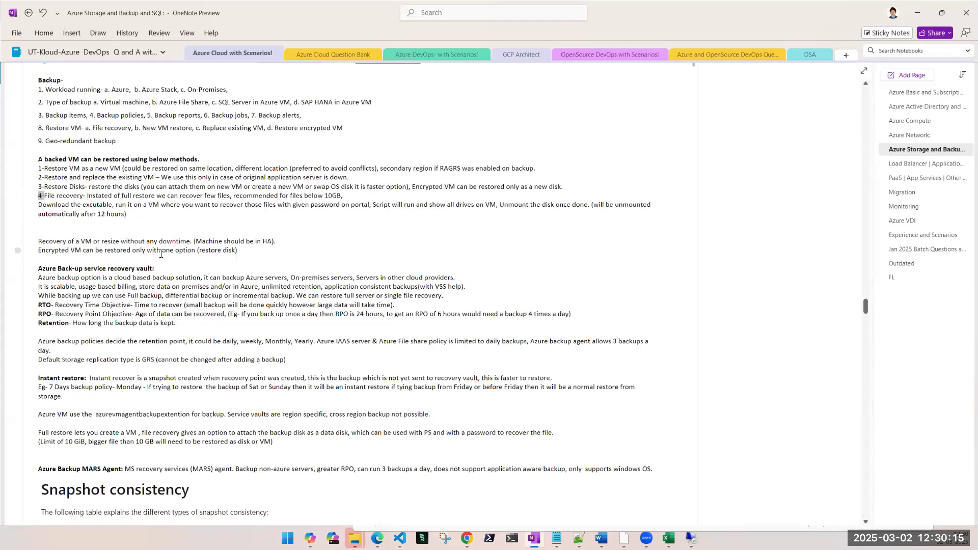
click(37, 181)
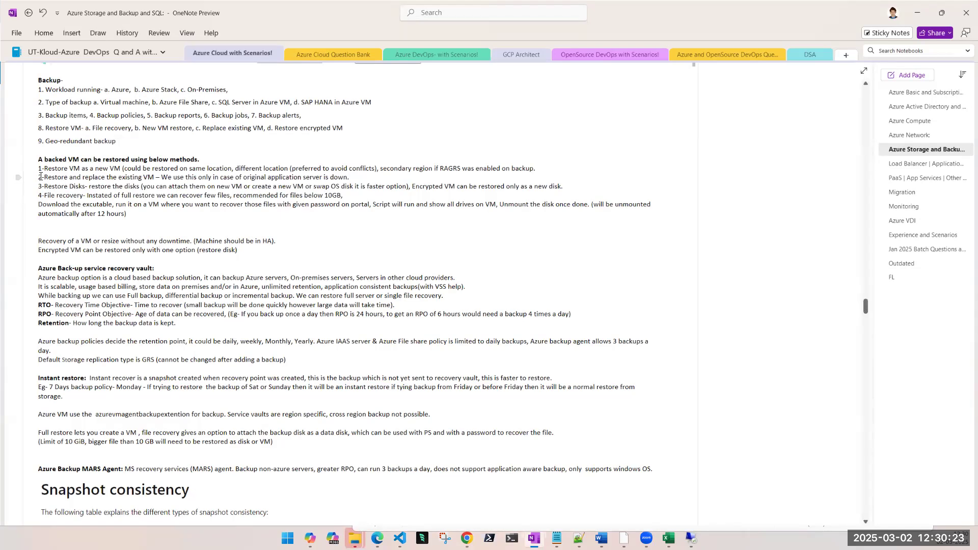
drag(40, 177, 73, 177)
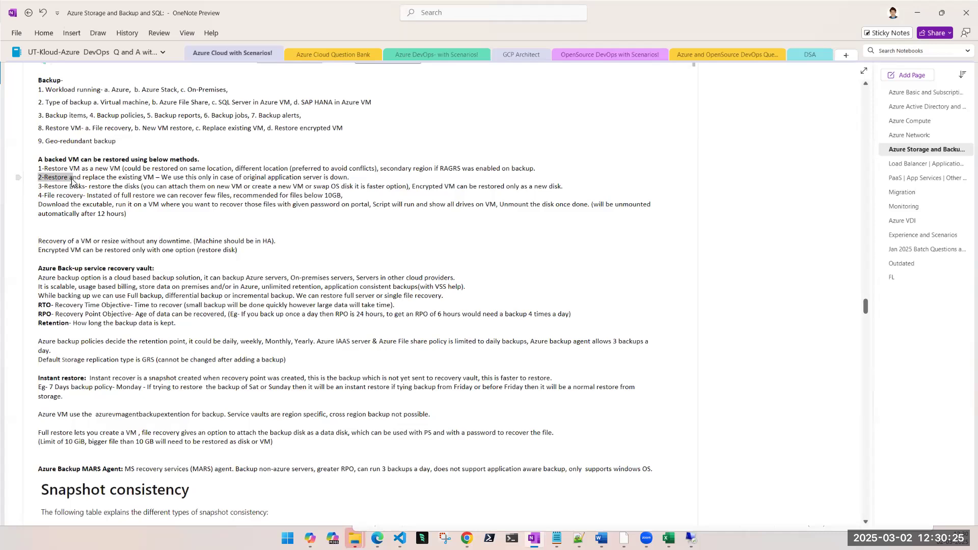
click(164, 225)
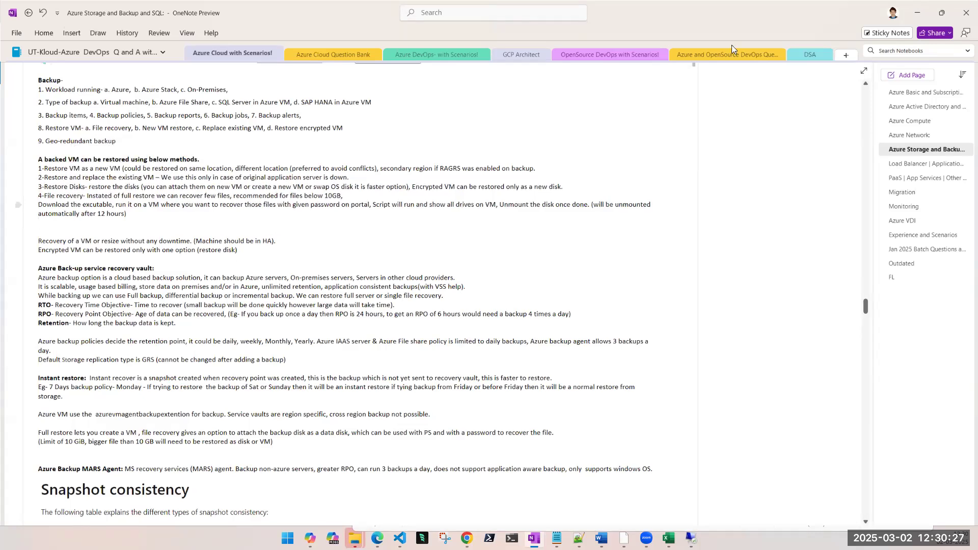
Step: Return to the Azure portal, recheck the restore job's error message, and close the job details
click(919, 14)
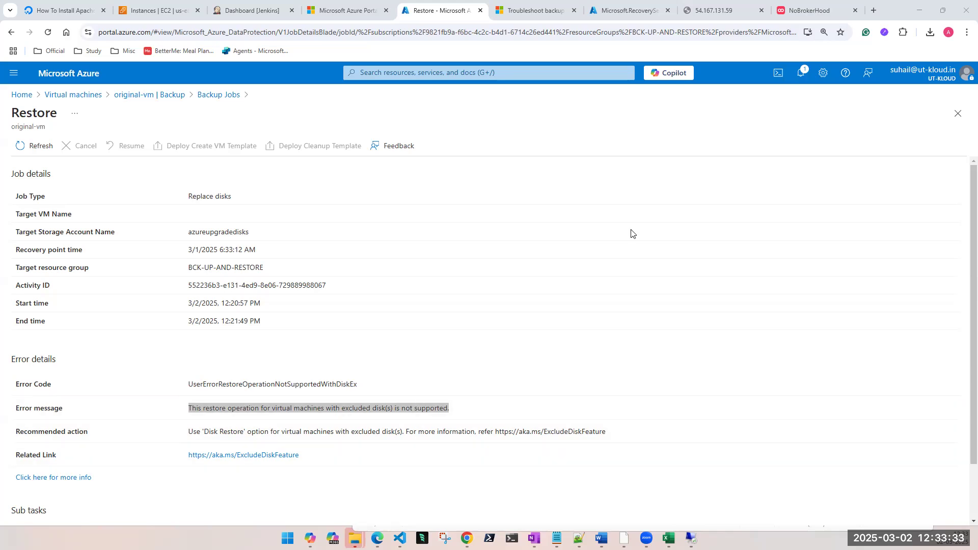
triple_click(265, 404)
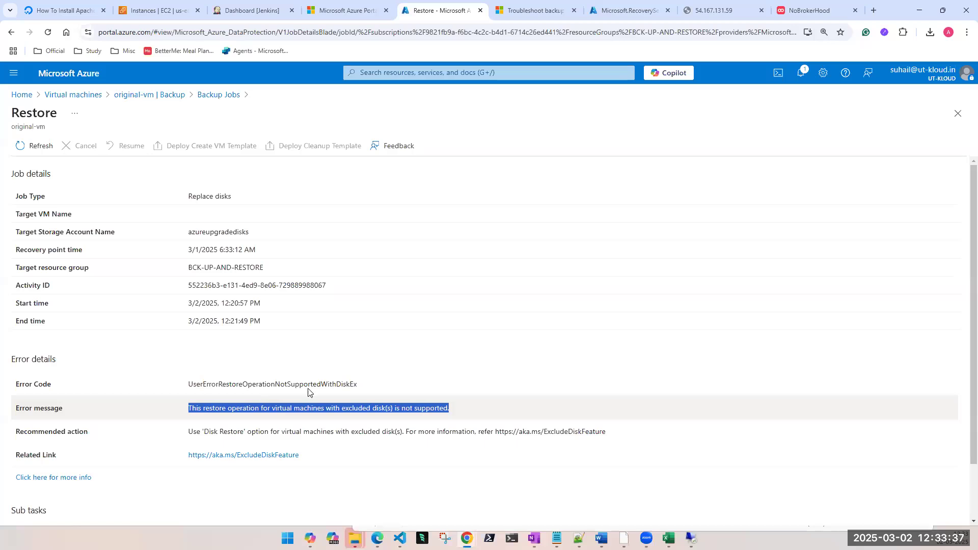
click(958, 113)
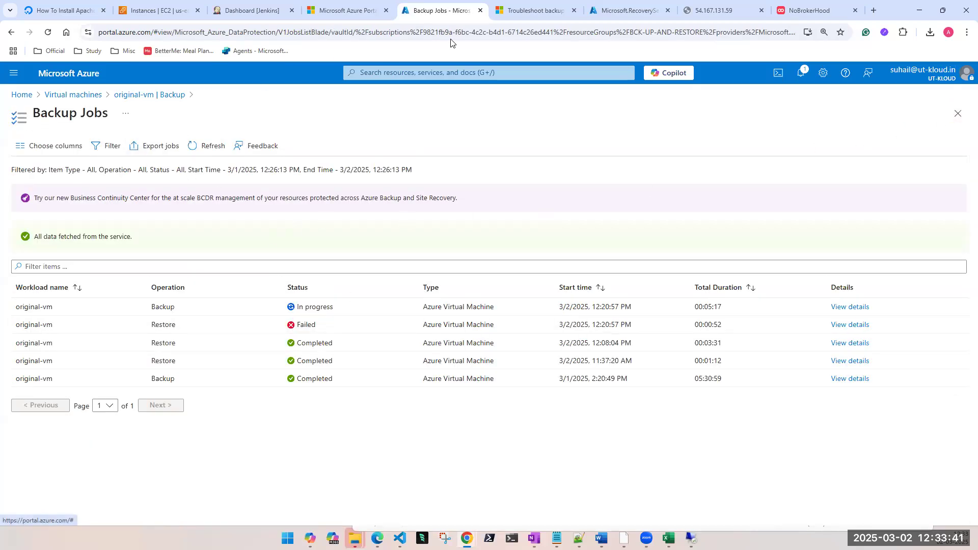
Step: Open the new-temp-rsv vault from its completed deployment and view its Backup and Site Recovery overviews
click(619, 11)
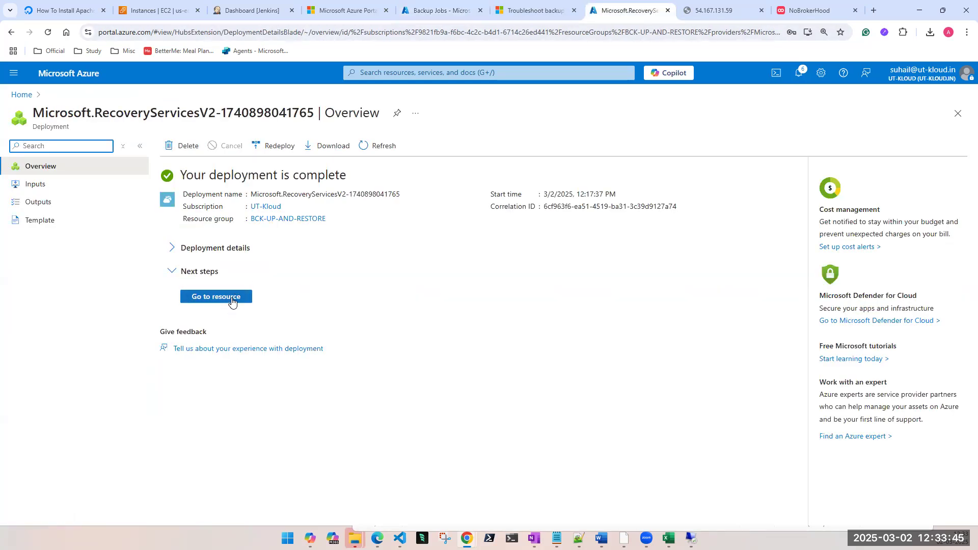
click(232, 300)
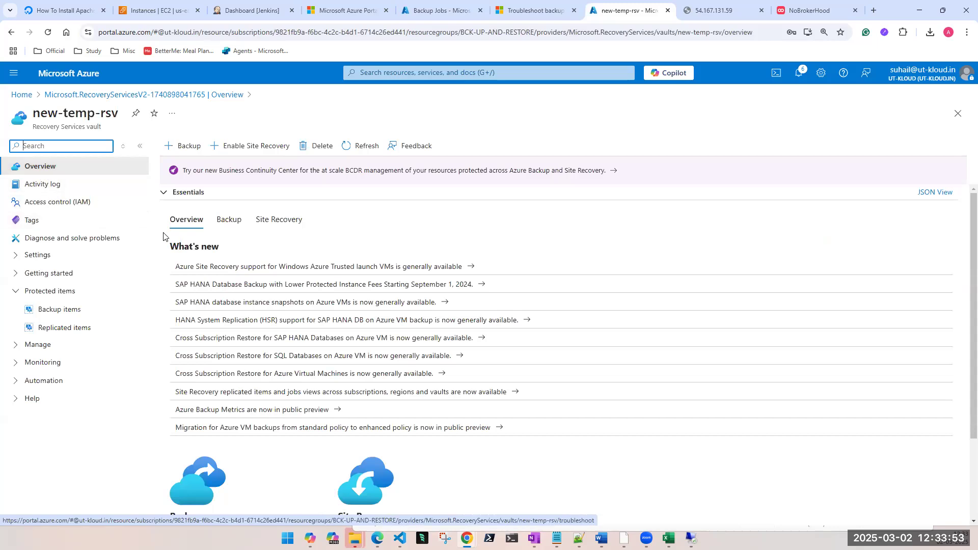
click(226, 220)
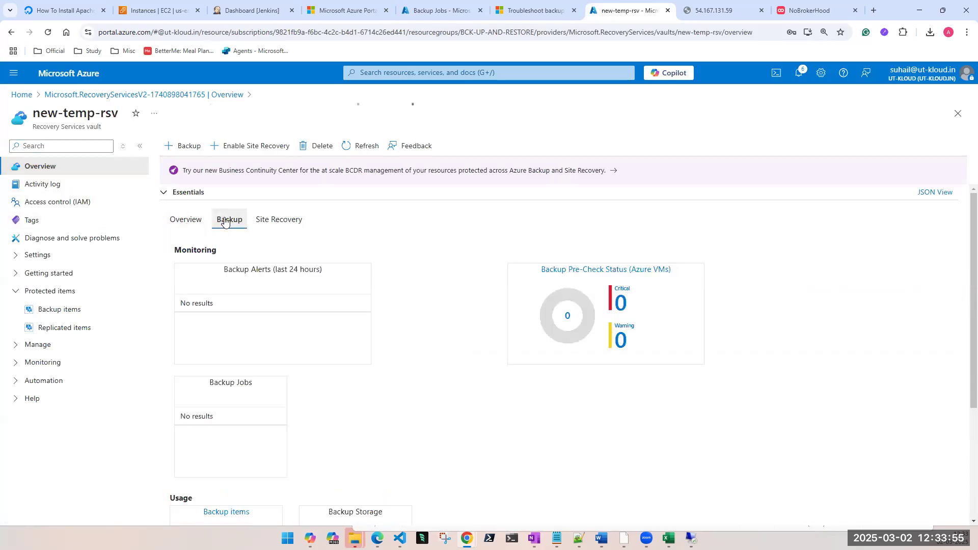
click(283, 220)
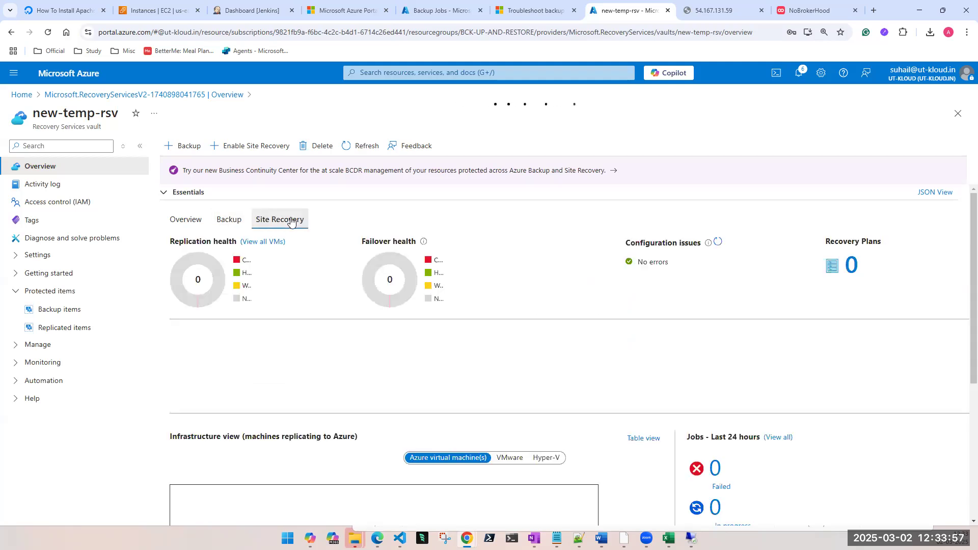
click(228, 228)
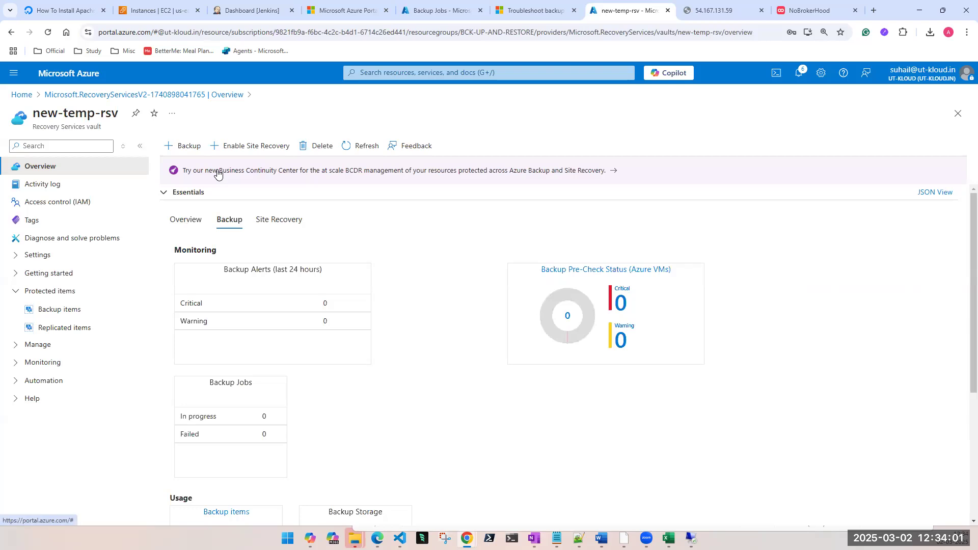
Step: Go from Backup Jobs to the Recovery Services vaults list and open the rsv-march25 vault
drag(474, 11, 520, 20)
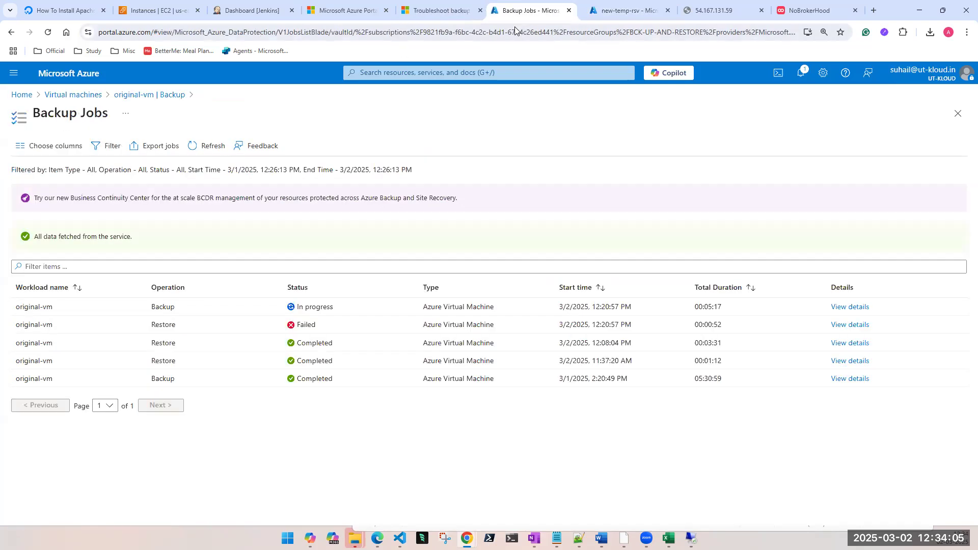
click(386, 72)
click(486, 225)
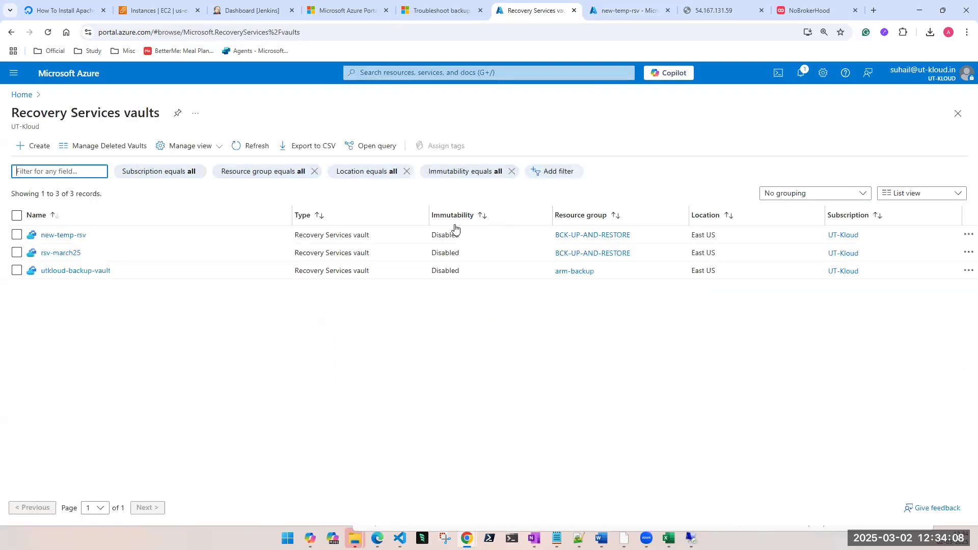
click(69, 254)
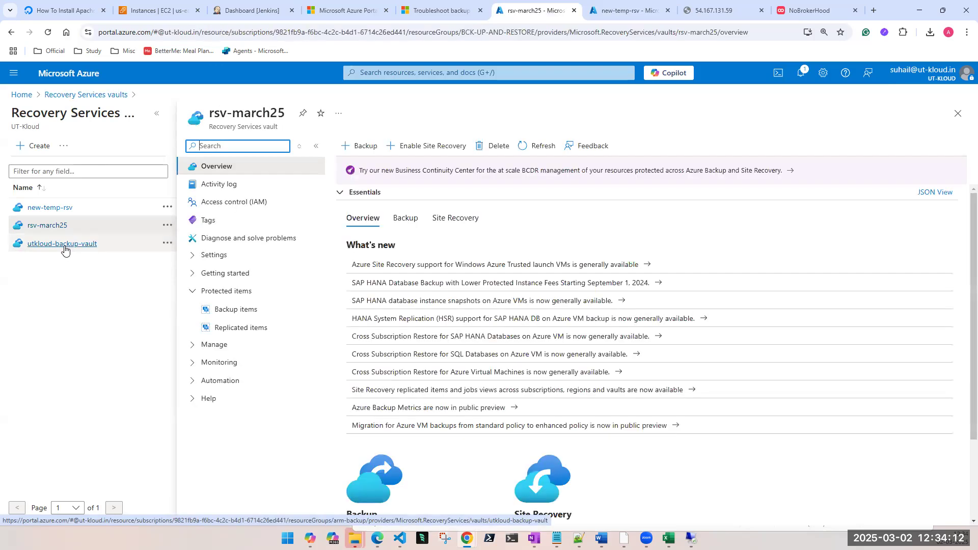
Step: Examine the rsv-march25 vault's backup alerts, jobs, items and storage, plus its Site Recovery overview
click(407, 220)
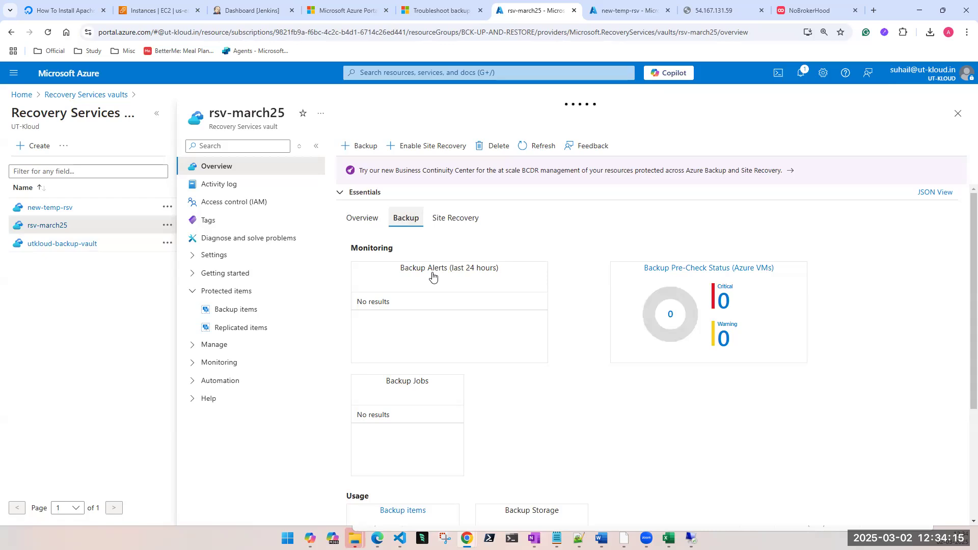
scroll(457, 371, down, 1)
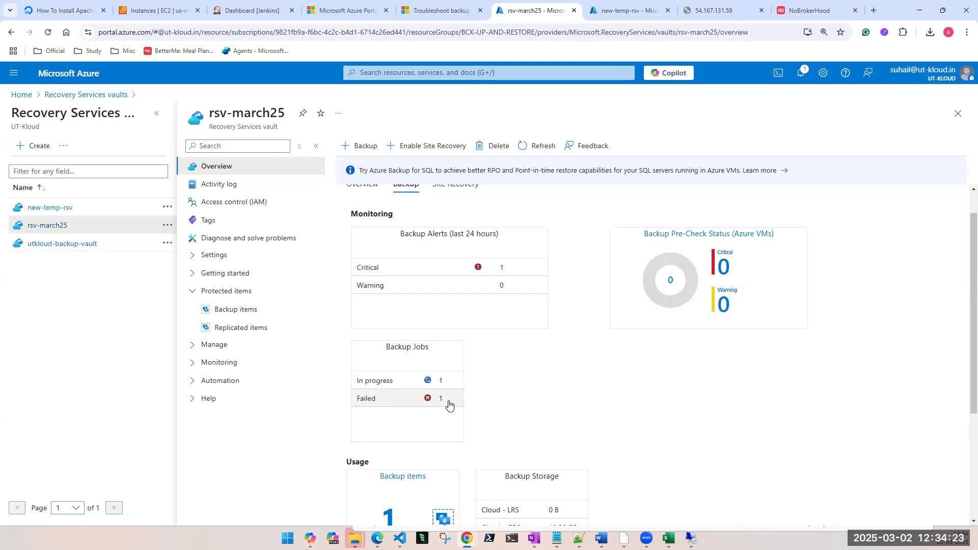
scroll(410, 395, down, 1)
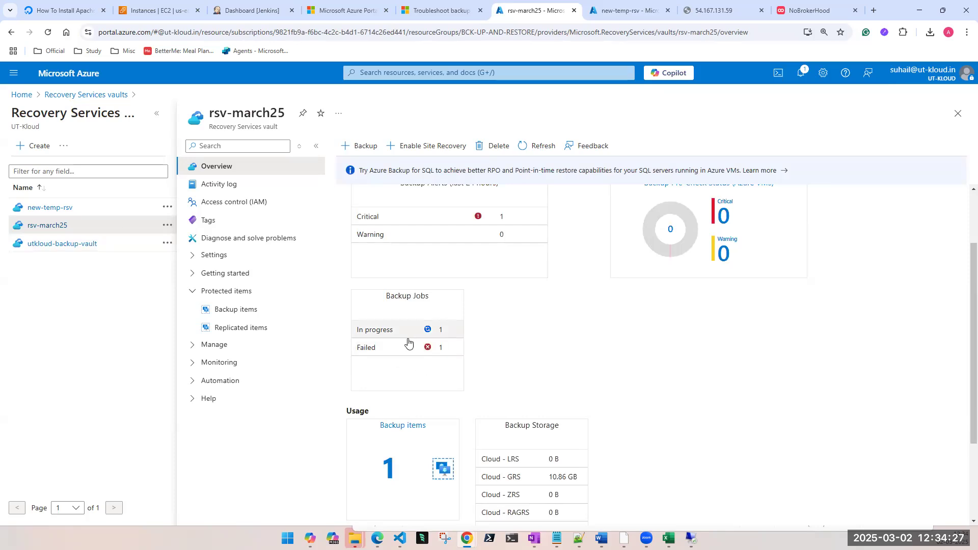
scroll(408, 342, down, 1)
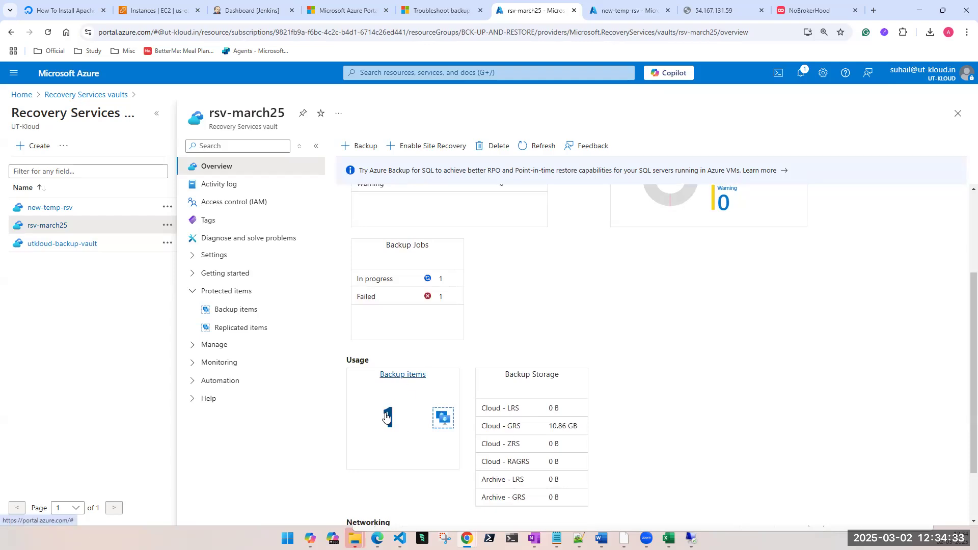
scroll(407, 400, up, 3)
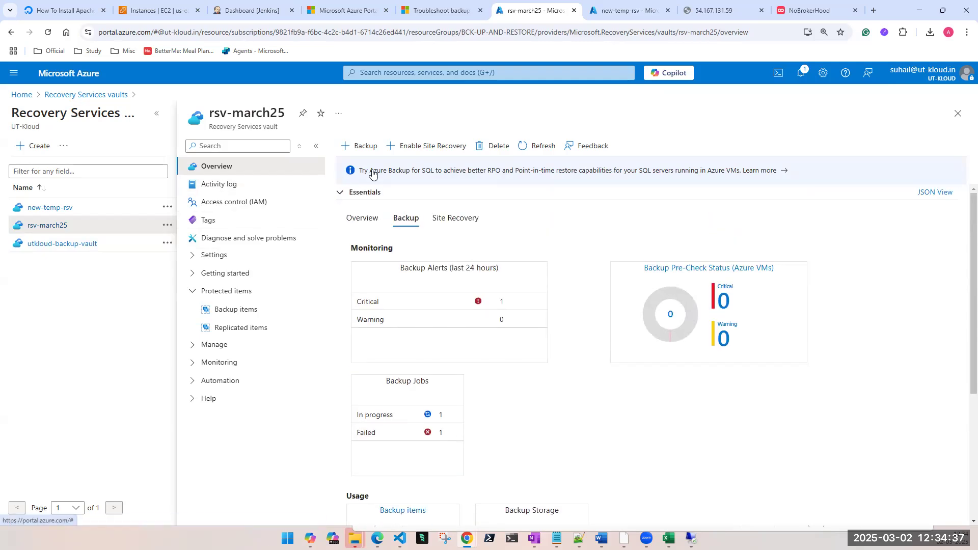
click(447, 221)
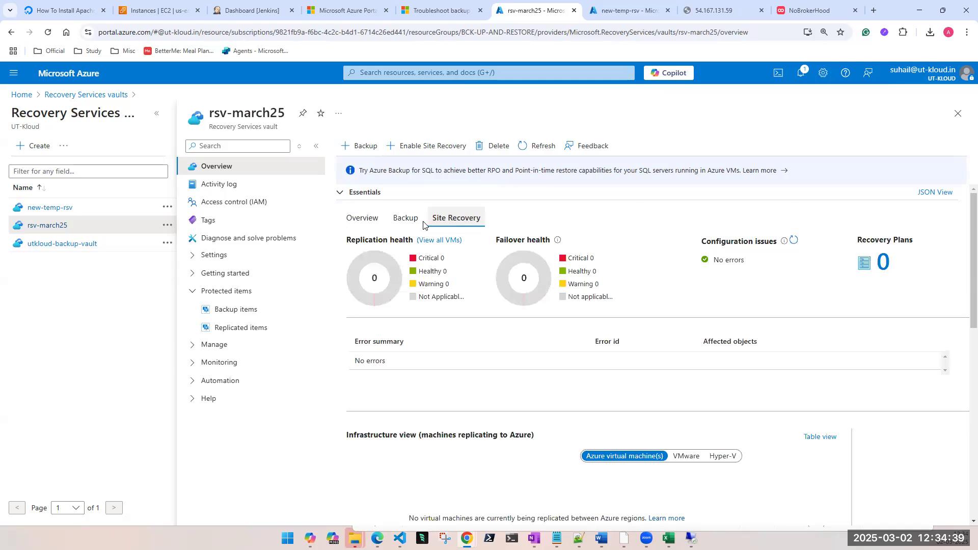
Step: Open the Azure virtual machine backup configuration of the rsv-march25 vault and review its default policy settings
click(410, 220)
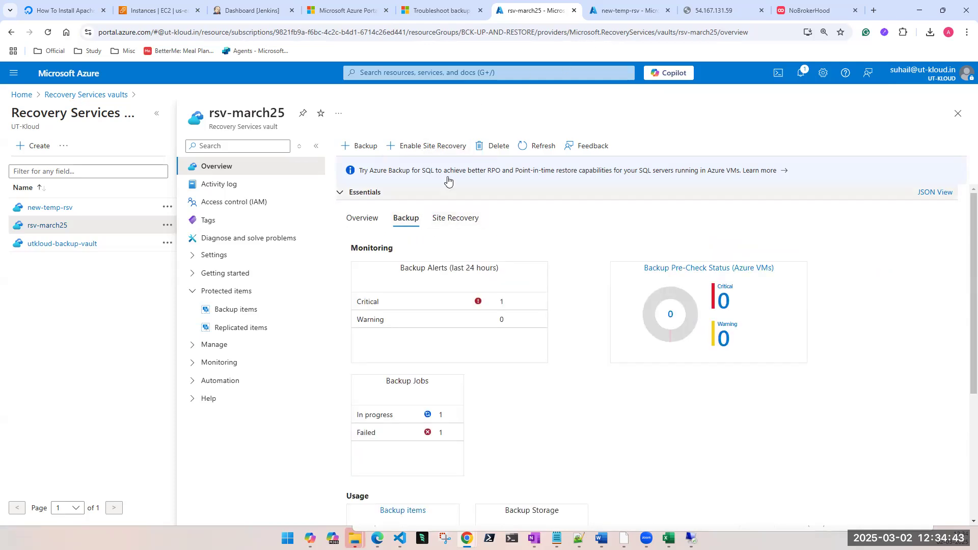
click(360, 151)
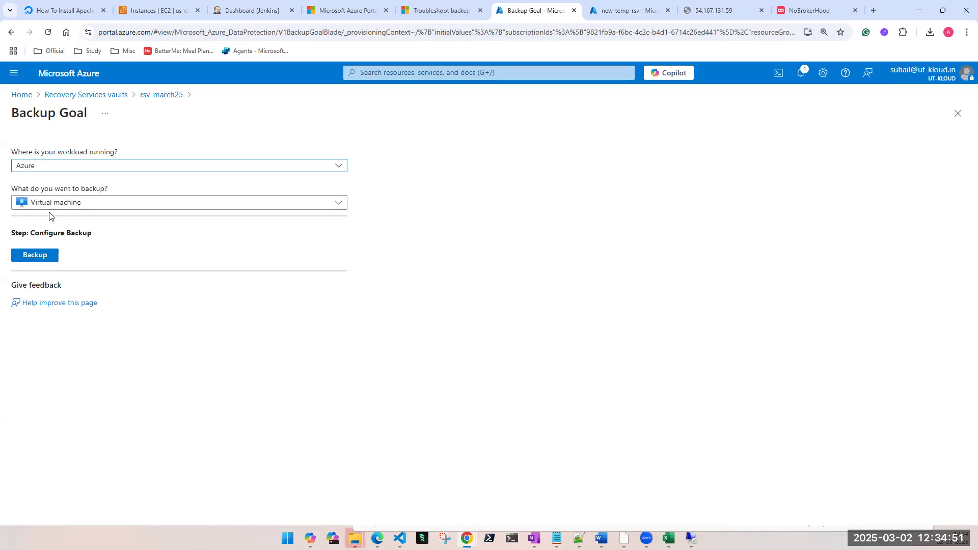
click(44, 255)
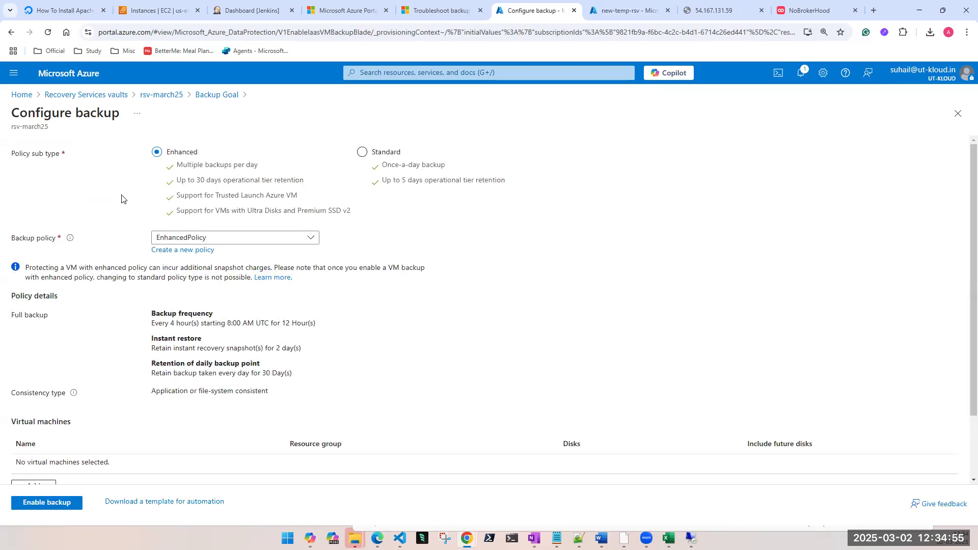
scroll(143, 259, down, 3)
scroll(141, 258, up, 2)
Step: View the details of the EnhancedPolicy-m7psd0gr backup policy and return to the rsv-march25 vault without enabling backup
click(232, 237)
click(208, 271)
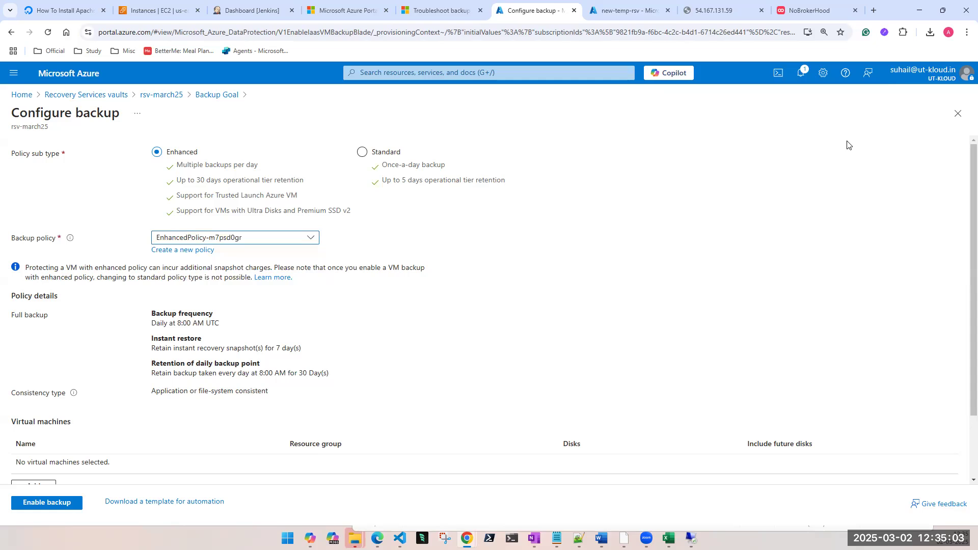
click(956, 113)
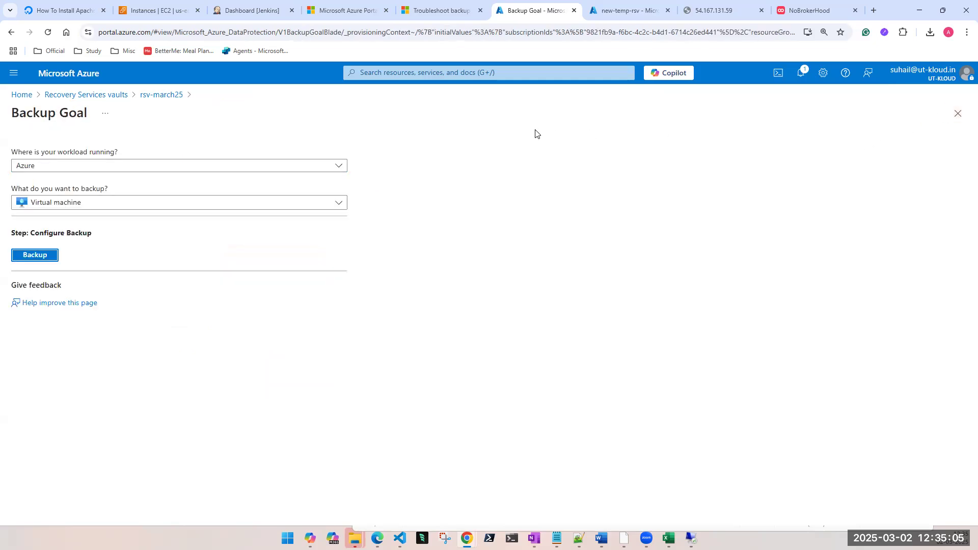
click(960, 119)
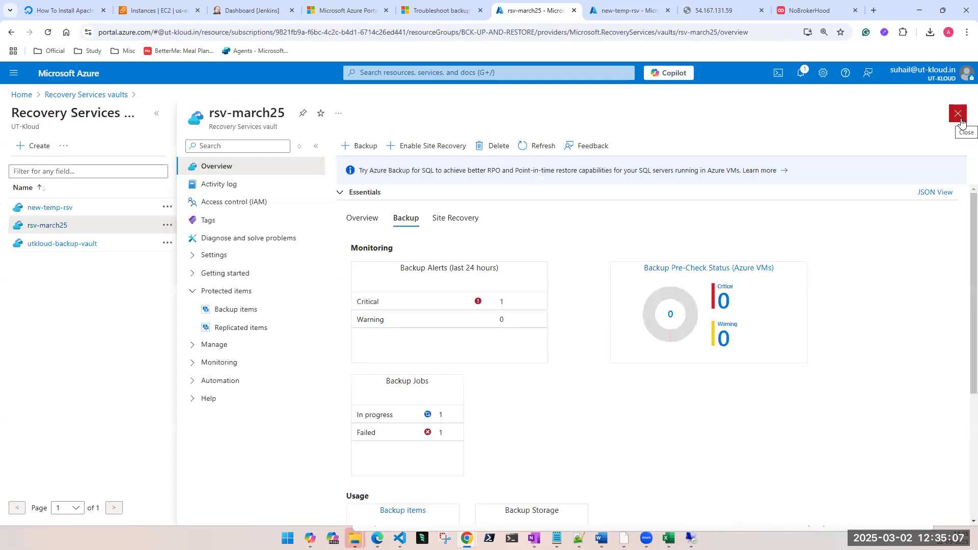
Step: Open the virtual machine backup configuration of the new-temp-rsv vault and compare the Standard and Enhanced policy sub types
click(642, 15)
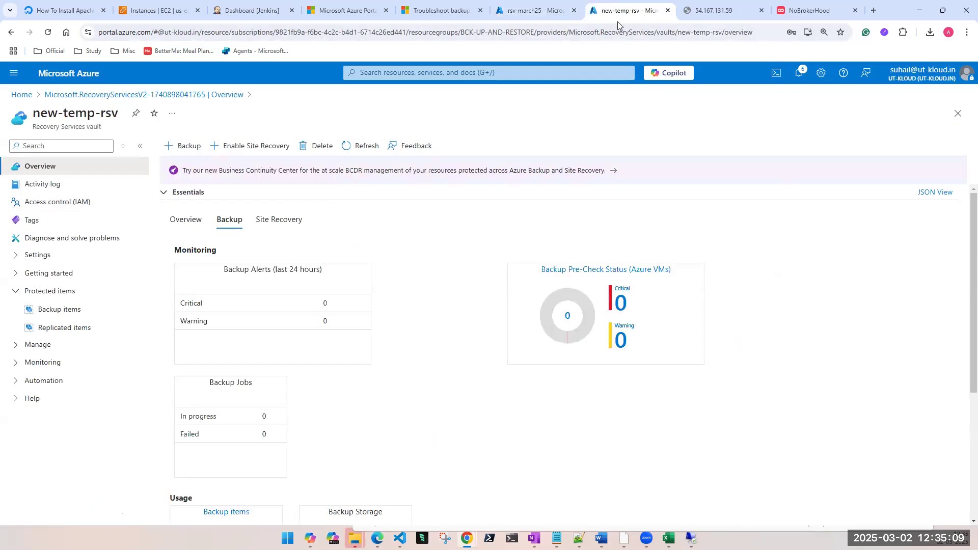
click(180, 148)
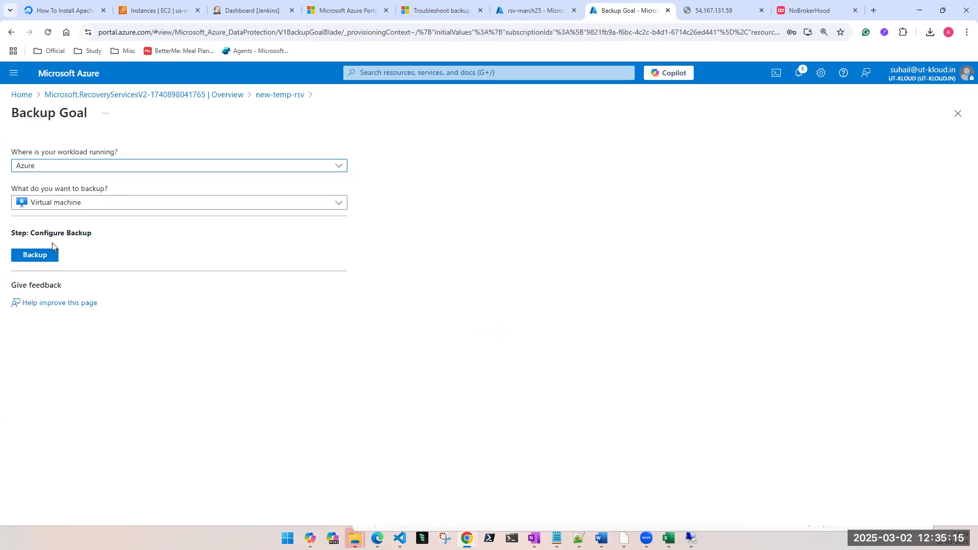
click(47, 256)
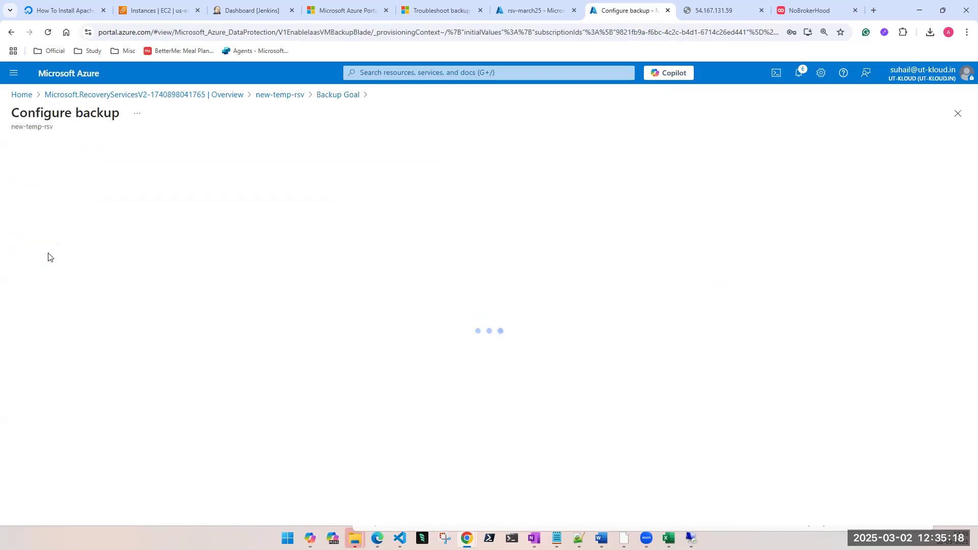
click(227, 238)
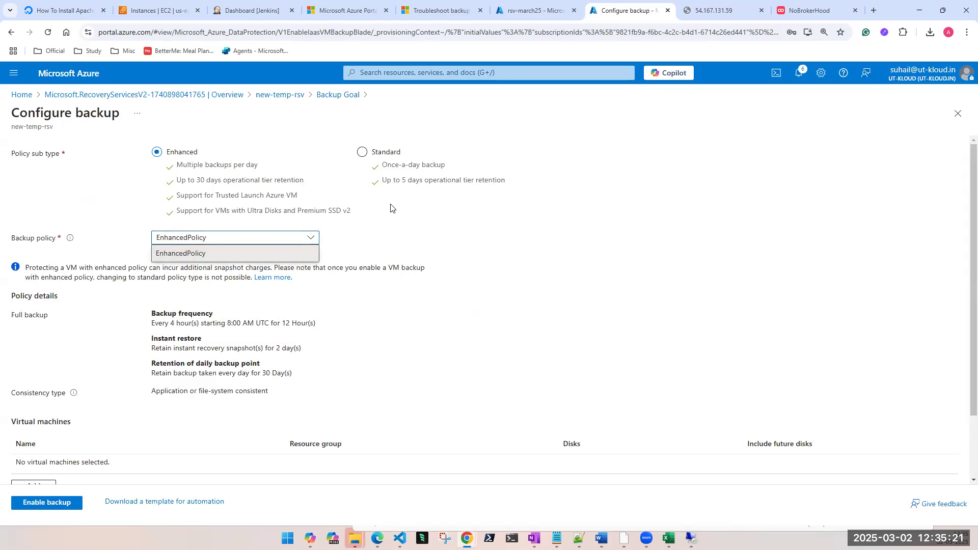
click(363, 152)
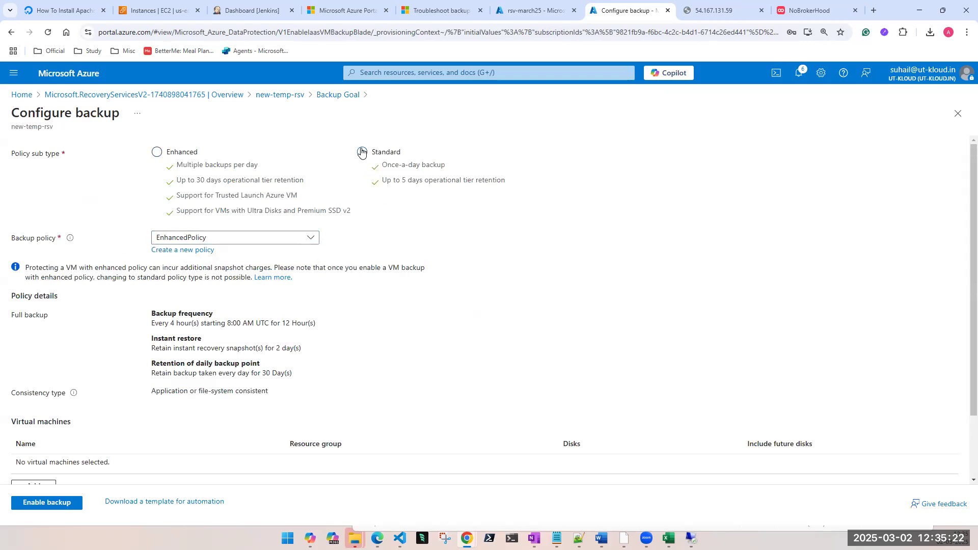
click(155, 152)
Step: Review the enhanced policy's schedule and retention details, the virtual machines section and the available enhanced backup policies
scroll(211, 317, down, 2)
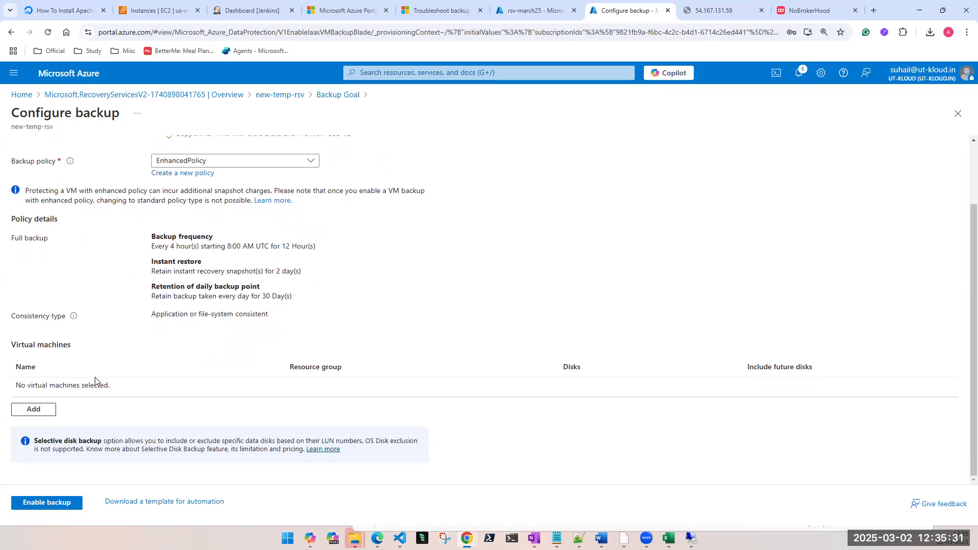
scroll(110, 392, up, 2)
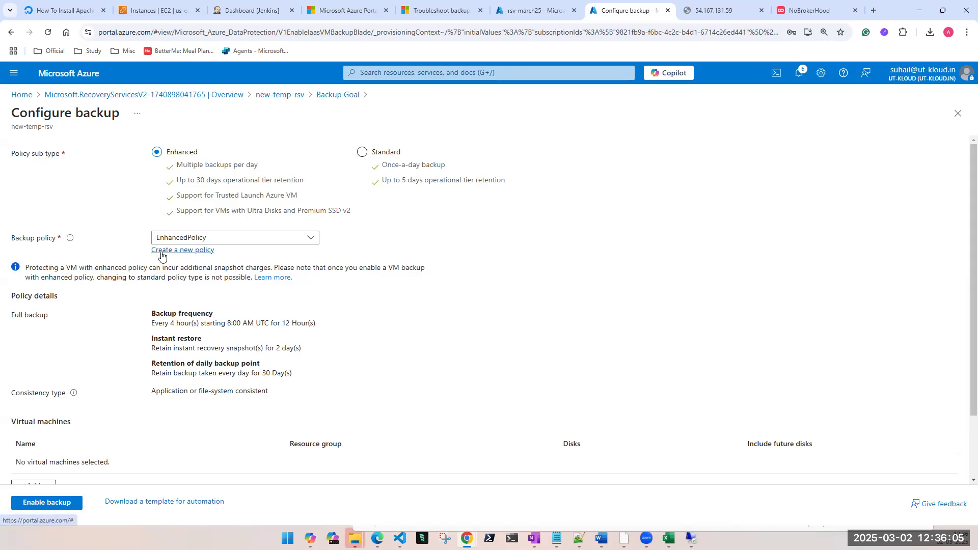
click(170, 238)
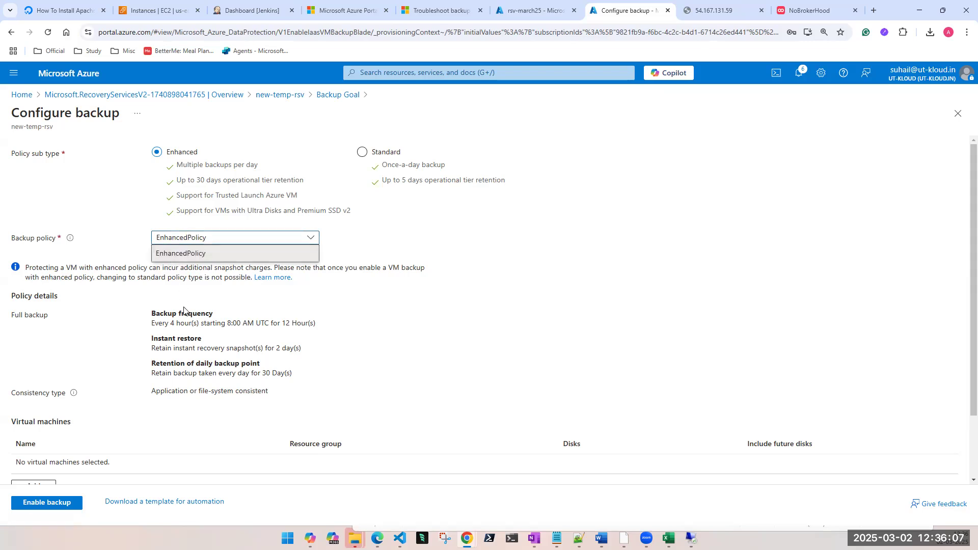
click(104, 202)
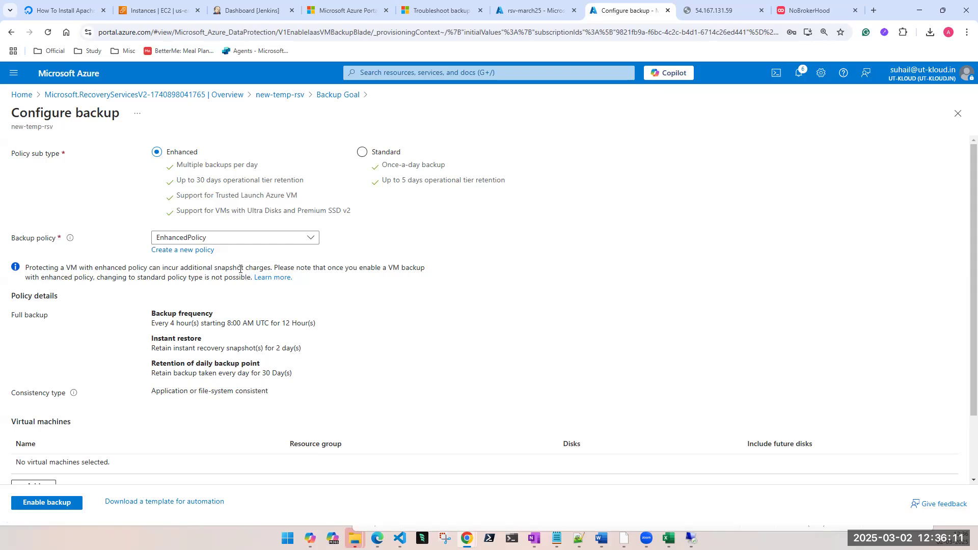
click(224, 240)
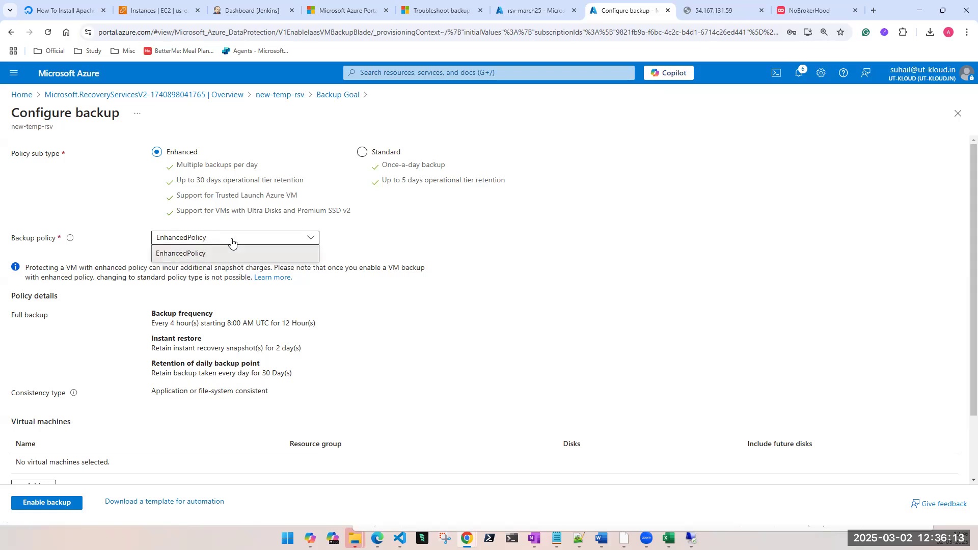
Step: Try selecting new-vm and original-vm-002 for backup, and leave the configuration without enabling backup
scroll(104, 421, down, 1)
scroll(103, 421, down, 1)
click(33, 419)
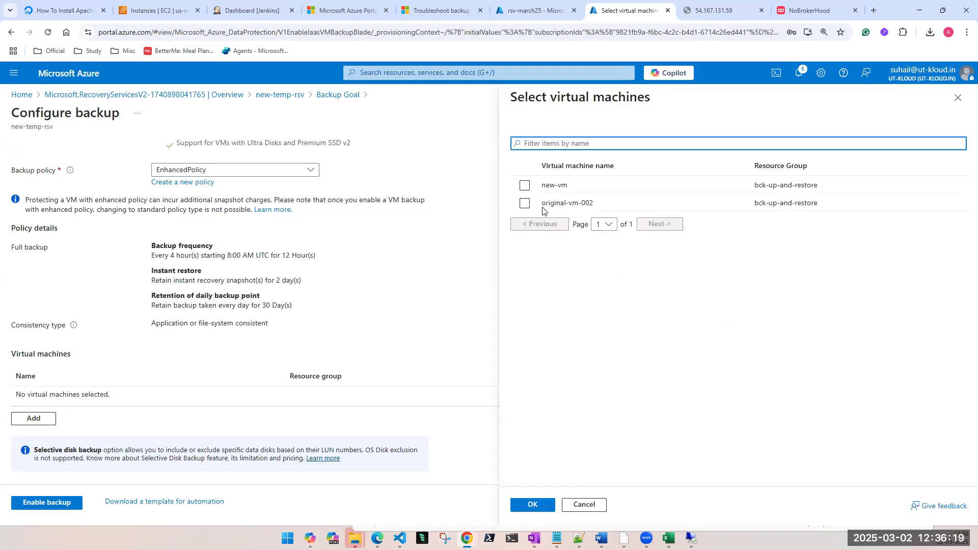
click(525, 186)
click(526, 205)
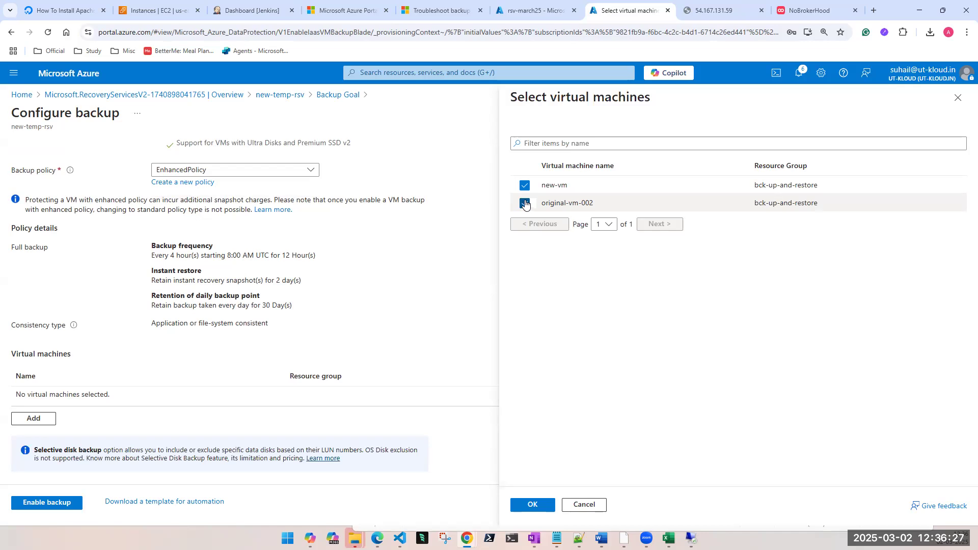
click(593, 504)
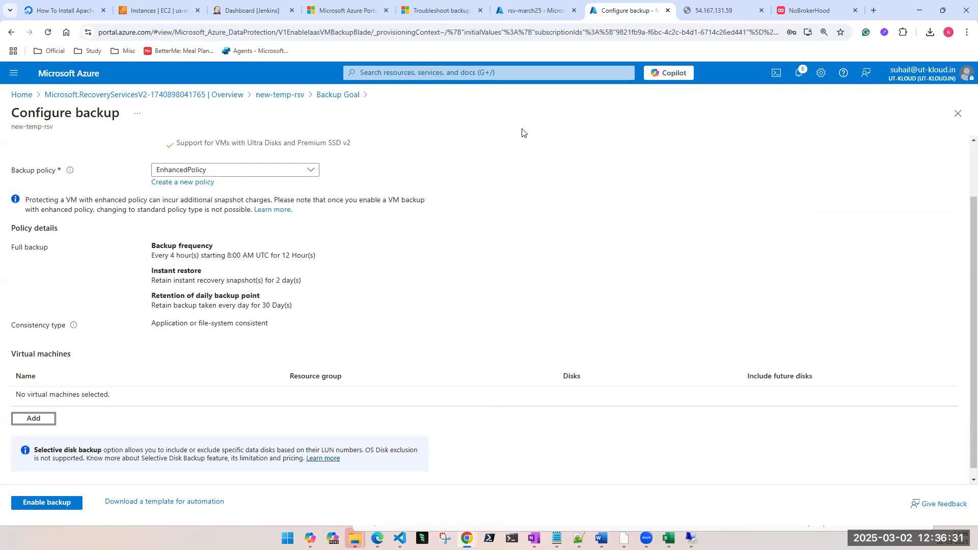
click(956, 115)
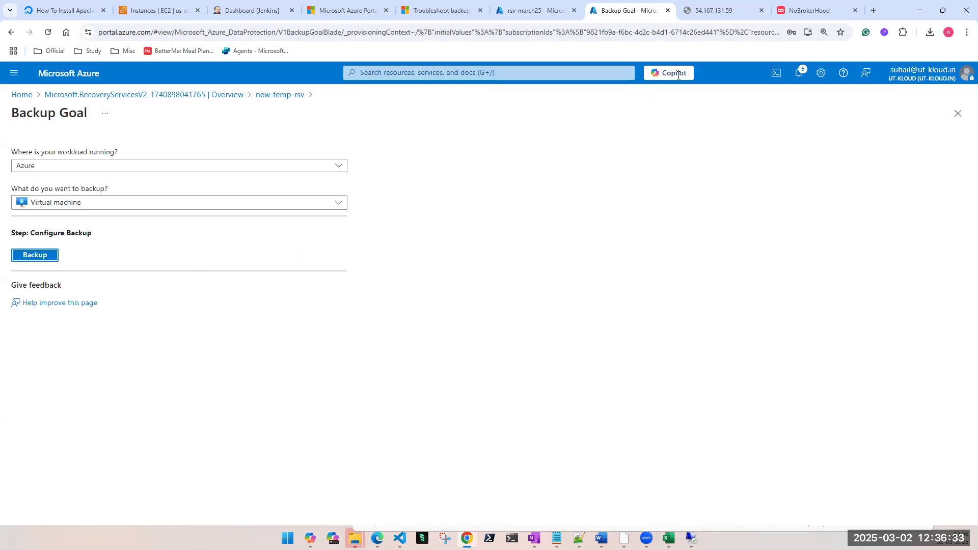
click(956, 114)
Step: Return to the rsv-march25 vault and view its activity log with the resource filter removed
click(533, 12)
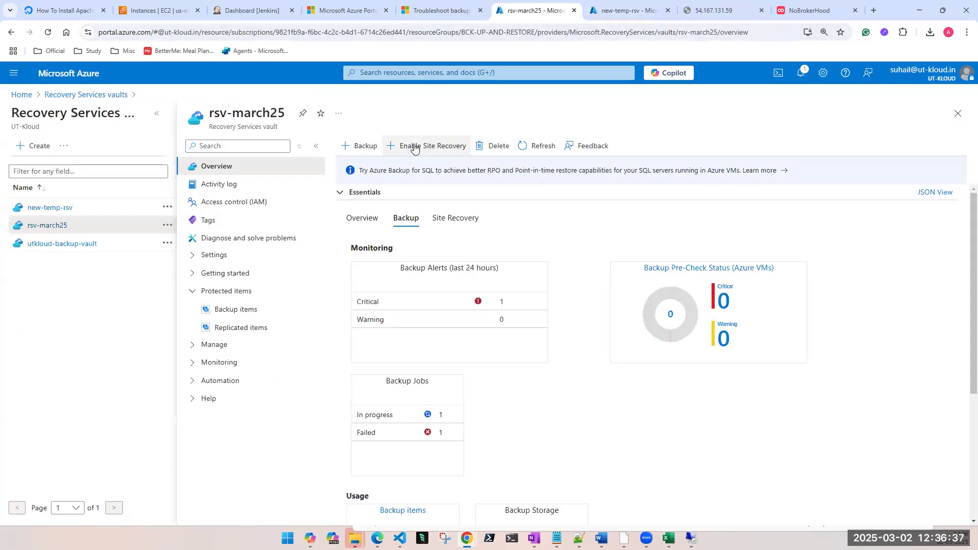
click(207, 187)
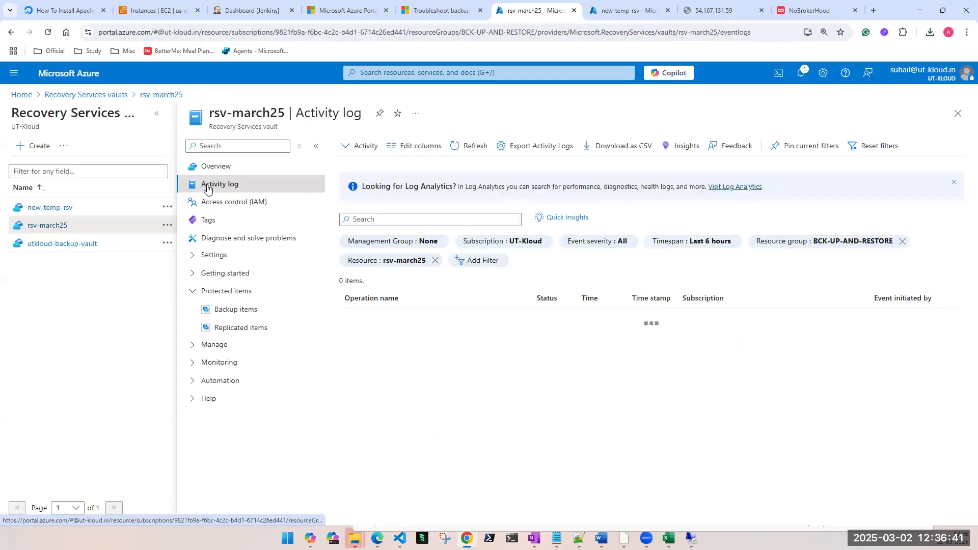
click(436, 261)
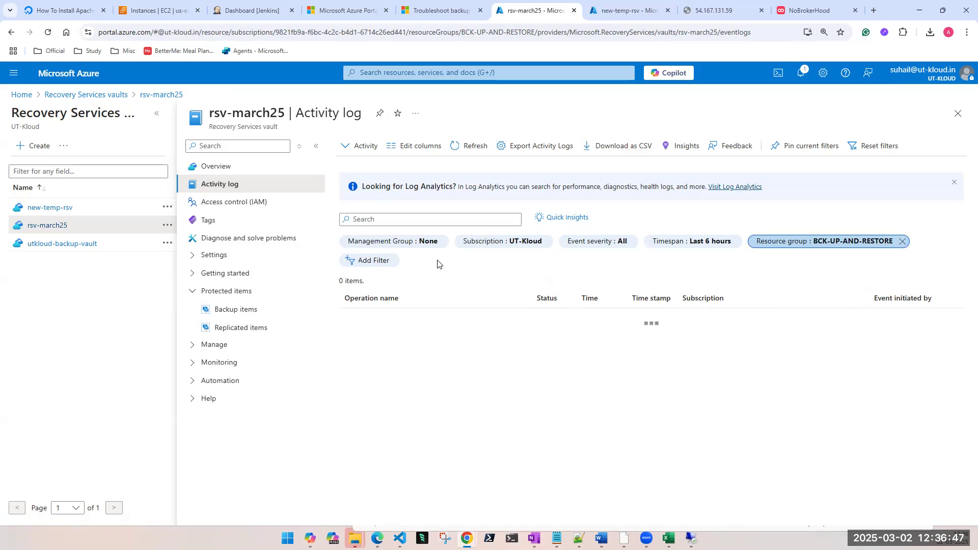
Step: View the rsv-march25 vault's access control options and tags, with the vault list collapsed
click(217, 207)
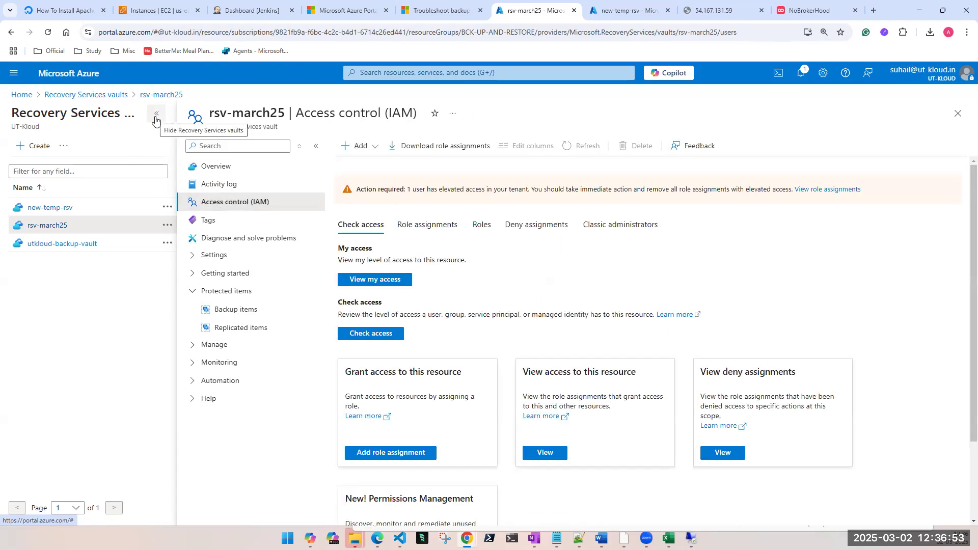
click(155, 117)
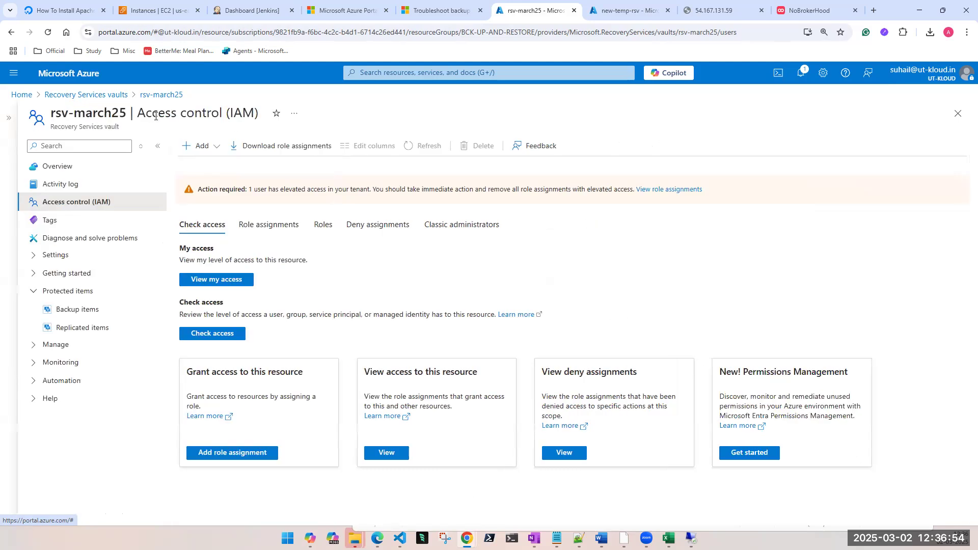
click(53, 220)
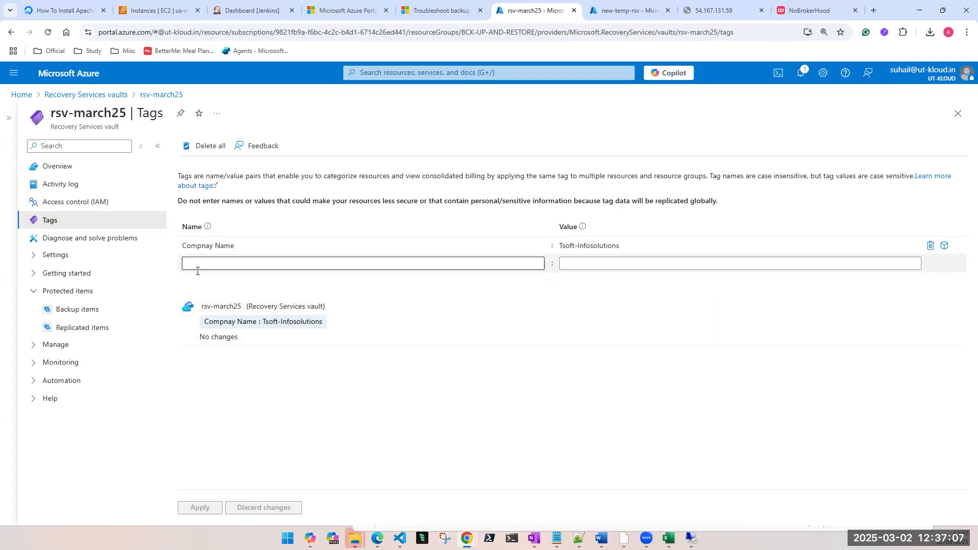
Step: Examine the common problems listed for diagnosing and solving issues with the rsv-march25 vault
click(103, 248)
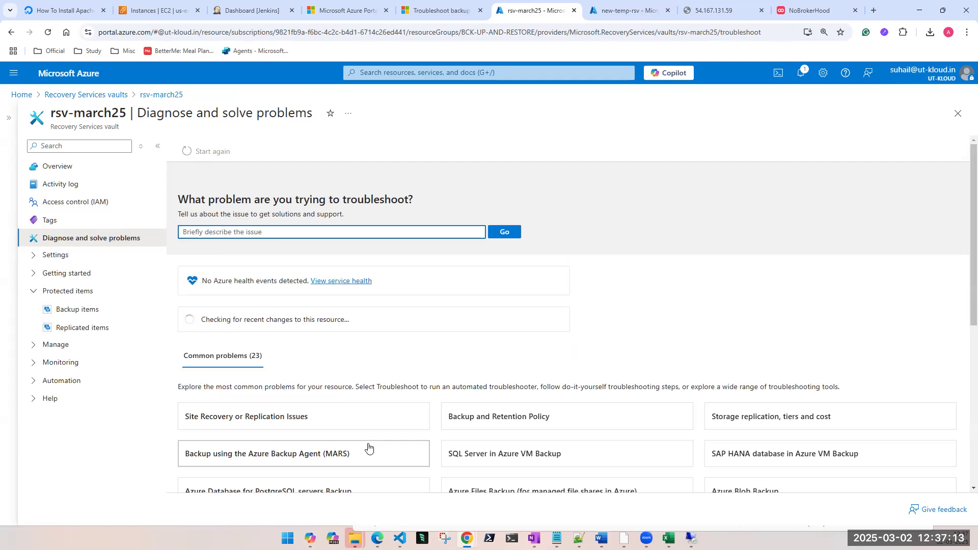
scroll(367, 447, down, 2)
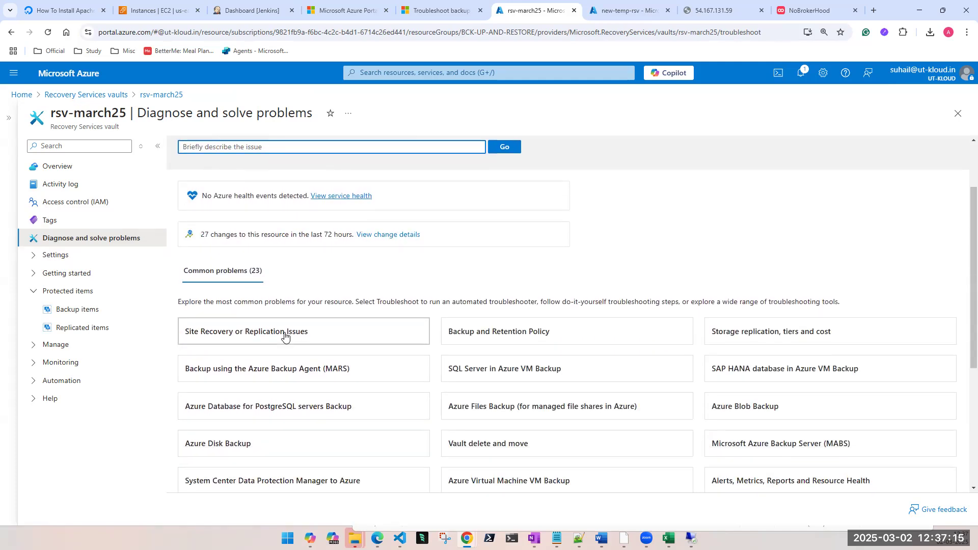
scroll(349, 459, down, 1)
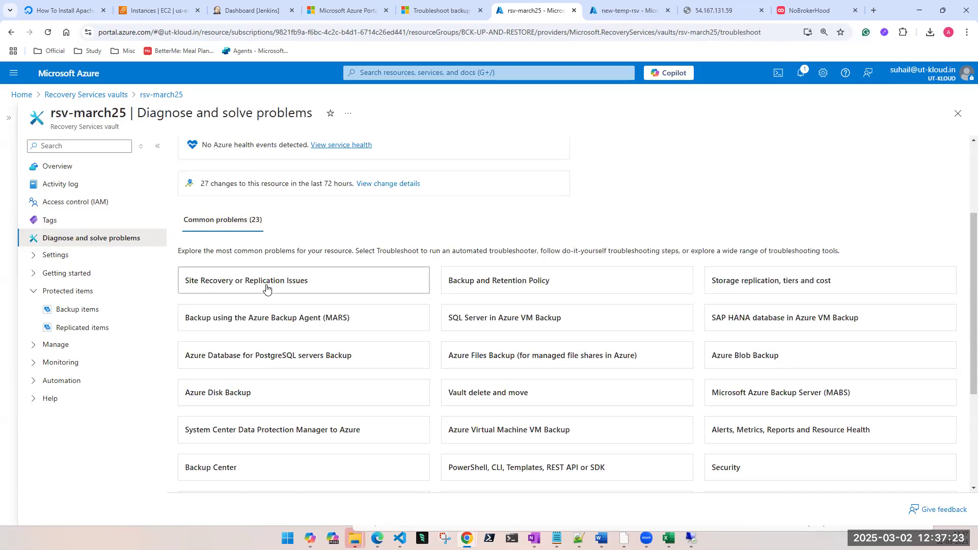
Step: Look up troubleshooting for Backup using the Azure Backup Agent (MARS), subtype "System State Backup or restore is taking longer than expected", and review its diagnostics and recommended steps
click(243, 318)
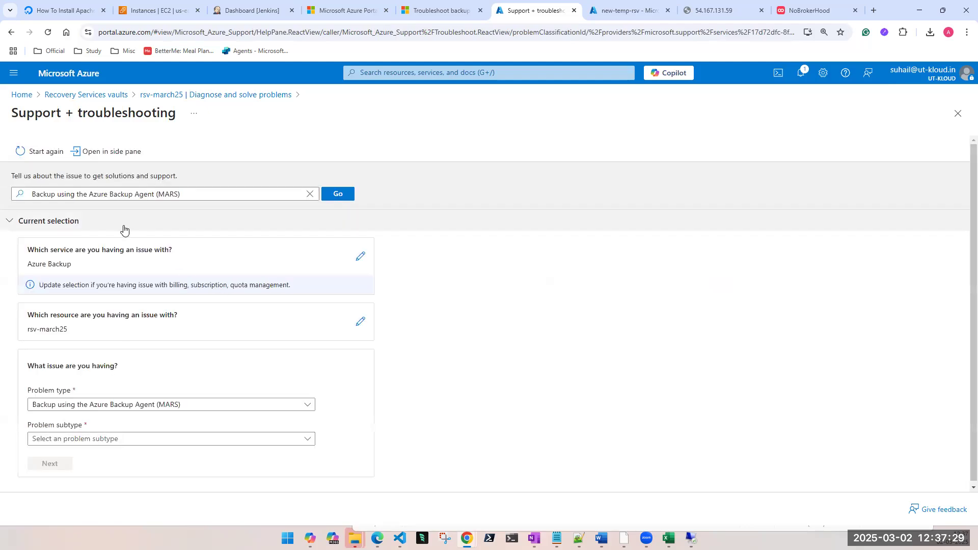
click(133, 441)
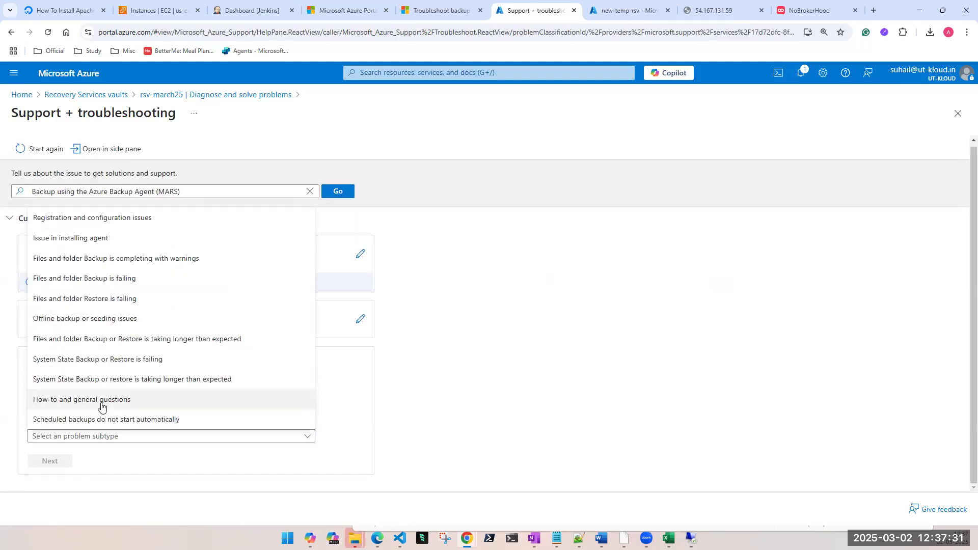
click(89, 380)
click(62, 464)
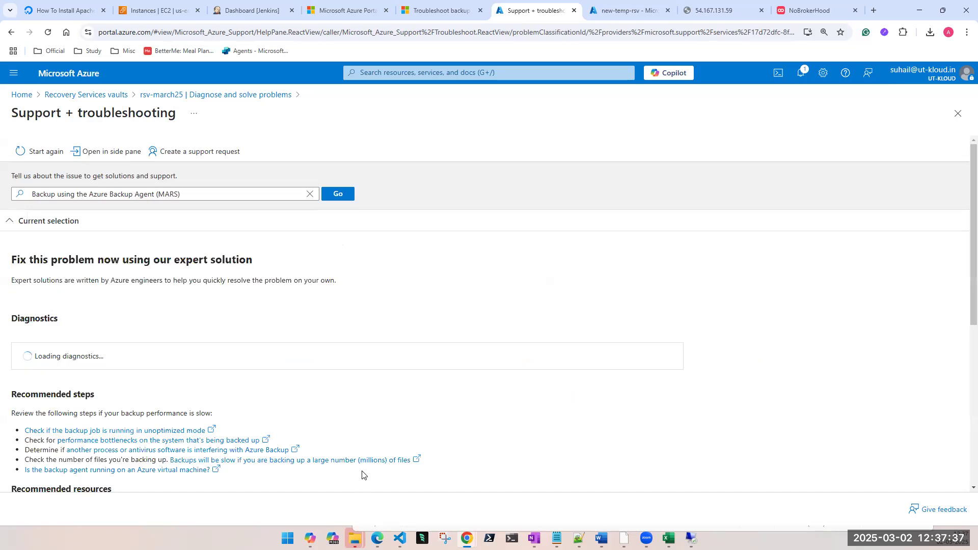
scroll(360, 428, down, 5)
scroll(204, 354, down, 3)
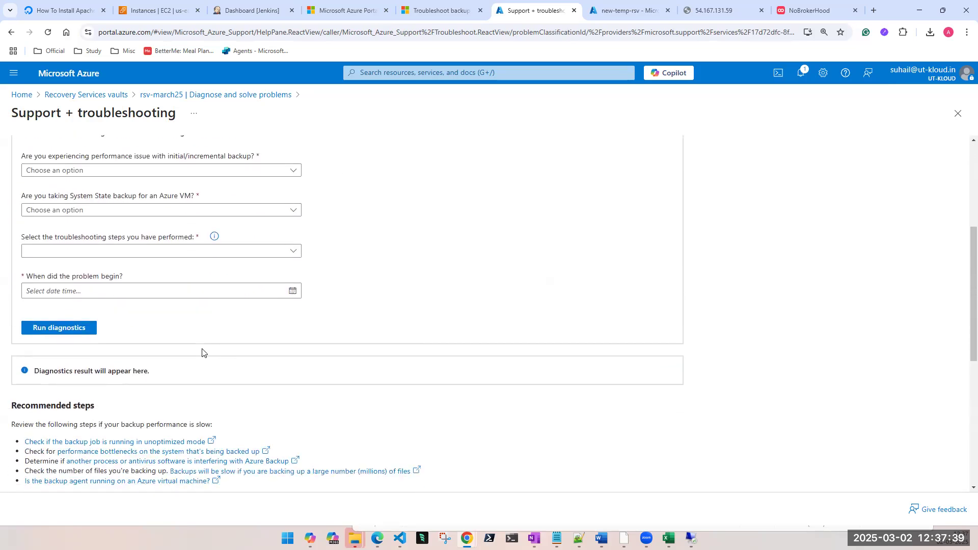
scroll(227, 378, up, 5)
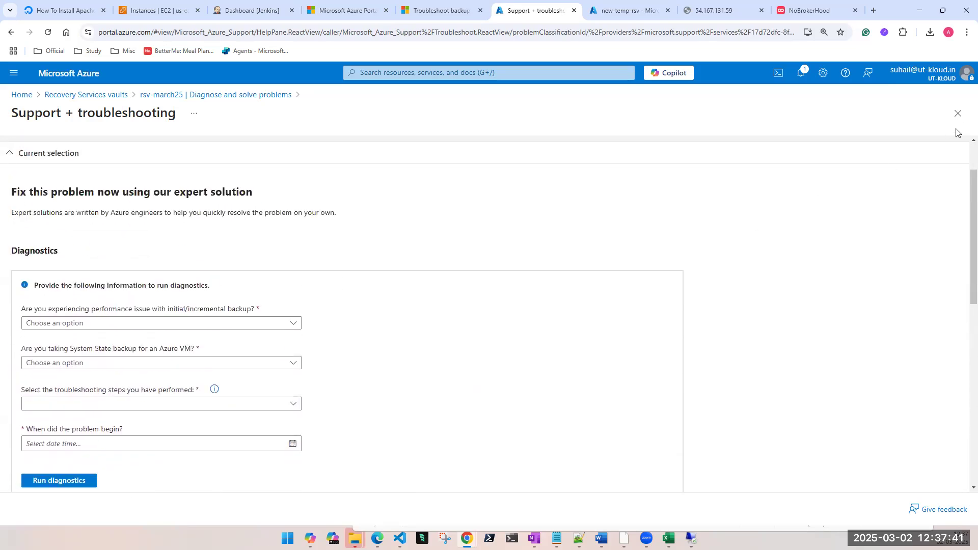
Step: Leave the troubleshooting page and view the rsv-march25 vault's identity, networking, properties and locks settings
click(958, 113)
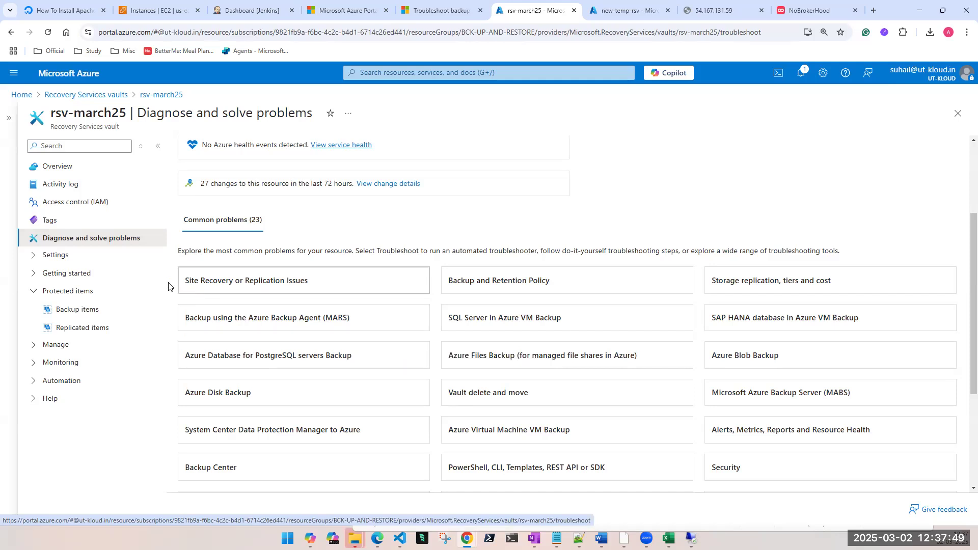
click(35, 258)
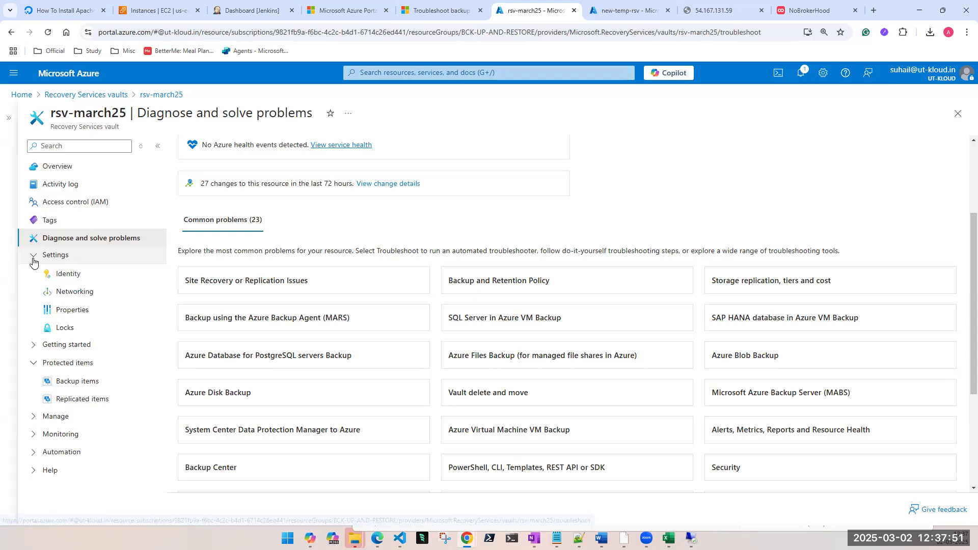
click(60, 274)
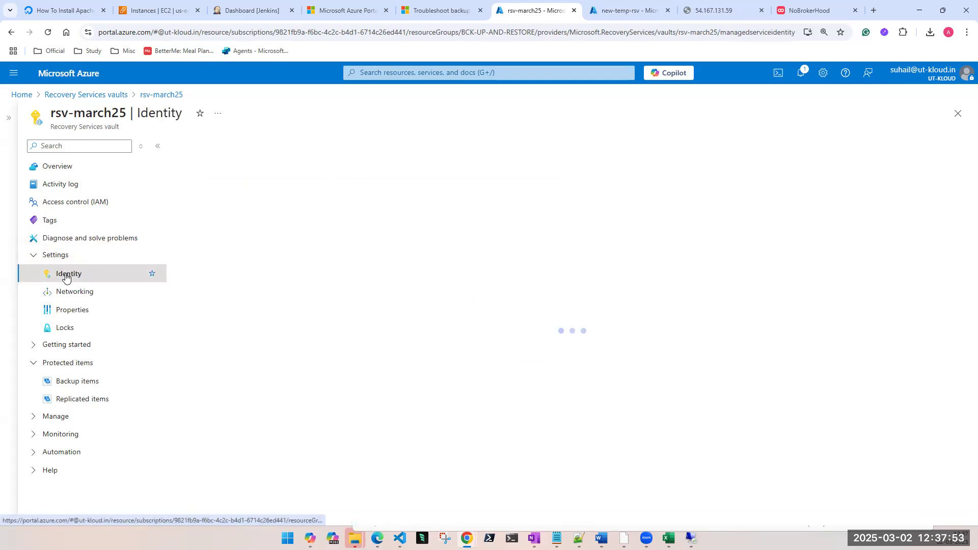
click(76, 292)
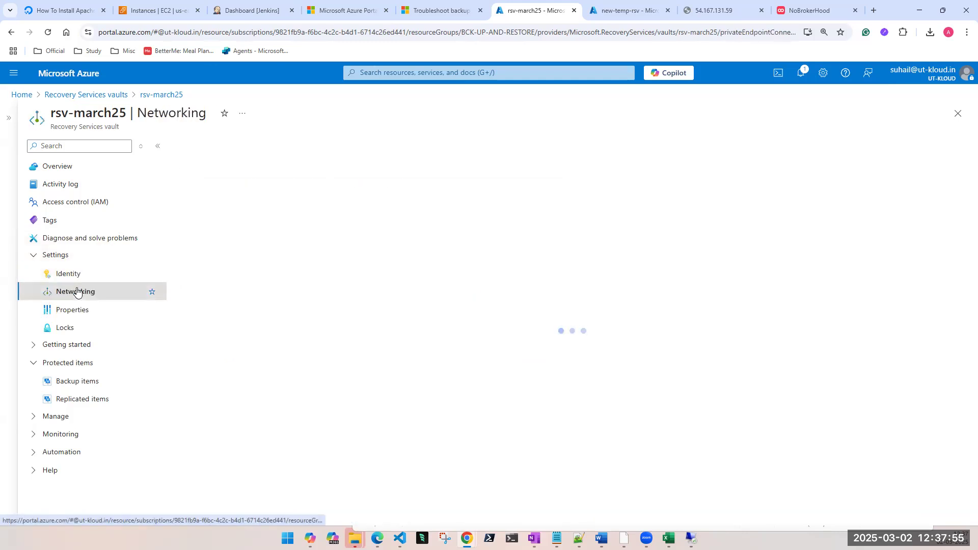
click(79, 317)
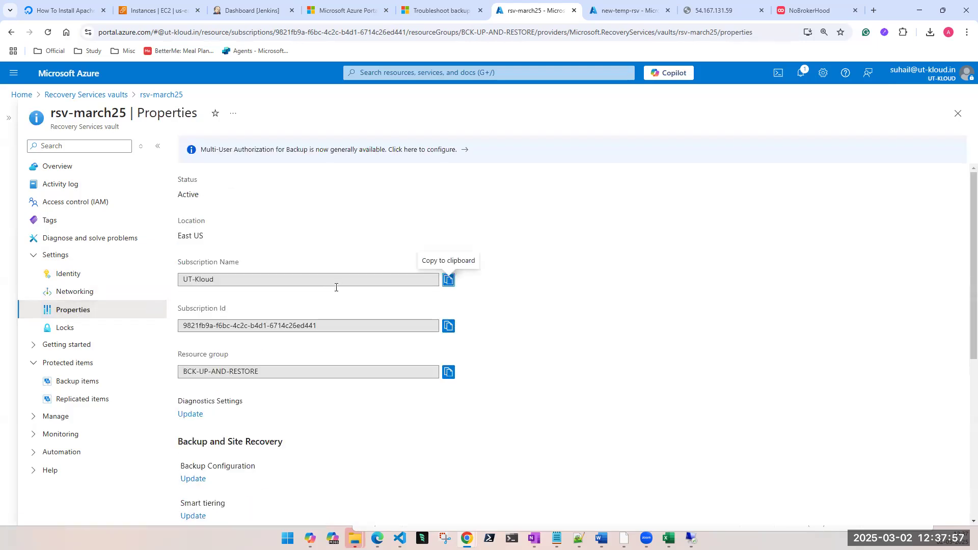
click(78, 329)
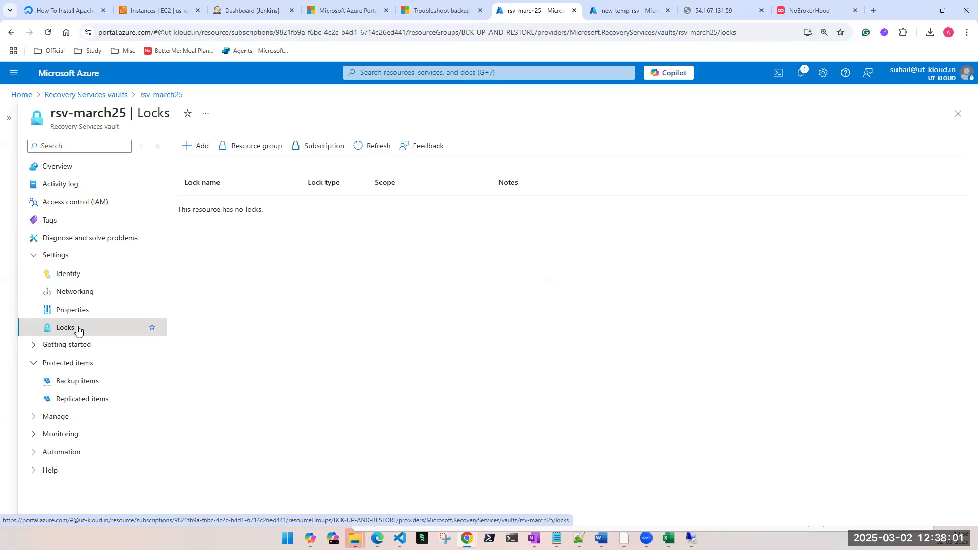
click(34, 256)
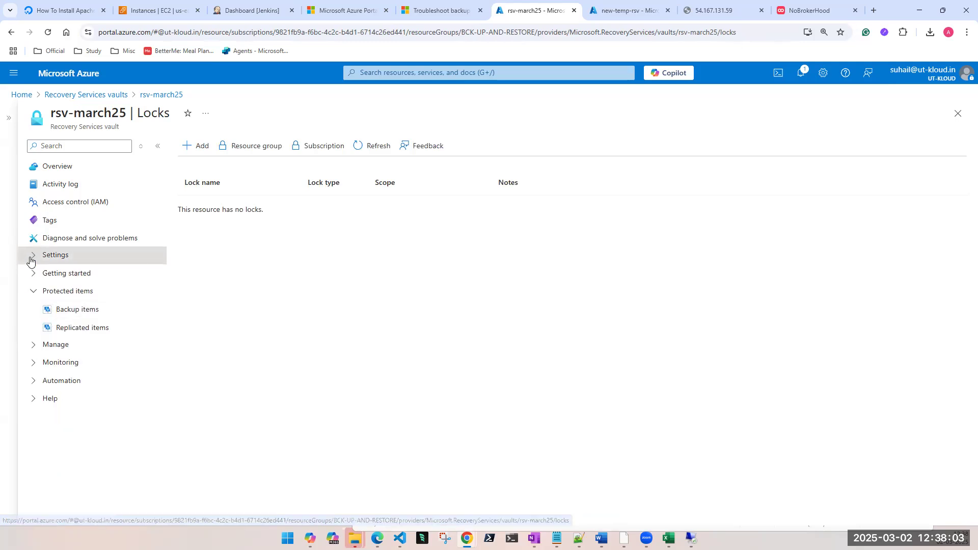
Step: View the getting-started backup options of rsv-march25, compare them with the new-temp-rsv vault, and review the rsv-march25 overview
click(36, 276)
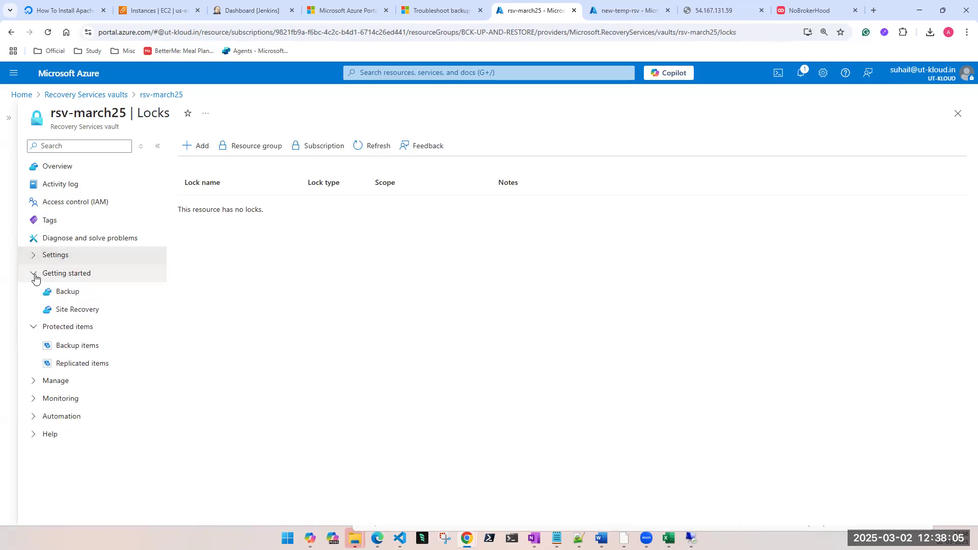
click(54, 293)
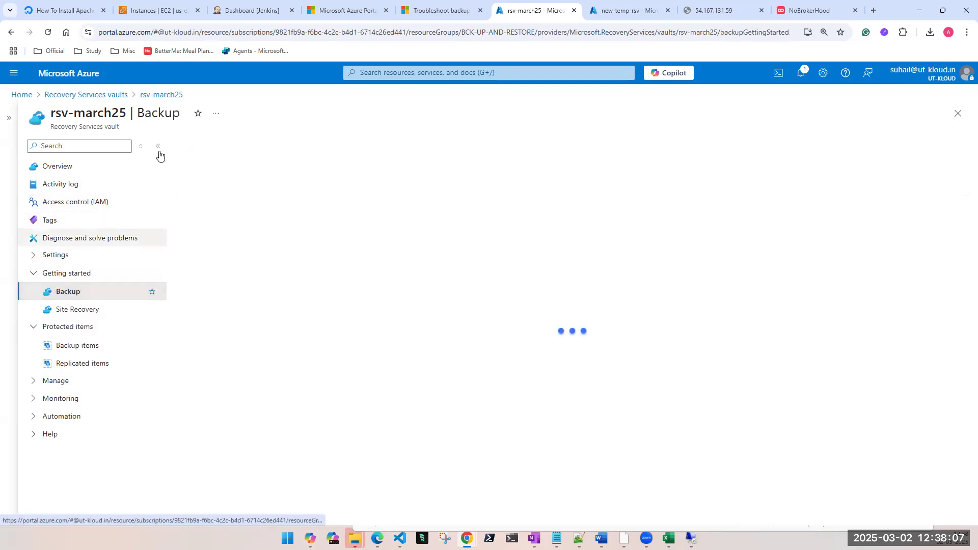
click(632, 13)
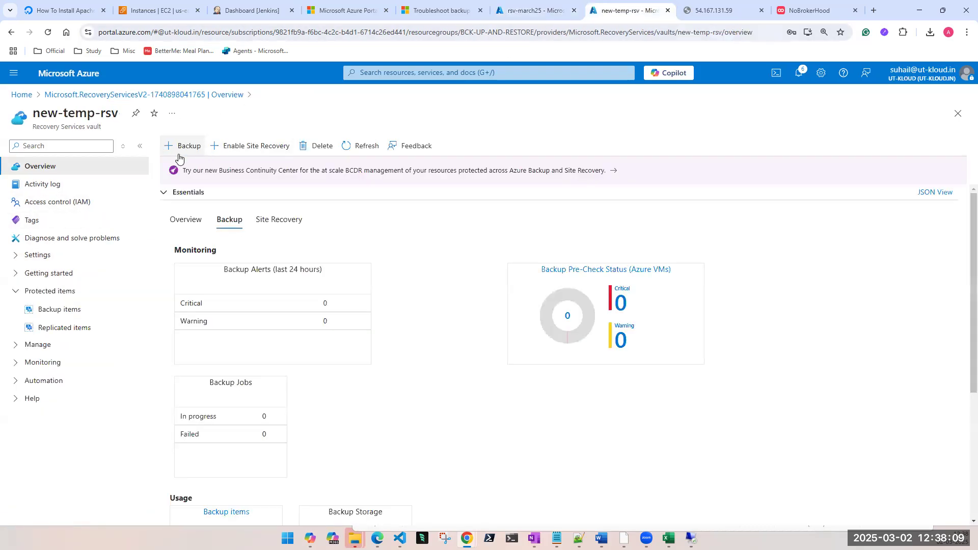
click(532, 10)
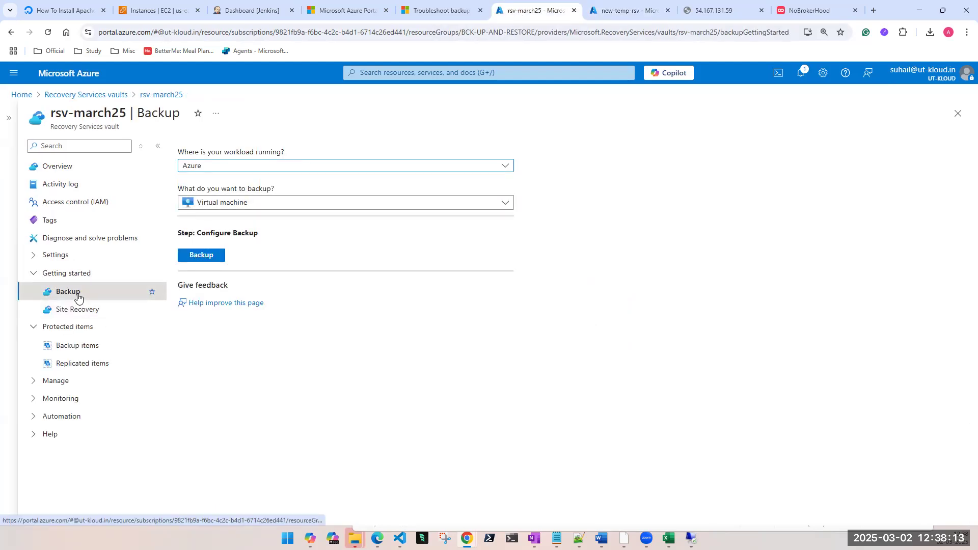
click(46, 170)
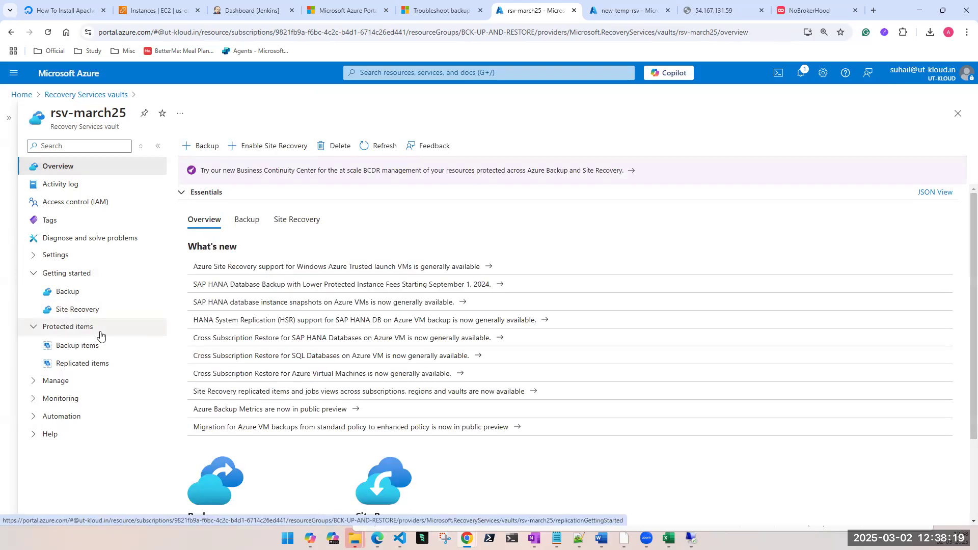
scroll(284, 435, down, 2)
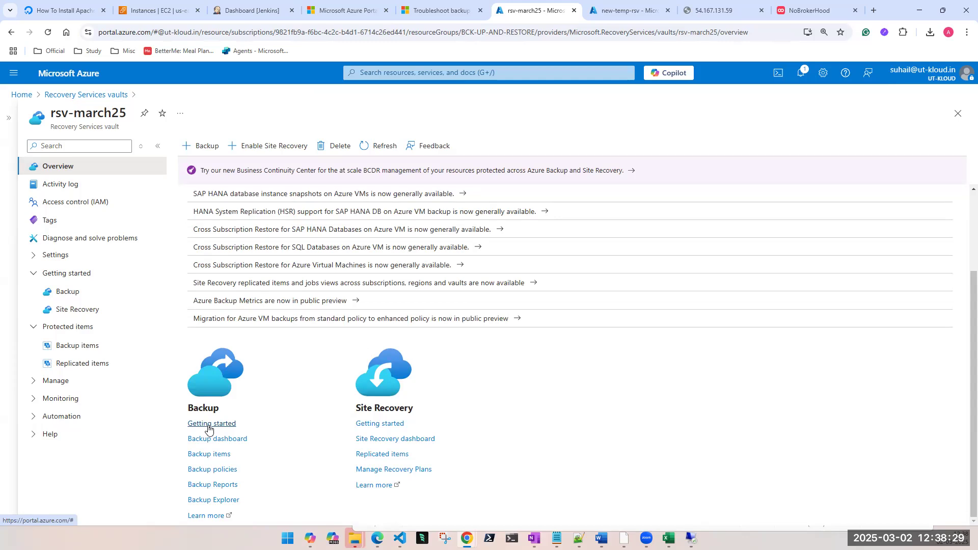
Step: Check the backup items and replicated items protected by the rsv-march25 vault
click(80, 352)
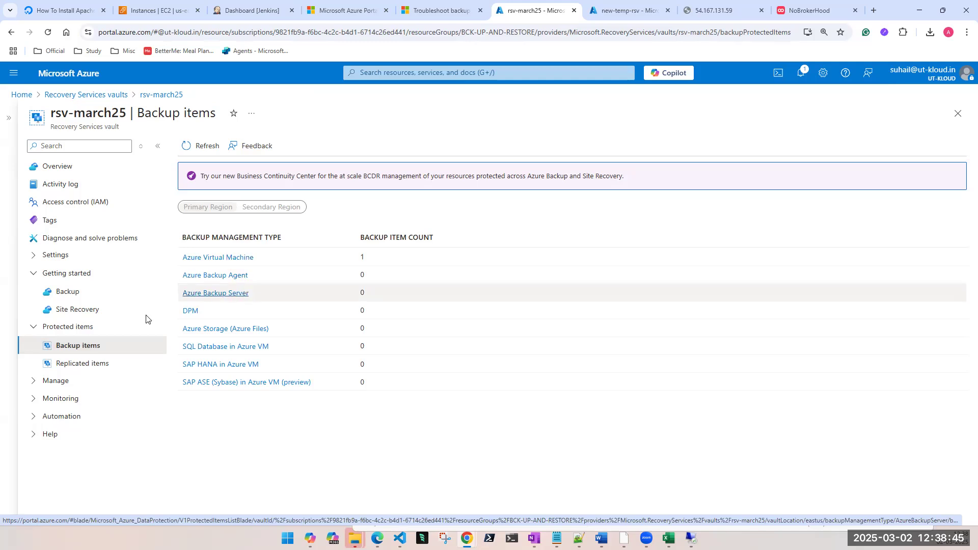
click(71, 365)
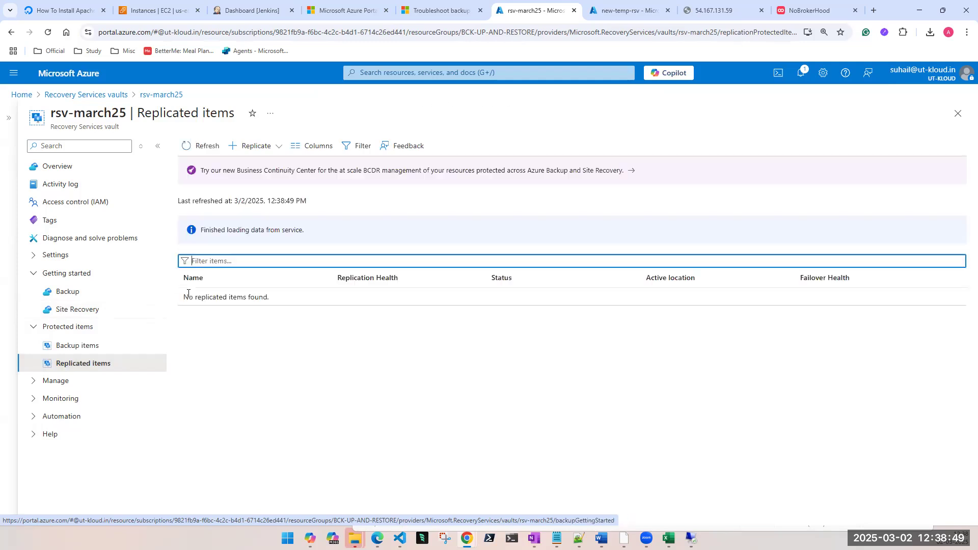
click(68, 346)
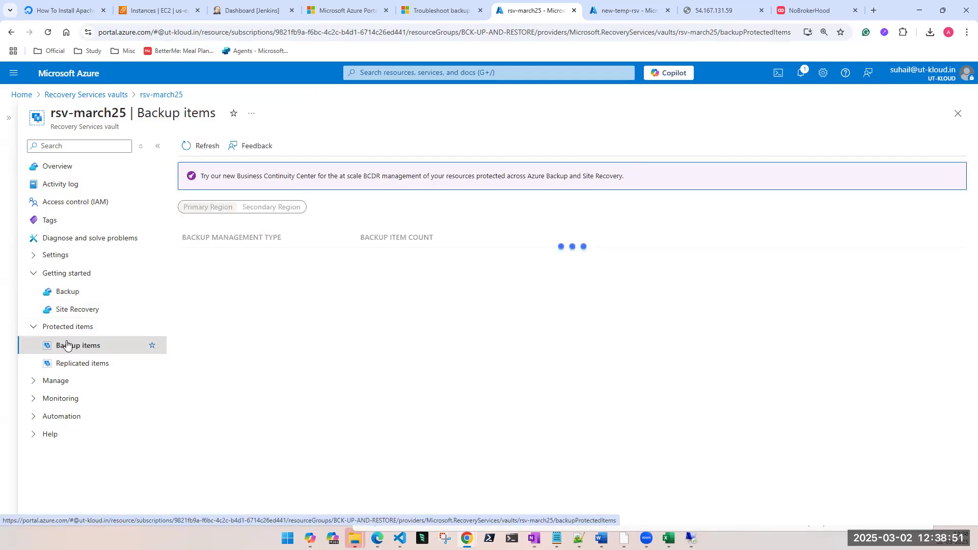
click(34, 273)
click(33, 292)
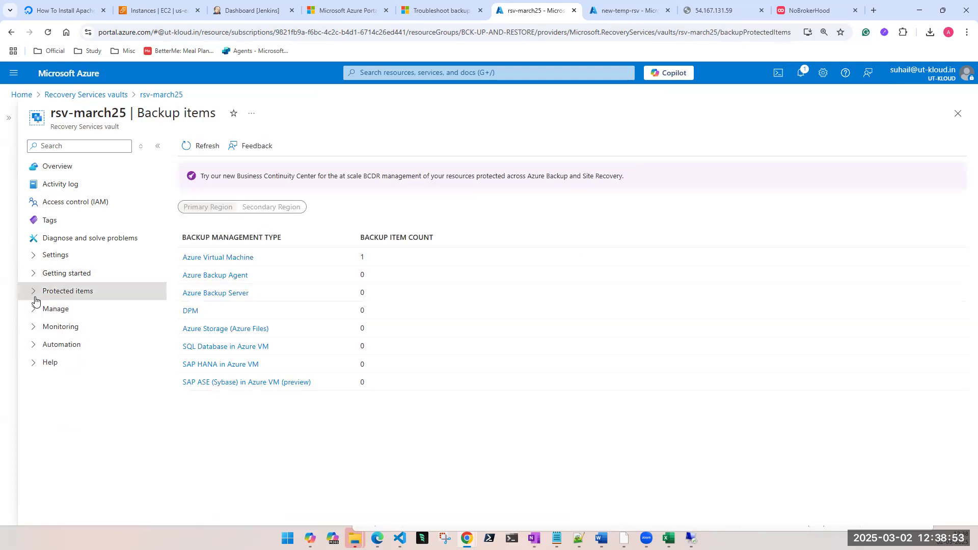
Step: View the vault's backup policies, including the option to add one and the actions available for EnhancedPolicy-m7psd0gr
click(33, 309)
click(81, 334)
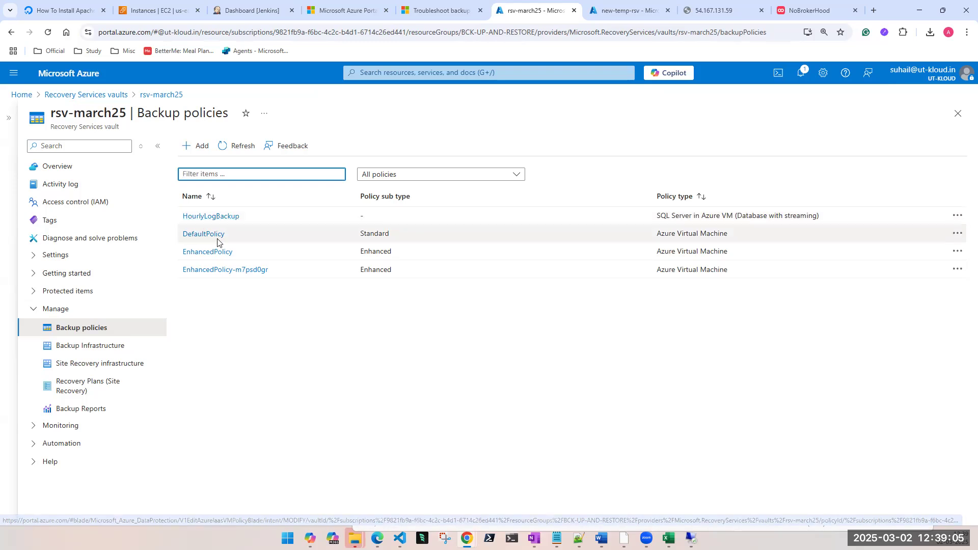
click(197, 151)
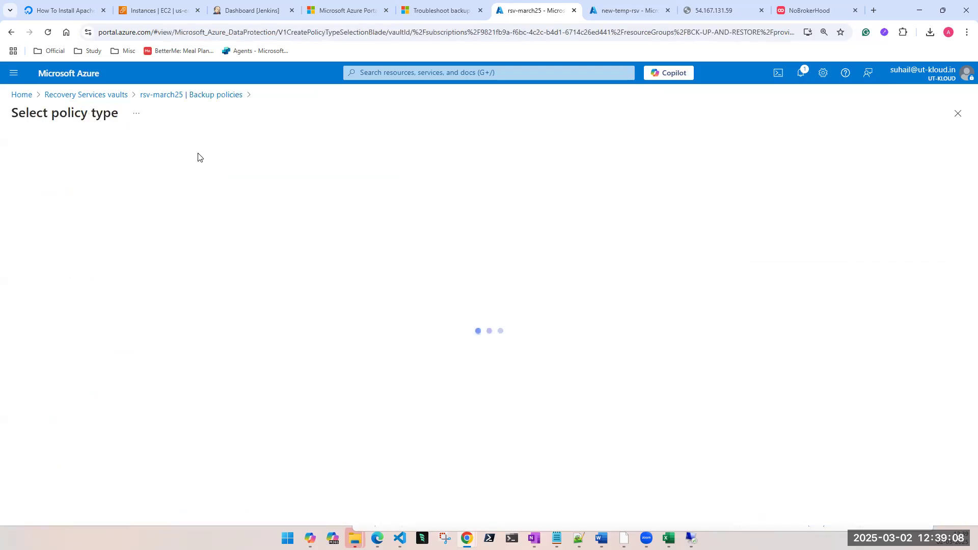
click(958, 113)
click(958, 269)
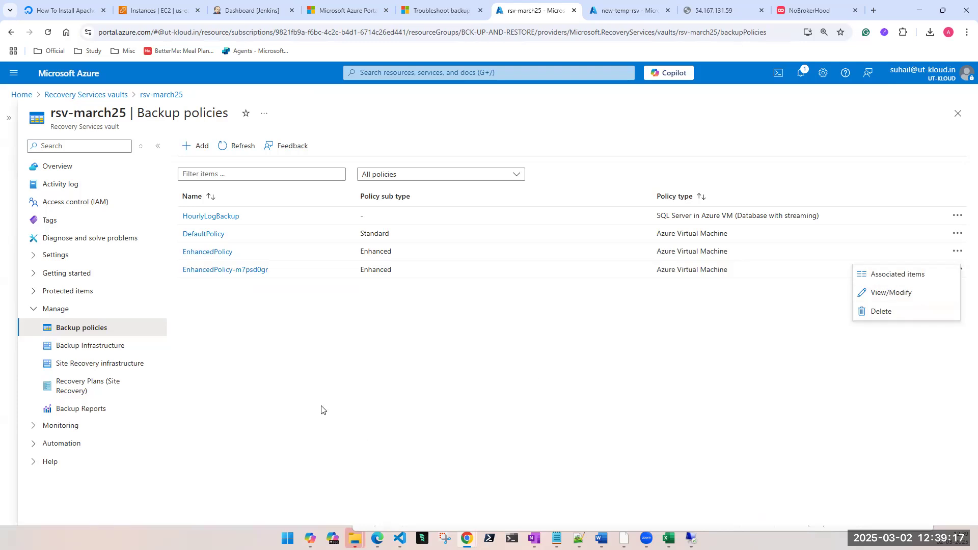
click(344, 411)
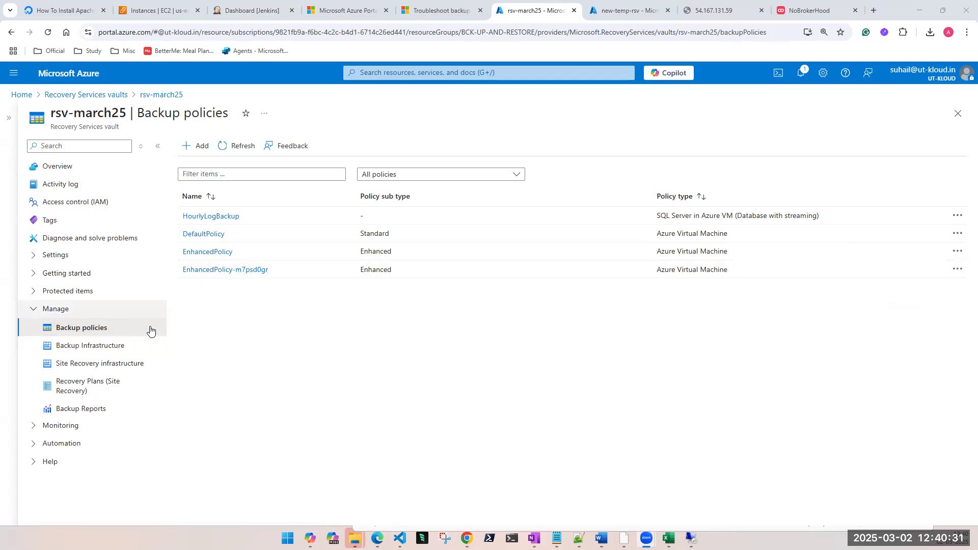
Step: Inspect the servers protected by Azure Backup Agent in the backup infrastructure, and view the Site Recovery infrastructure overview
click(74, 346)
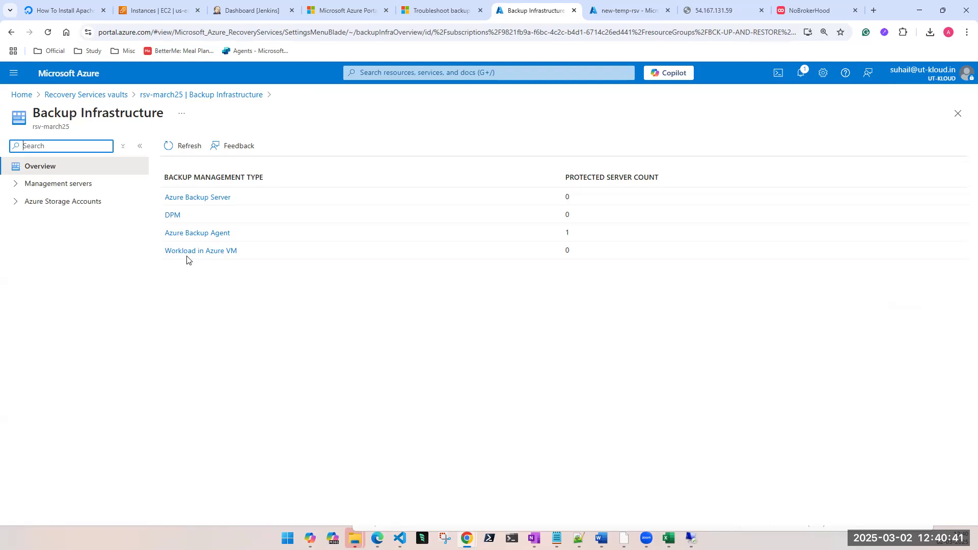
click(194, 238)
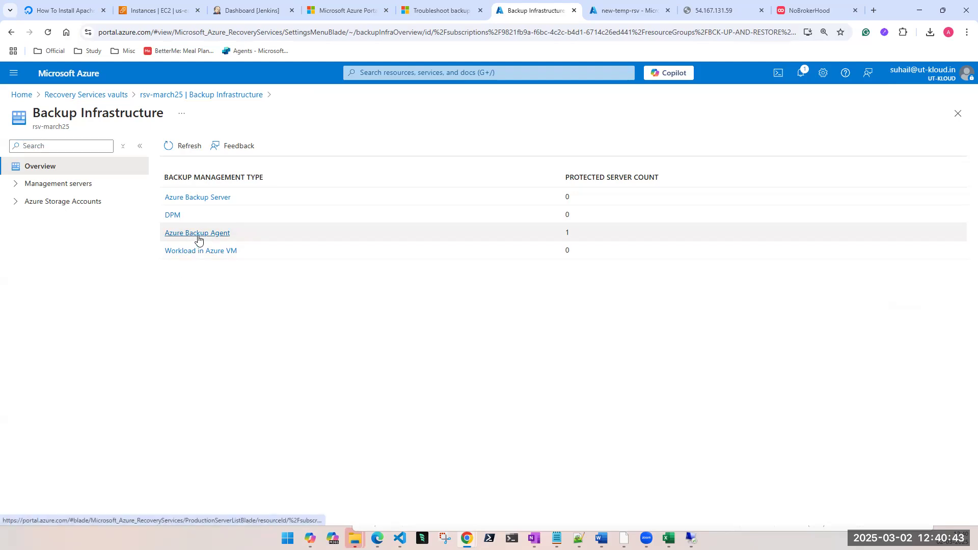
click(198, 236)
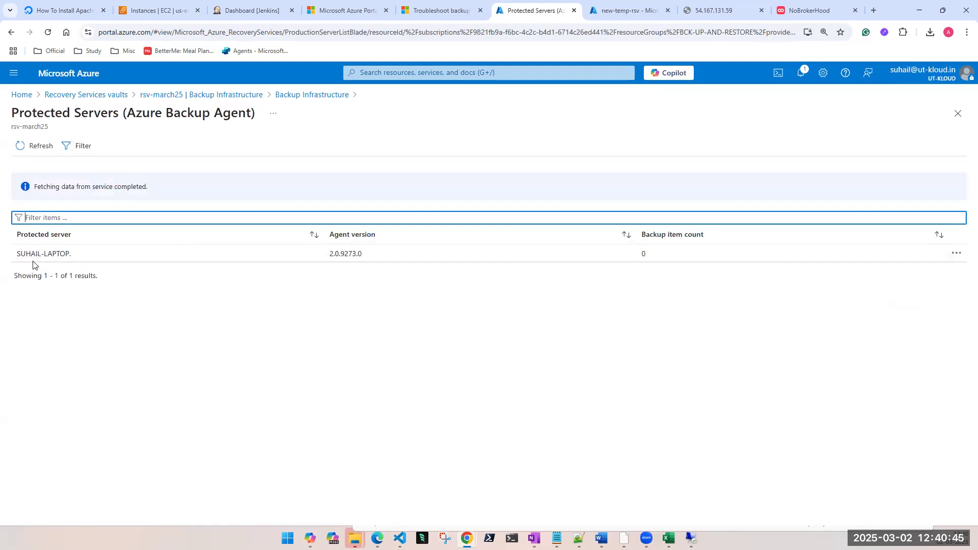
click(958, 114)
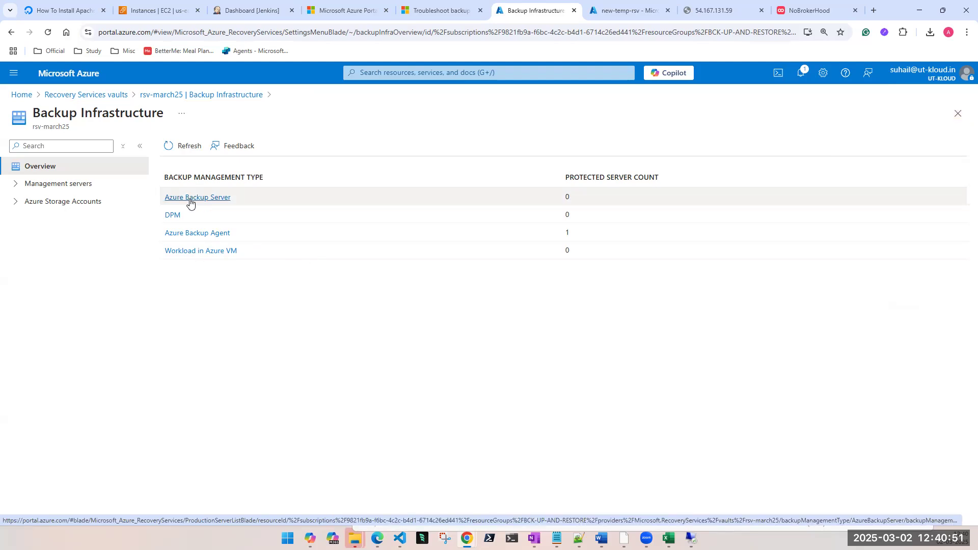
click(958, 114)
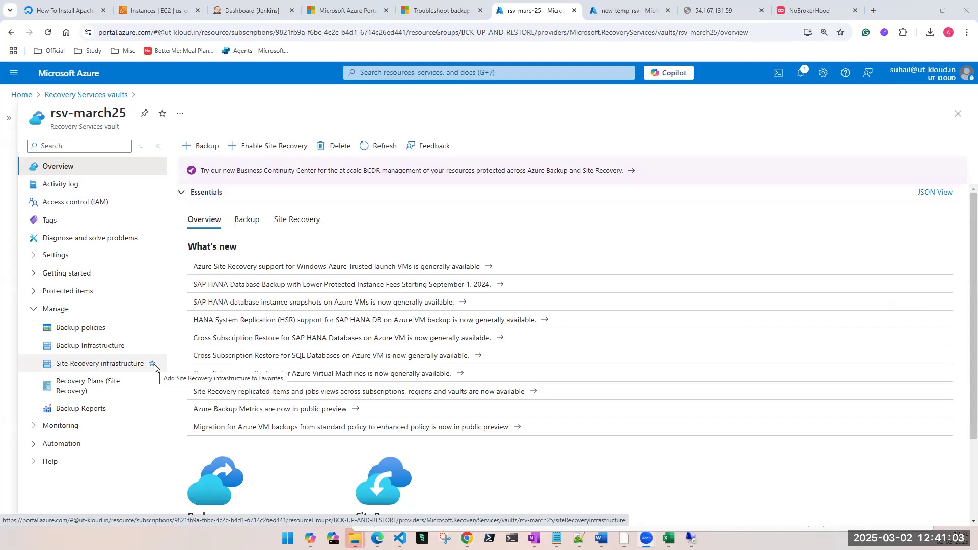
click(102, 366)
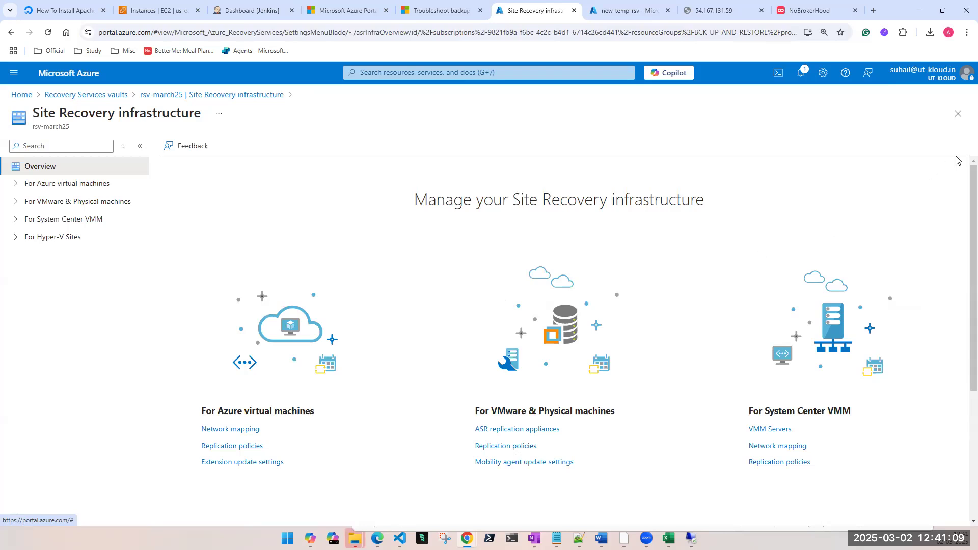
click(959, 114)
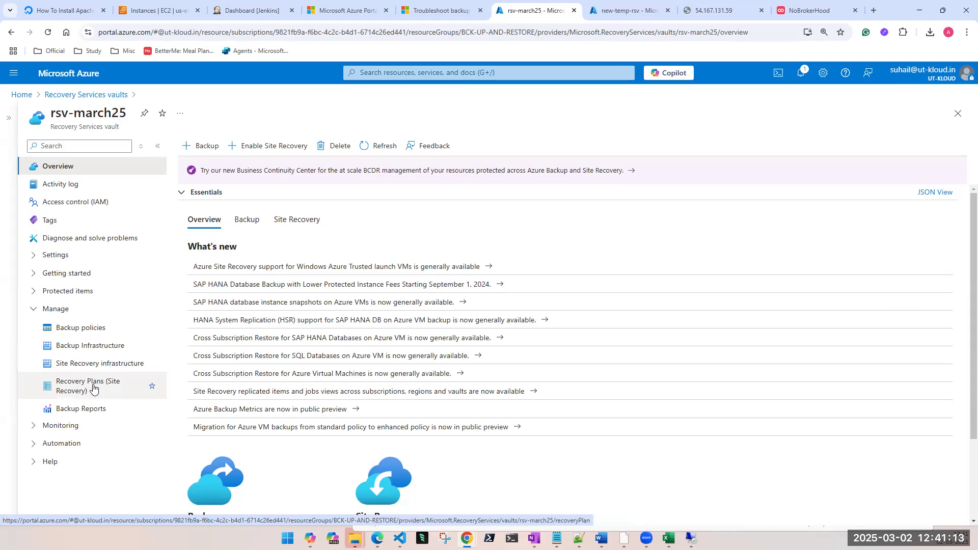
Step: Open the vault's backup reports, limit the subscription to UT-Kloud, and check the workspace choices
click(84, 410)
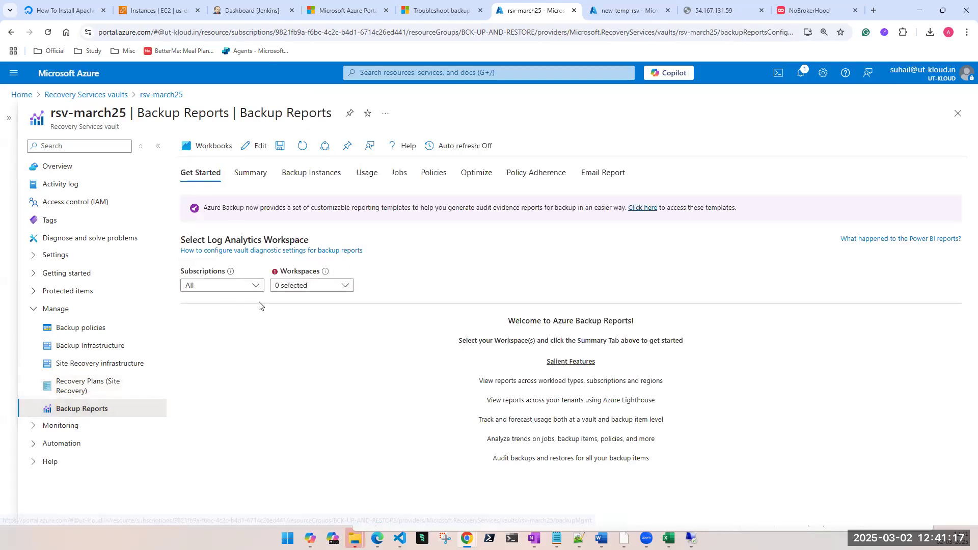
click(248, 286)
click(190, 372)
click(292, 287)
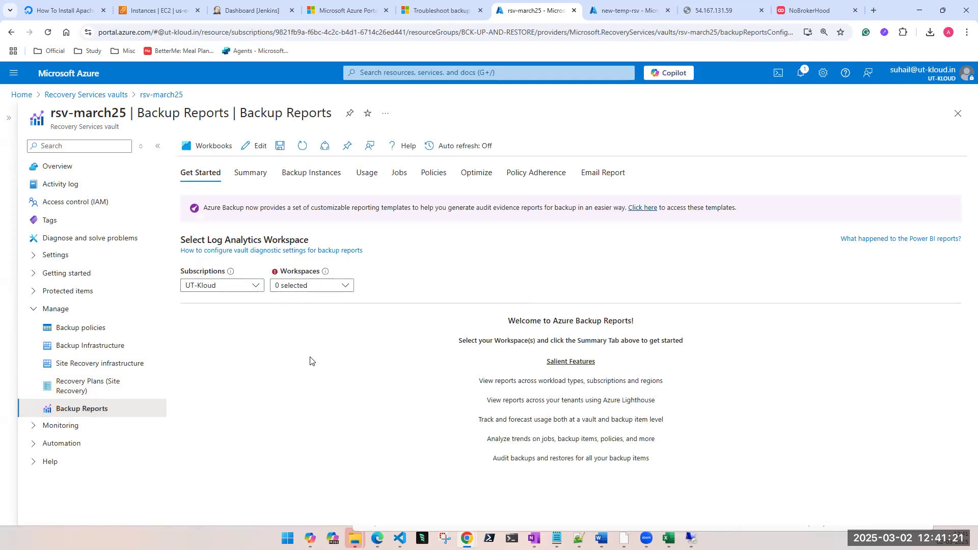
Step: Look through the Summary, Backup Instances and Policies reports, ending on the Get Started page
click(247, 174)
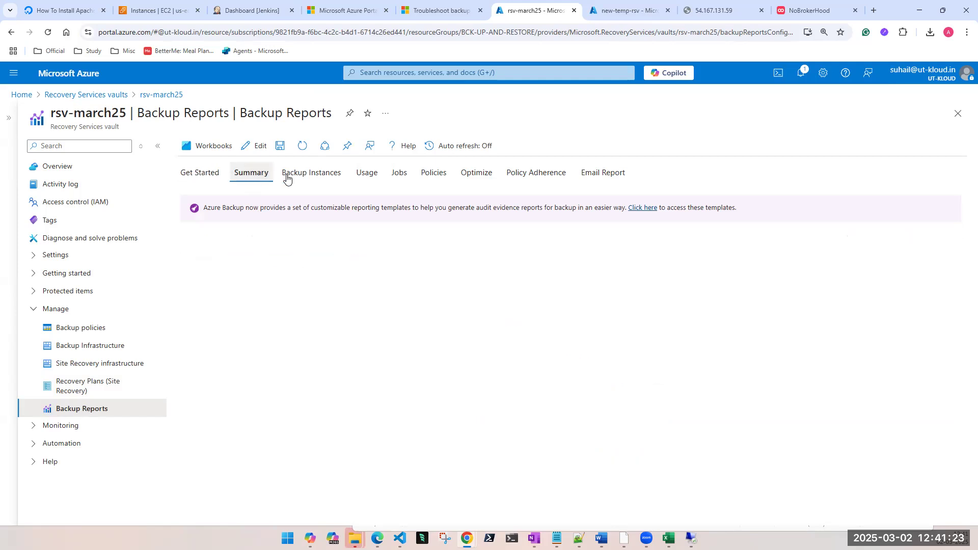
click(292, 176)
click(433, 177)
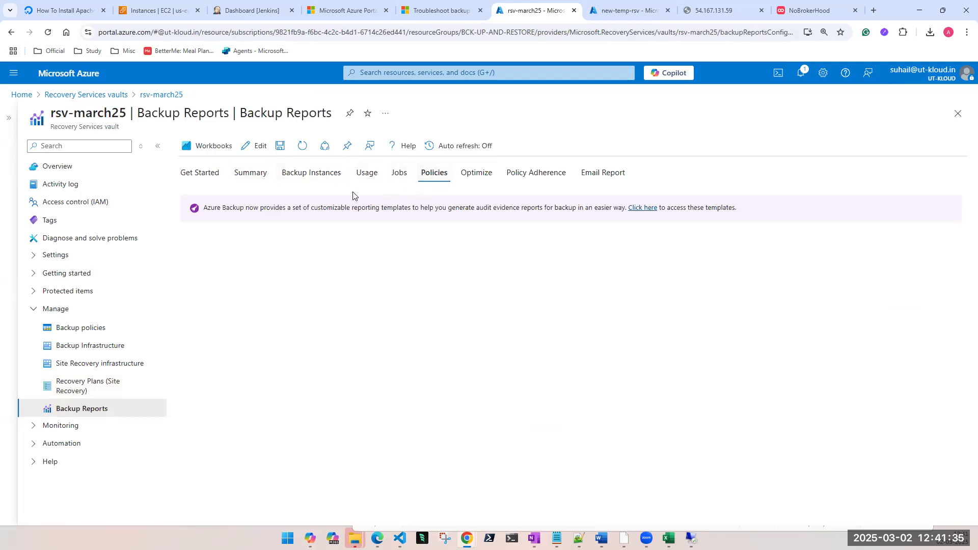
click(210, 177)
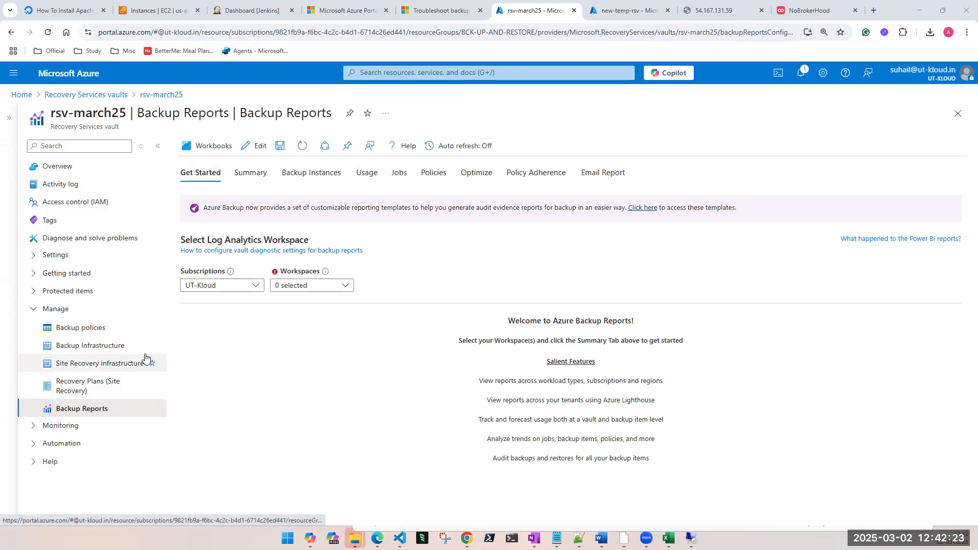
Step: View the vault's Site Recovery plans and list its monitoring options
click(88, 391)
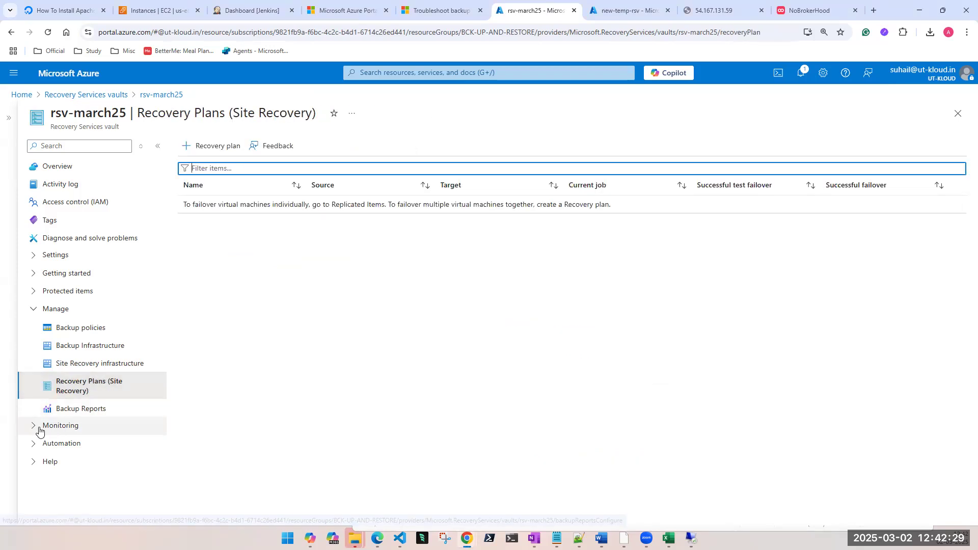
click(34, 309)
click(33, 326)
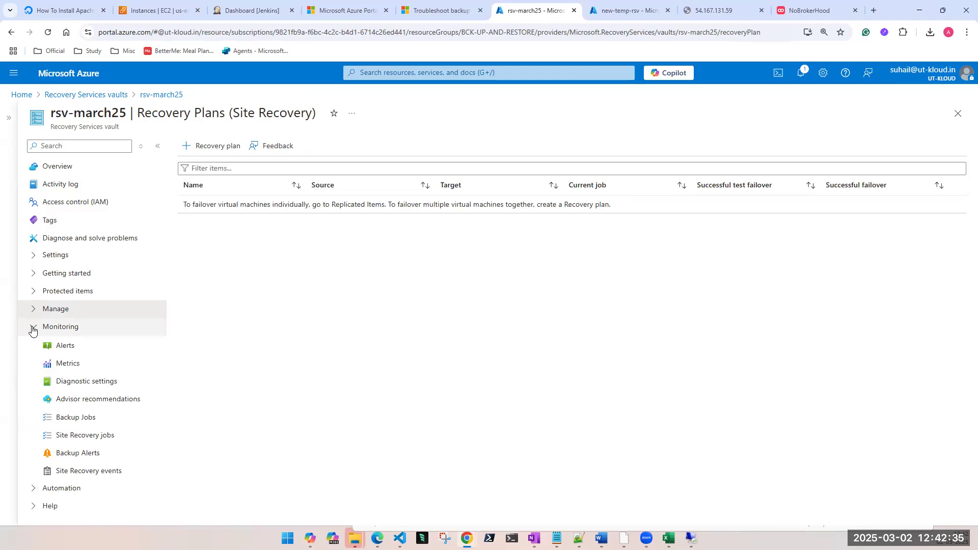
Step: Check the options offered under the vault's automation and help sections
click(32, 329)
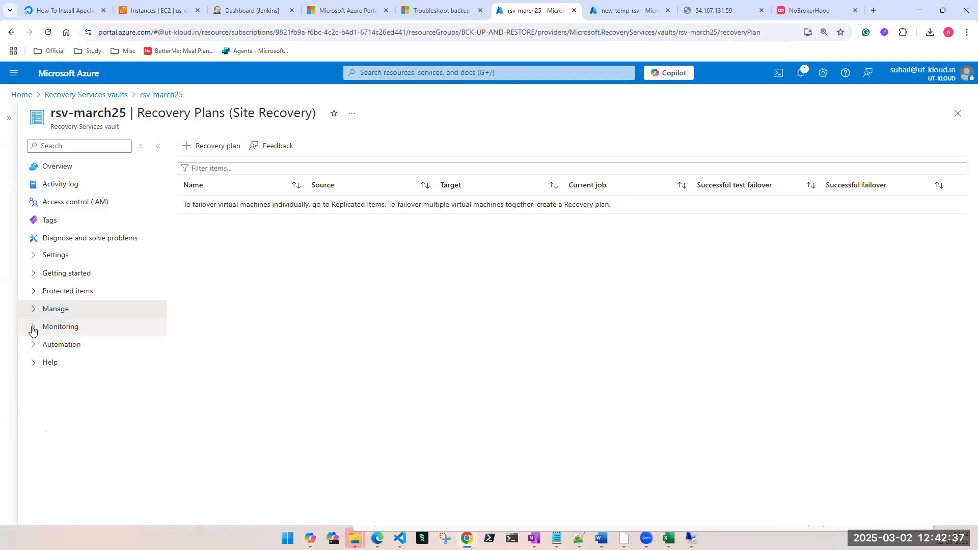
click(31, 346)
click(31, 347)
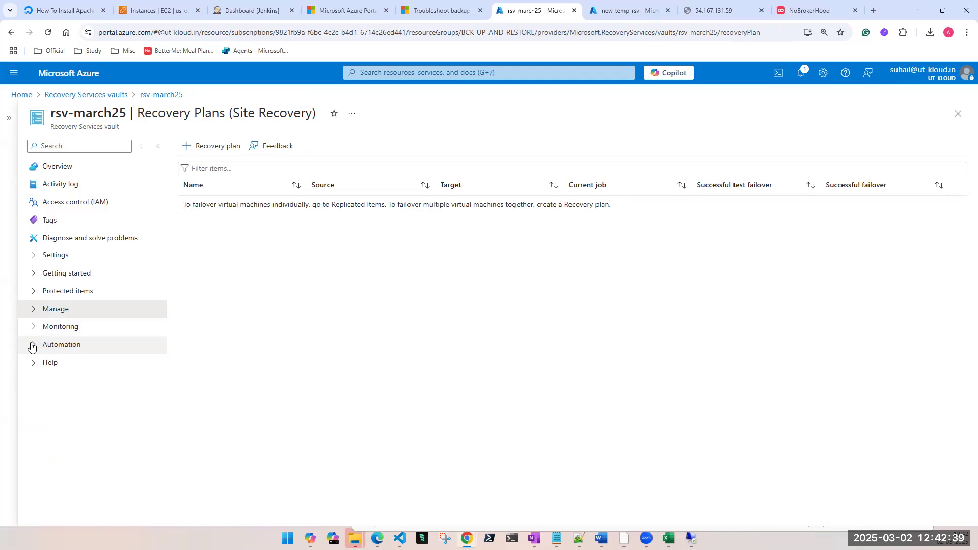
click(32, 364)
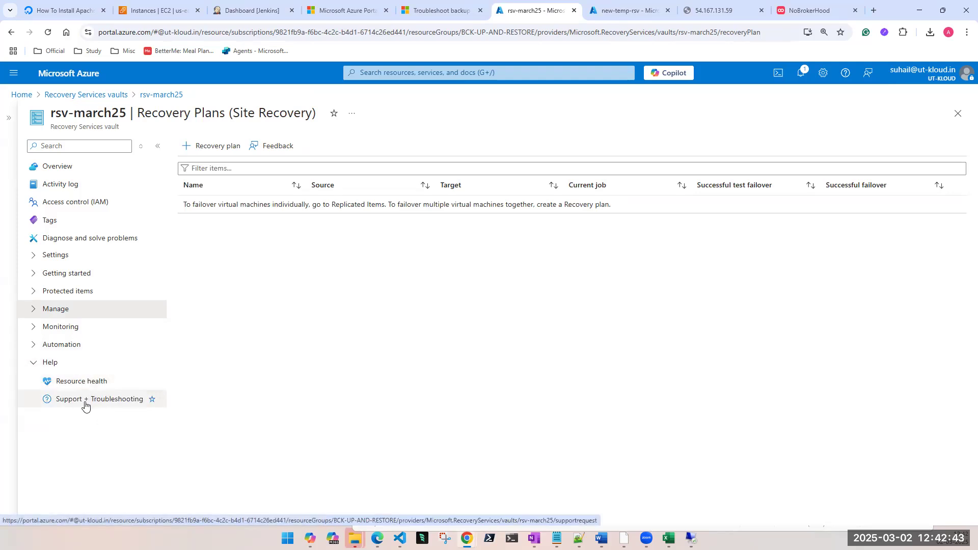
click(33, 362)
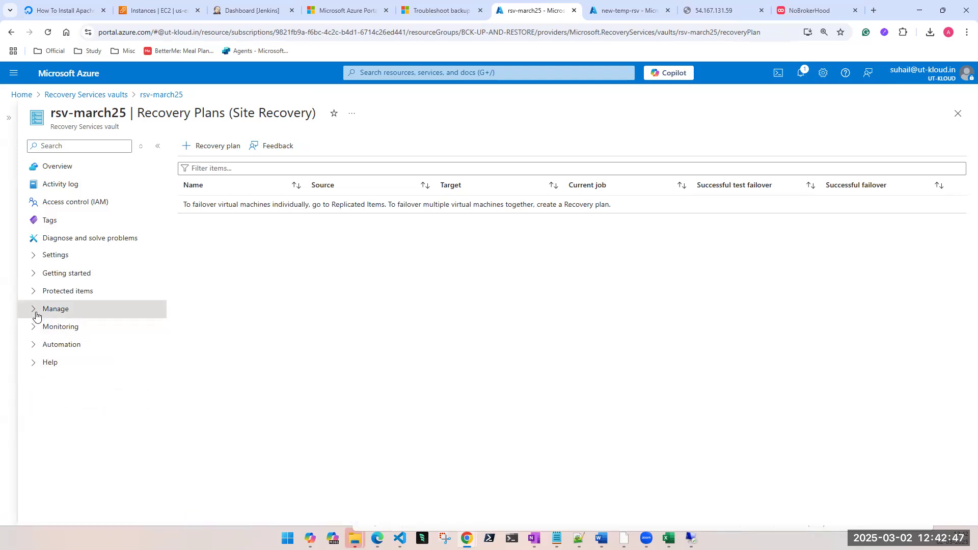
Step: View the creation page for a Site Recovery plan, and return to the list of Recovery Services vaults
click(35, 313)
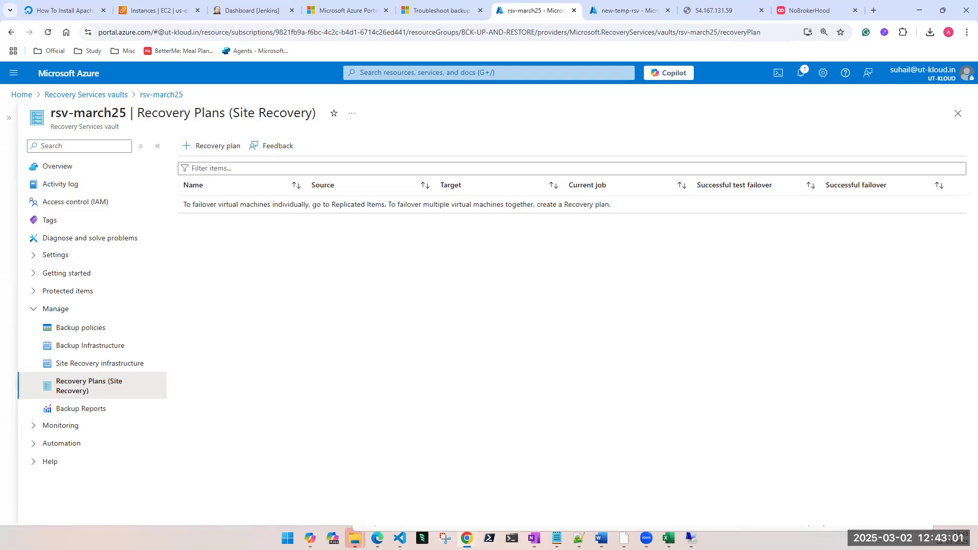
click(219, 151)
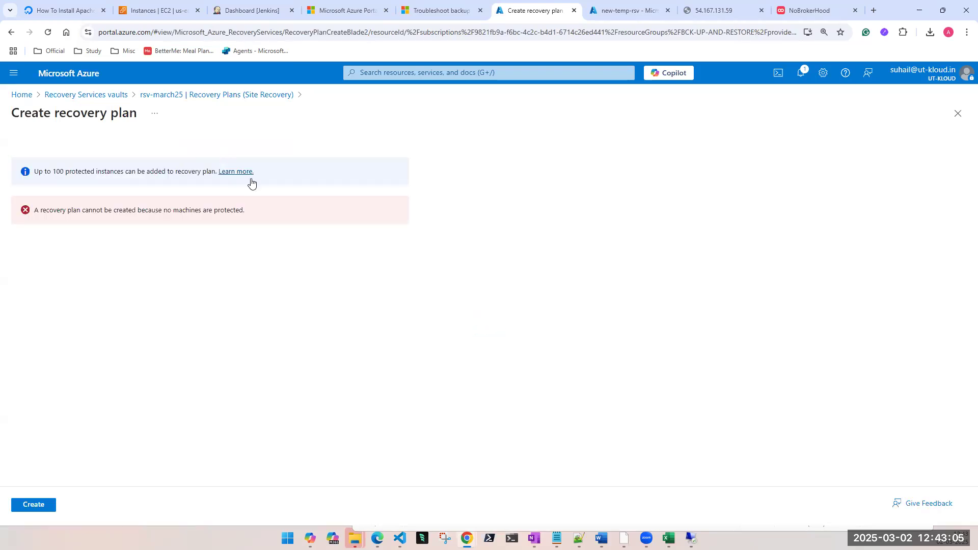
click(958, 114)
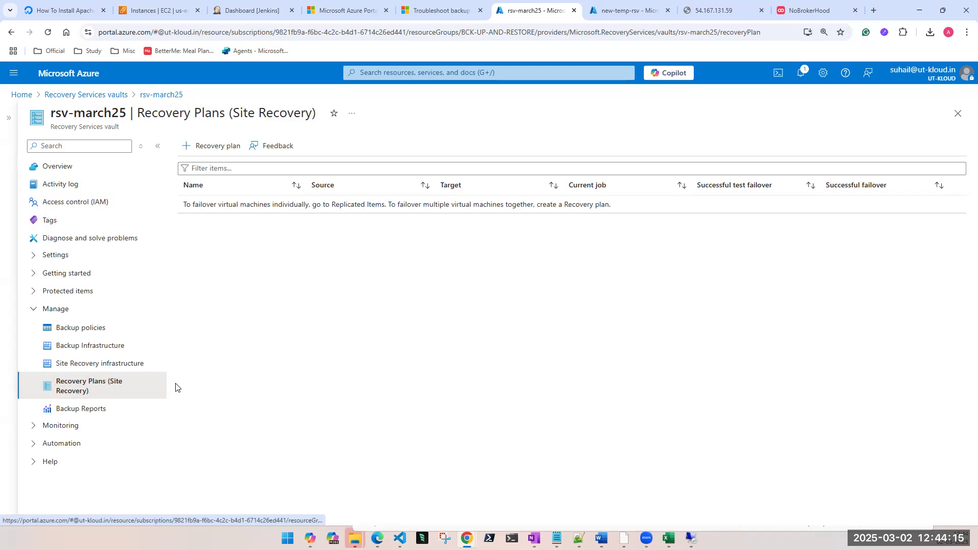
click(958, 113)
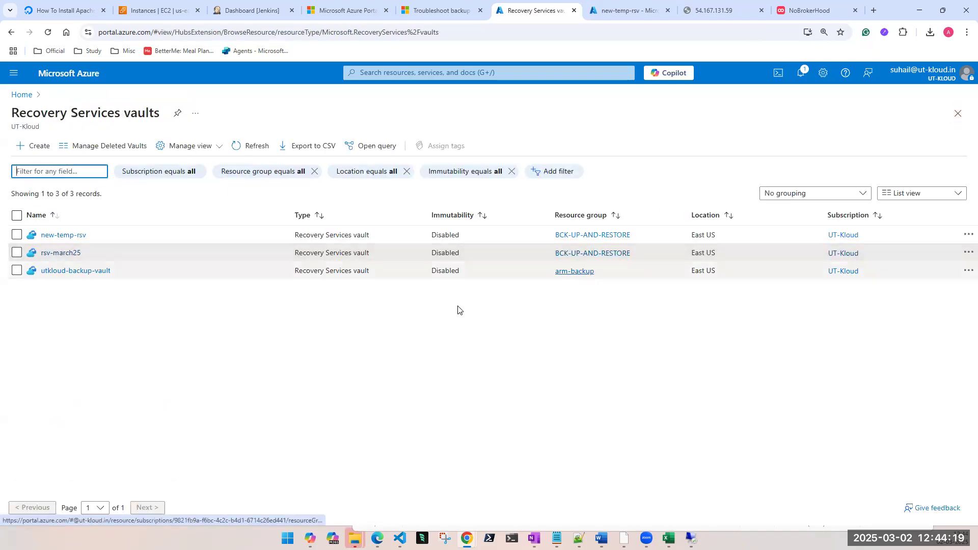
Step: Open the properties of the rsv-march25 vault and collapse the vault list
click(60, 253)
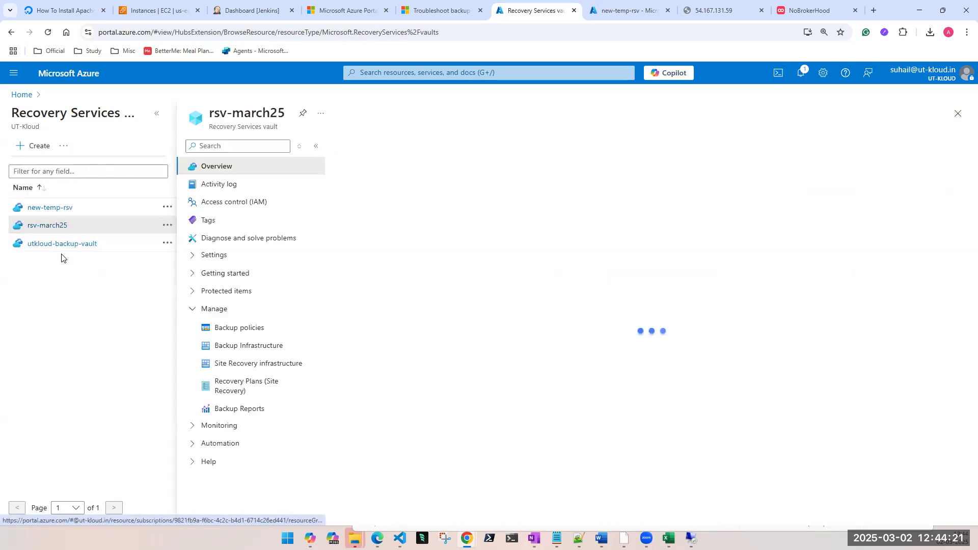
click(192, 261)
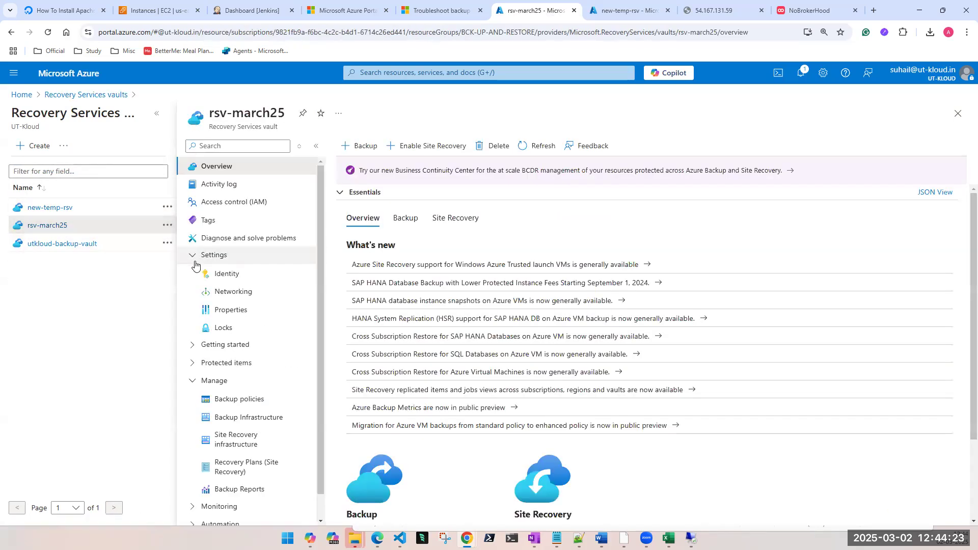
click(207, 310)
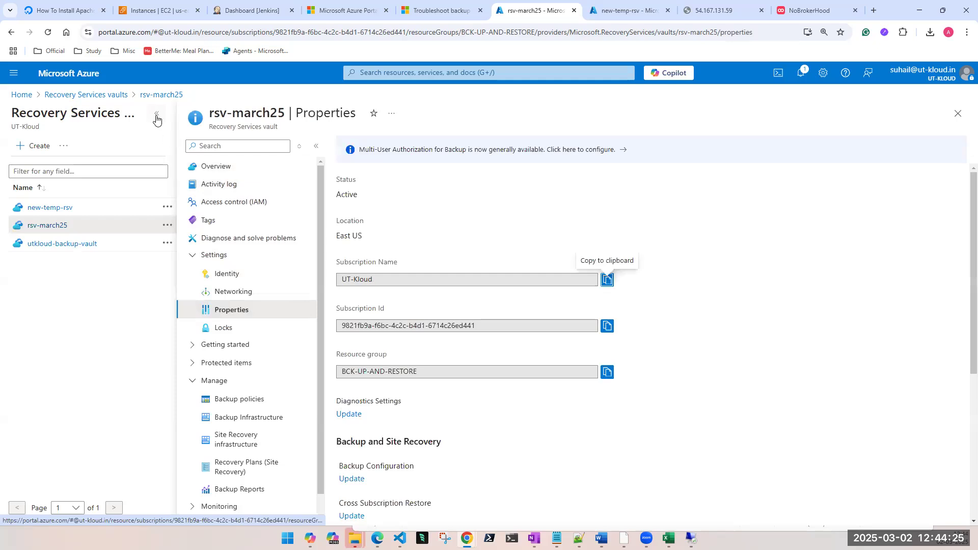
click(157, 114)
Step: Inspect the Backup Configuration in the new-temp-rsv vault's properties, including the note on changing the storage replication type
click(616, 12)
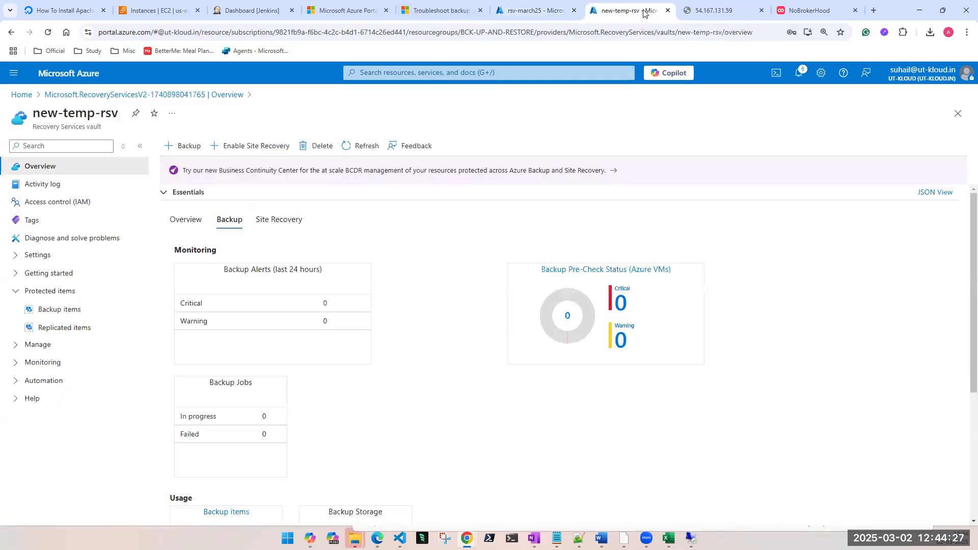
click(13, 290)
click(13, 255)
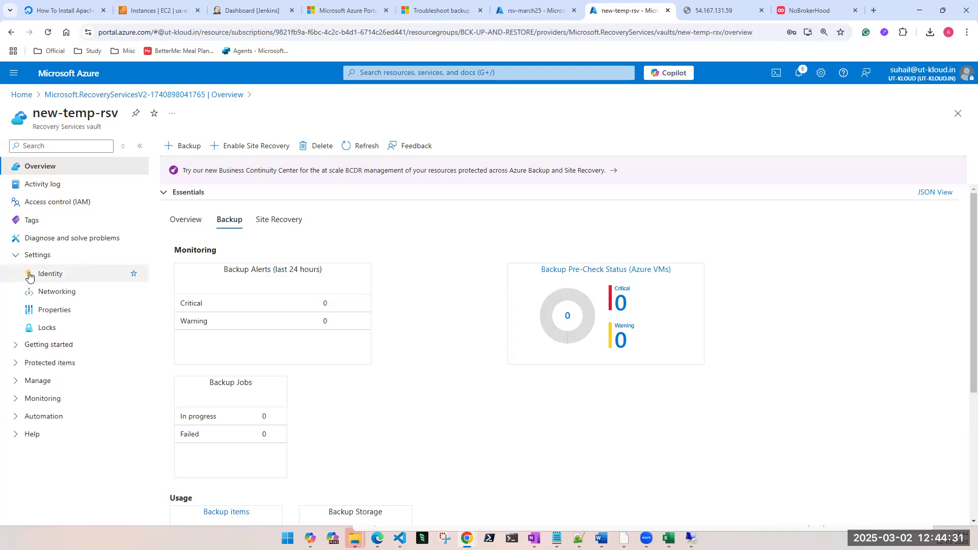
click(45, 310)
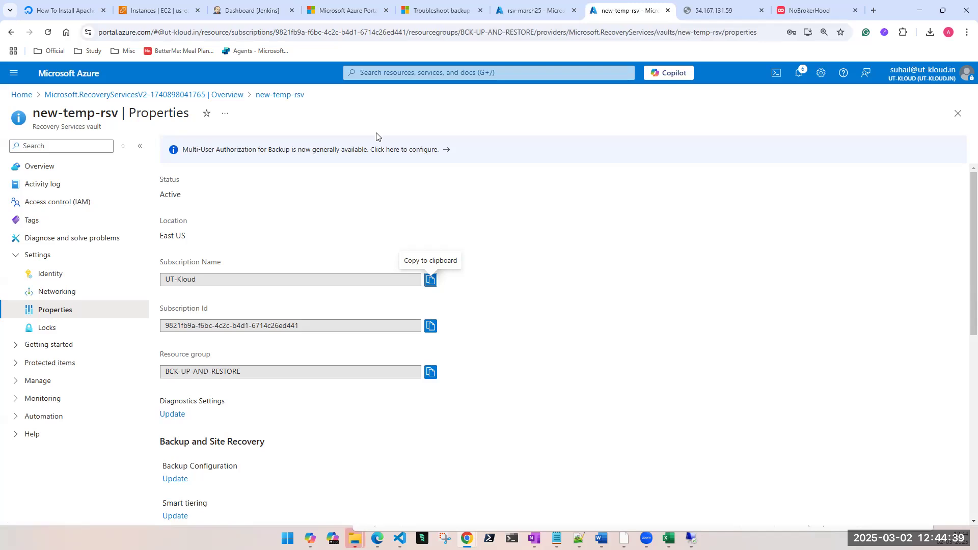
scroll(235, 305, down, 3)
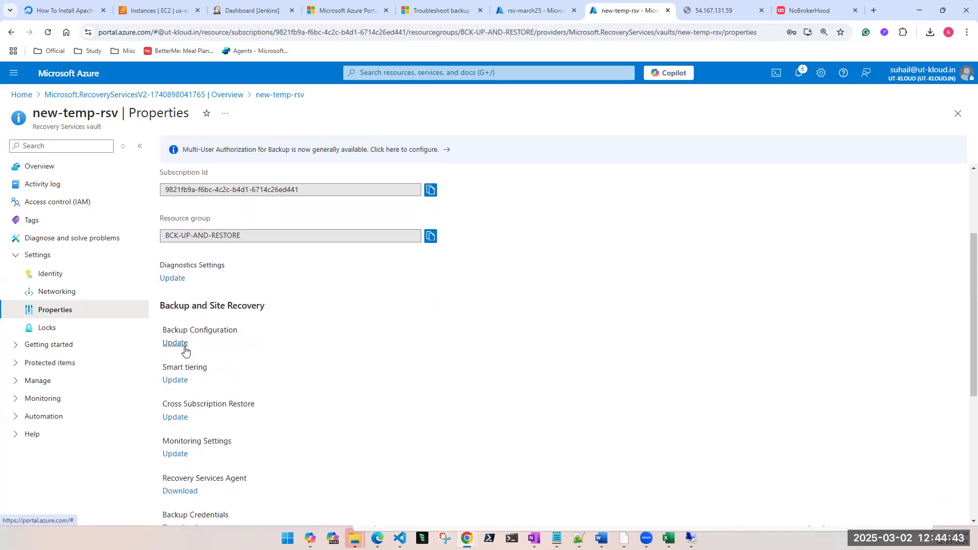
click(183, 347)
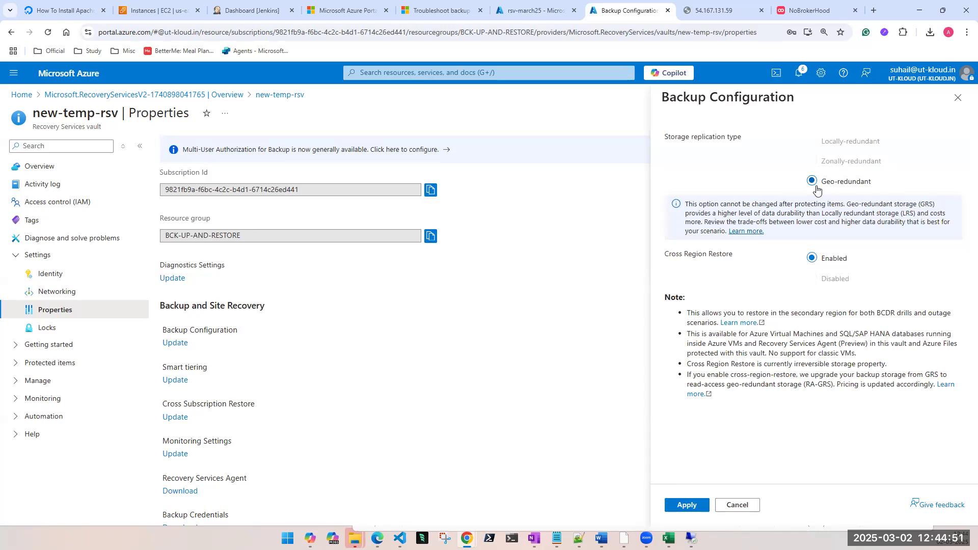
drag(695, 204, 865, 206)
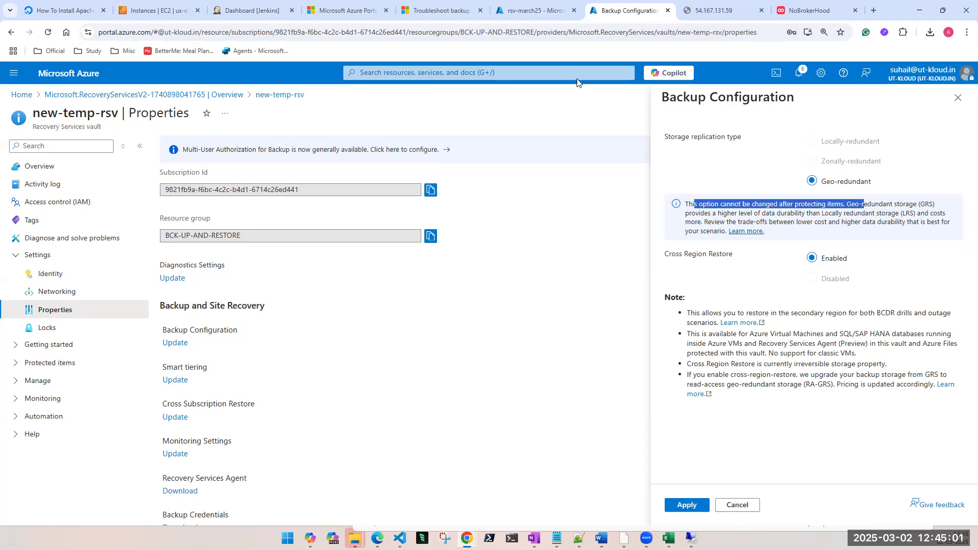
Step: Compare the Backup Configuration of rsv-march25 with that of new-temp-rsv, and enable Cross Region Restore on rsv-march25
click(511, 14)
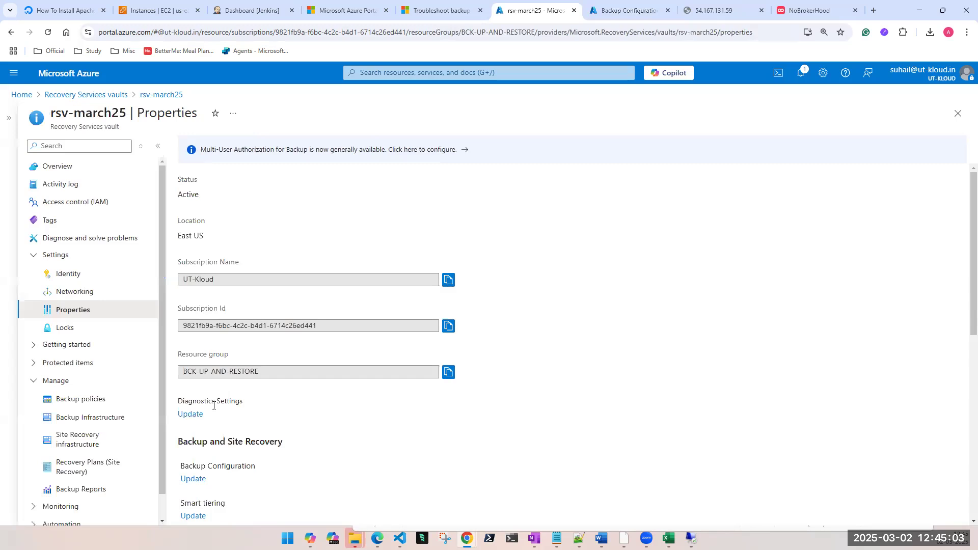
click(193, 479)
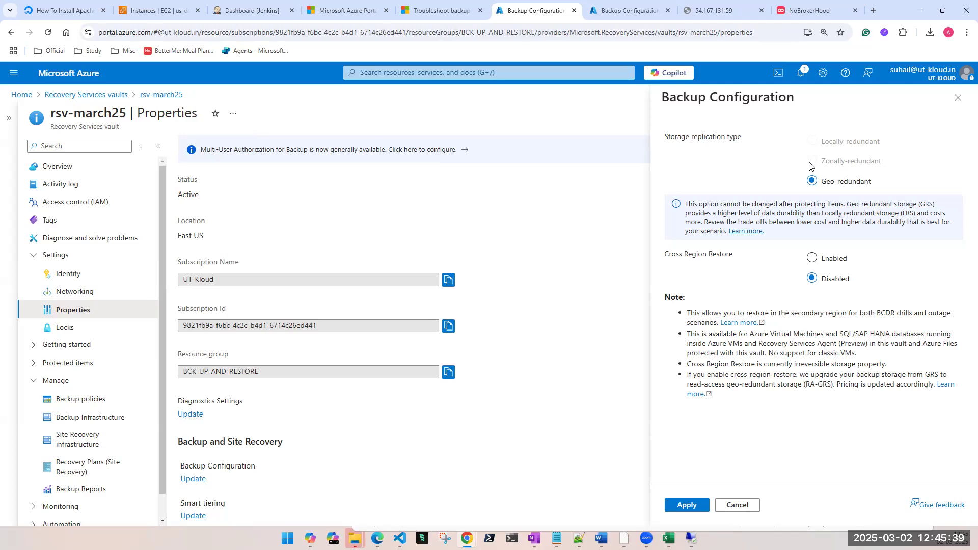
click(631, 12)
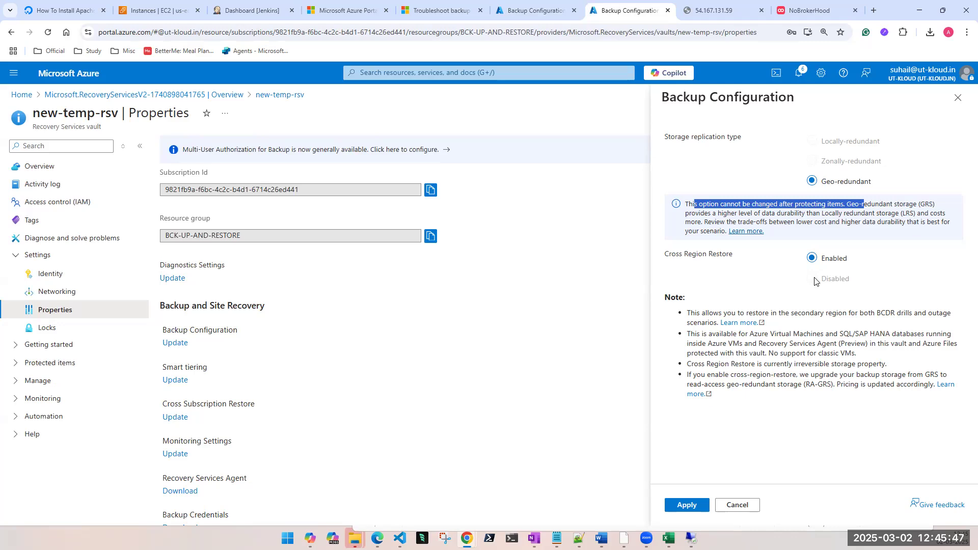
key(ctrl+shift+Tab)
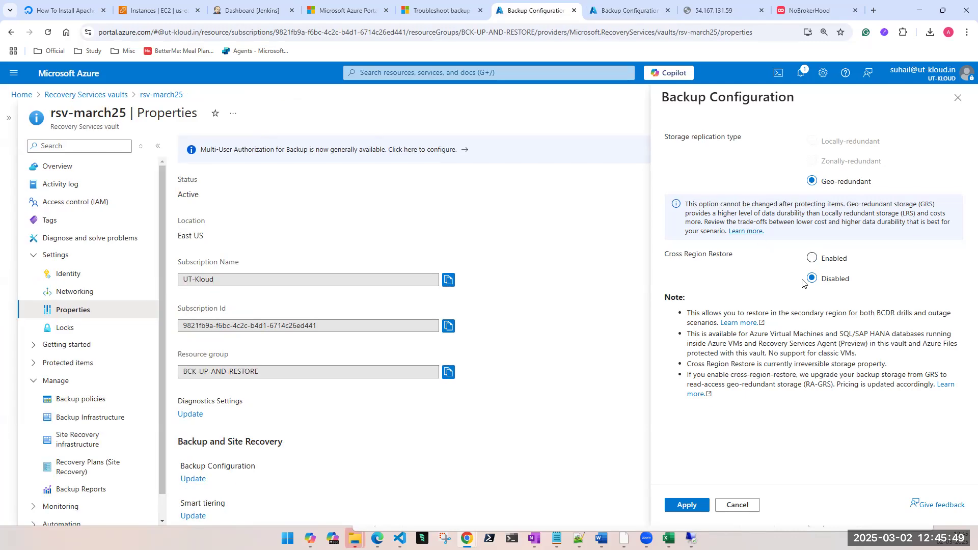
click(814, 261)
click(684, 506)
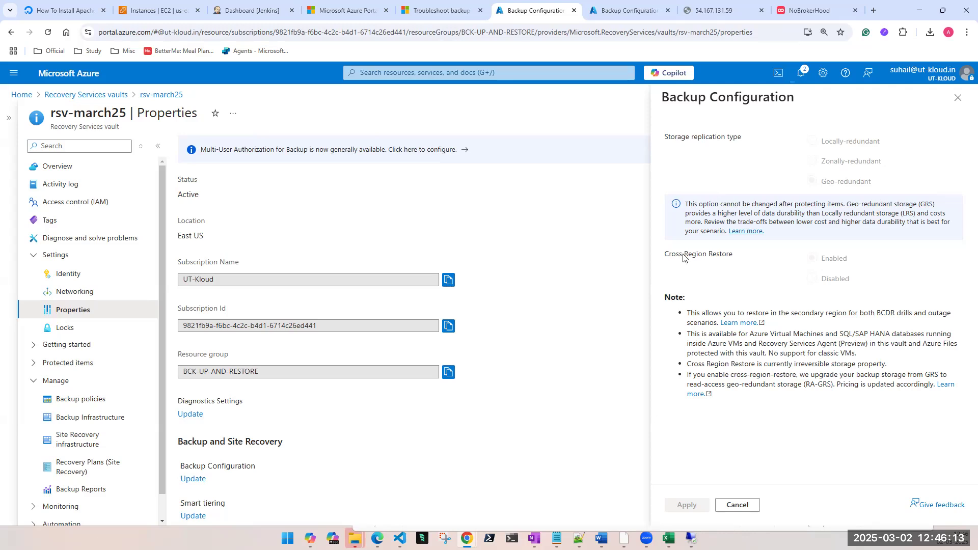
drag(676, 255, 726, 261)
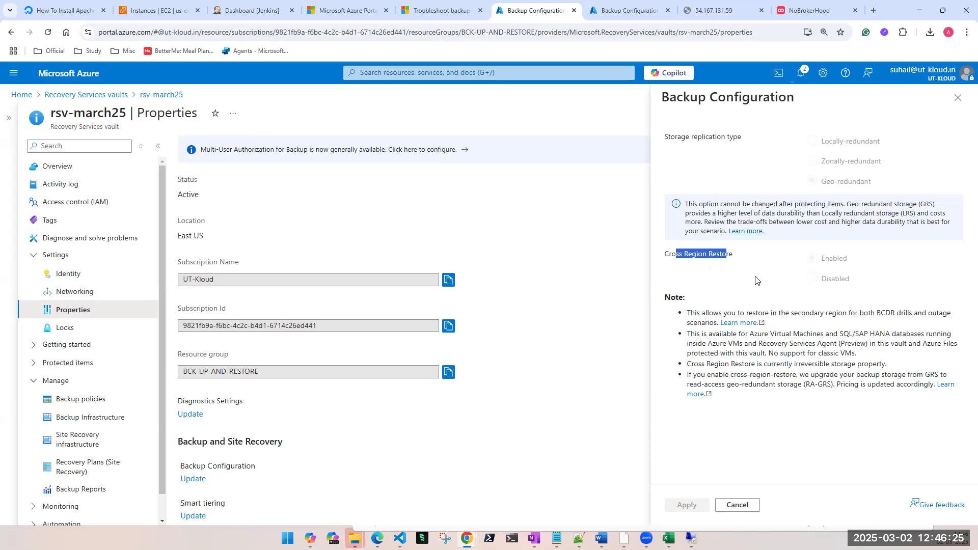
click(793, 276)
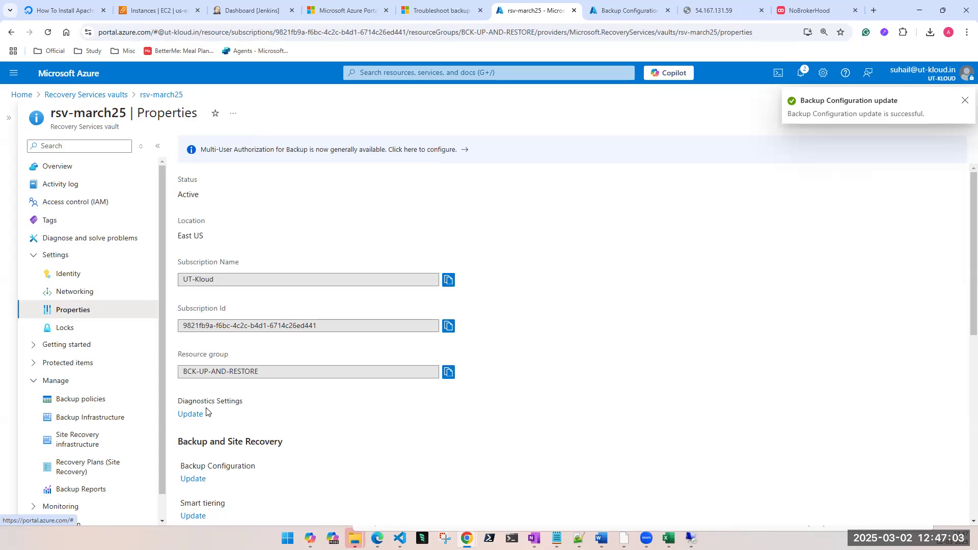
Step: View the diagnostic settings of the rsv-march25 vault and return to its properties
scroll(236, 328, down, 1)
scroll(236, 329, up, 1)
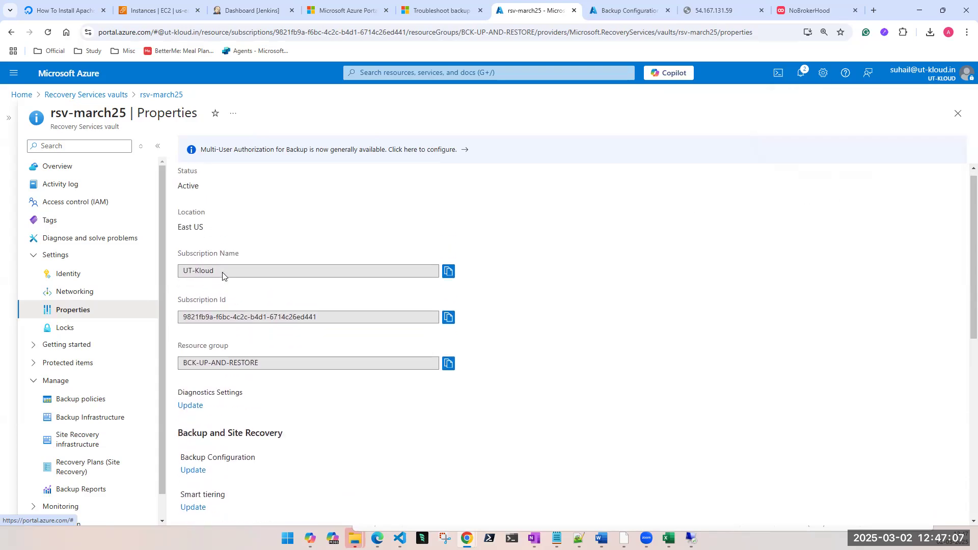
scroll(224, 278, down, 1)
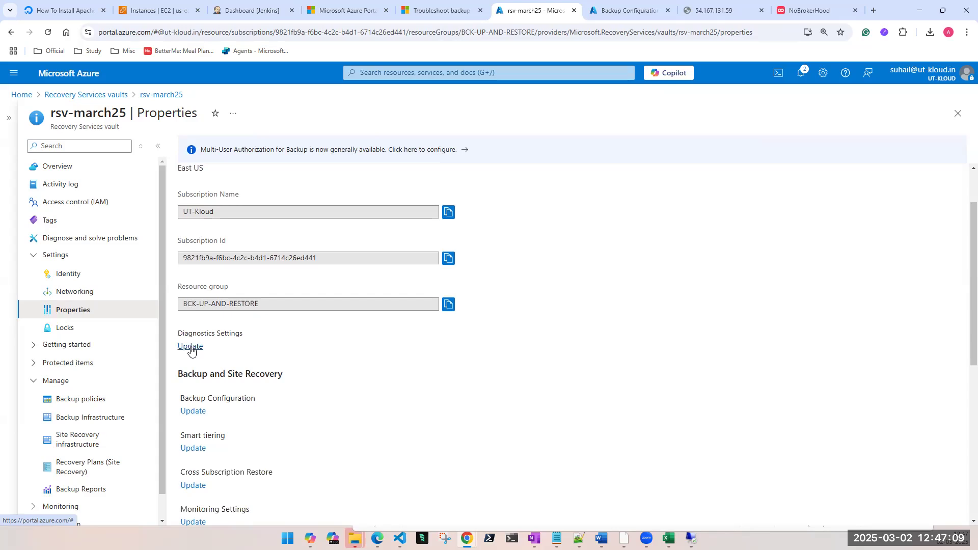
scroll(191, 349, down, 1)
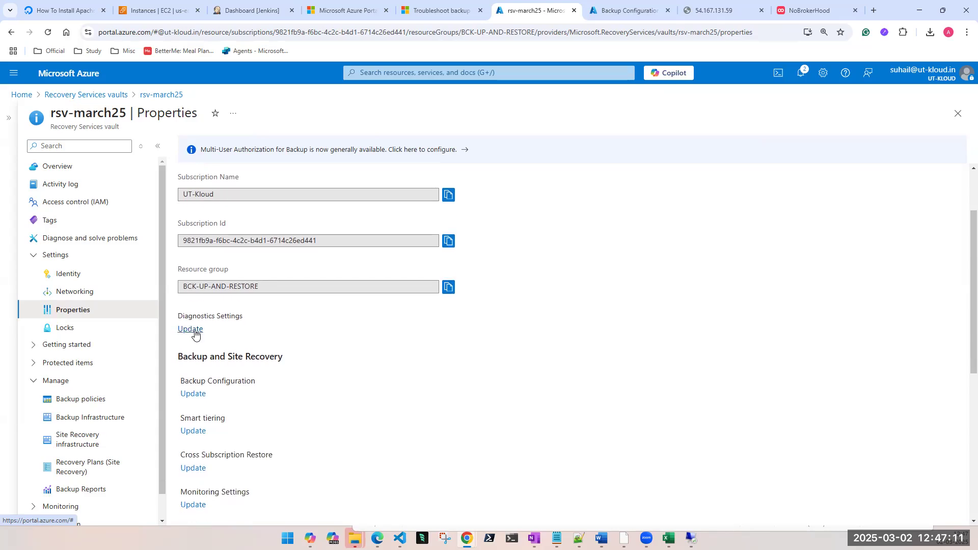
click(197, 330)
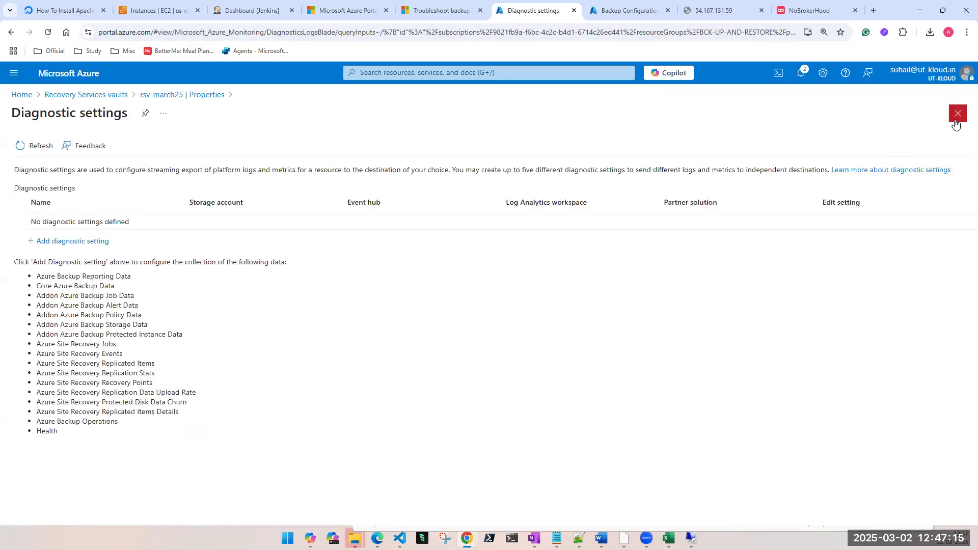
click(957, 114)
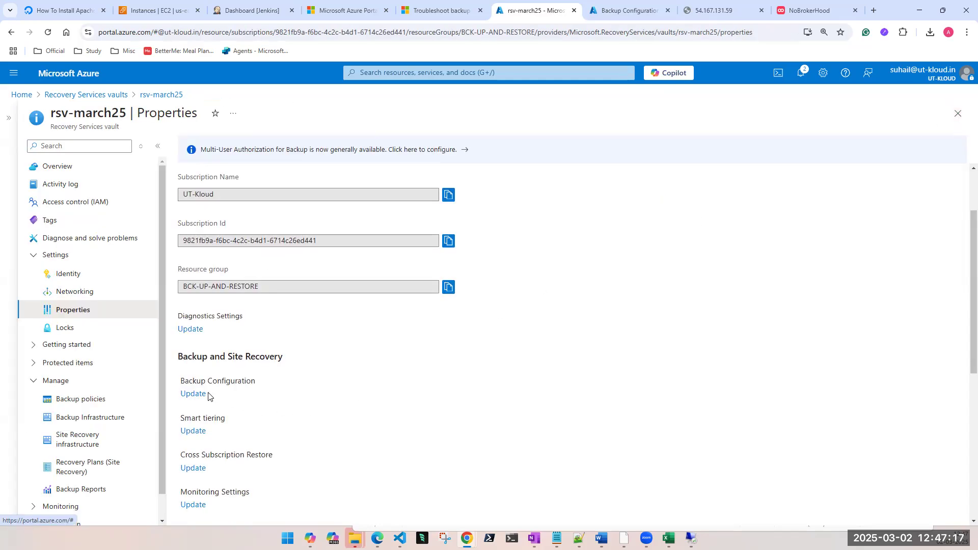
Step: Recheck the storage replication and Cross Region Restore options in rsv-march25's Backup Configuration
scroll(202, 395, down, 1)
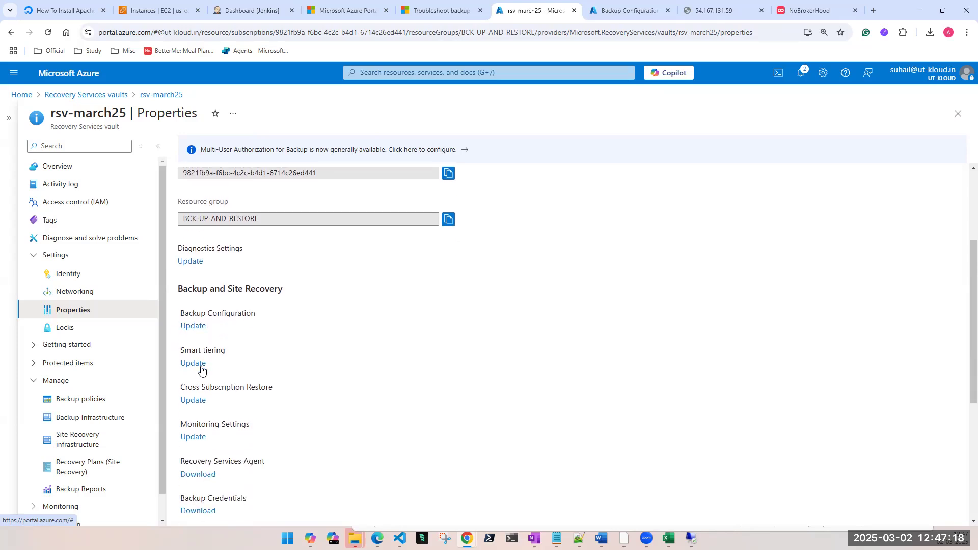
click(197, 327)
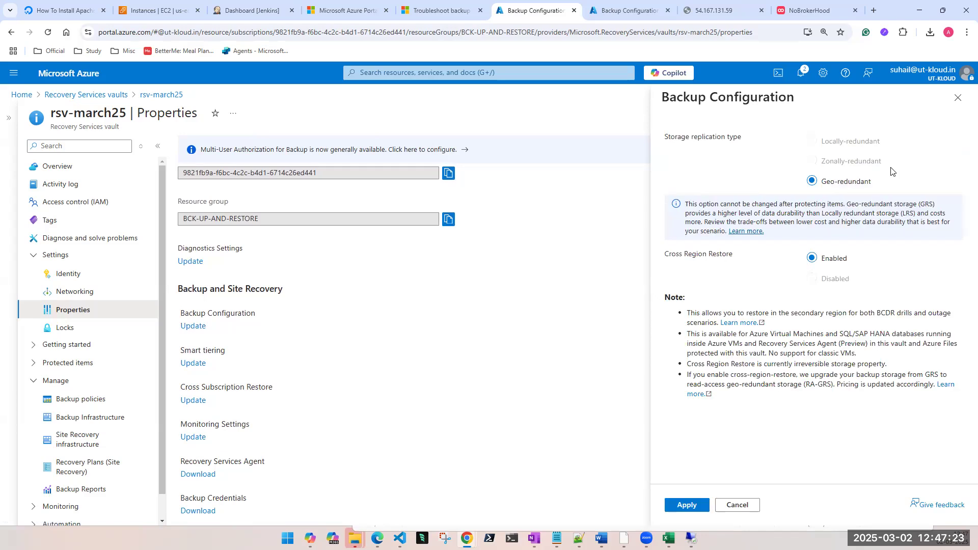
click(958, 97)
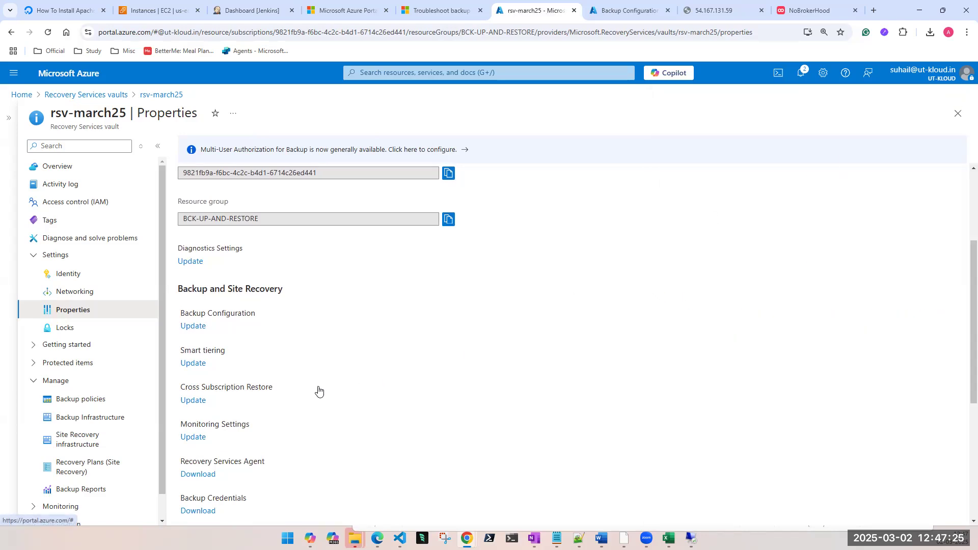
Step: Look through the remaining backup and security properties of rsv-march25, and open its Security and soft delete settings
scroll(201, 381, down, 1)
scroll(270, 380, down, 1)
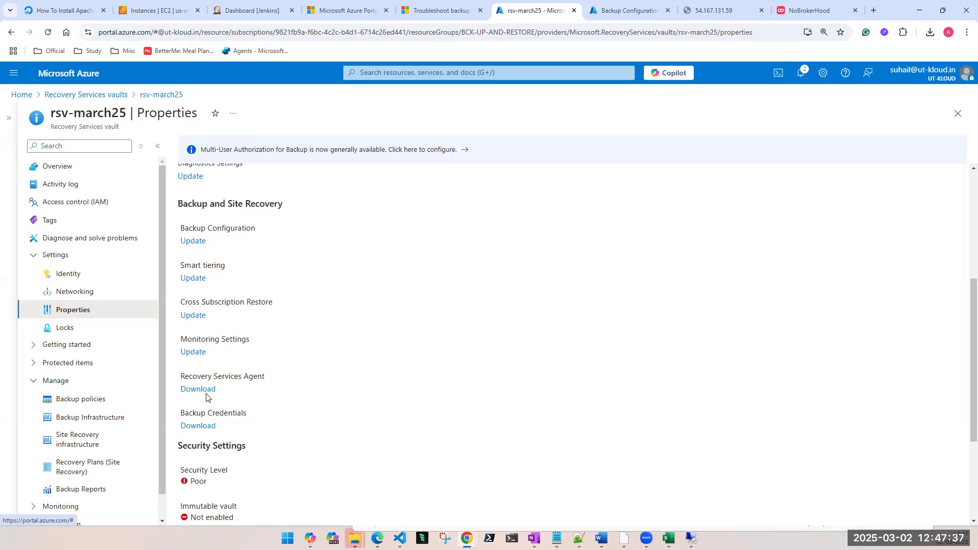
scroll(207, 396, down, 3)
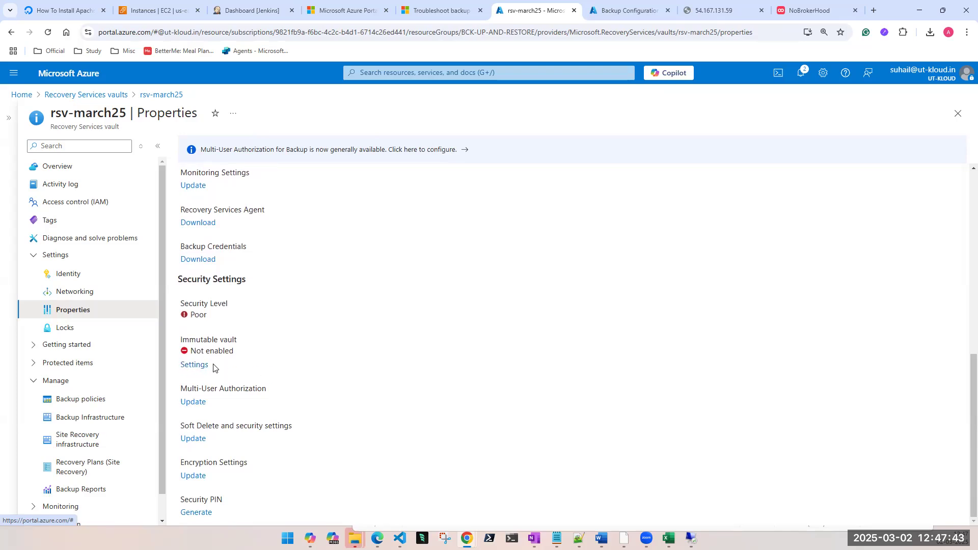
click(193, 439)
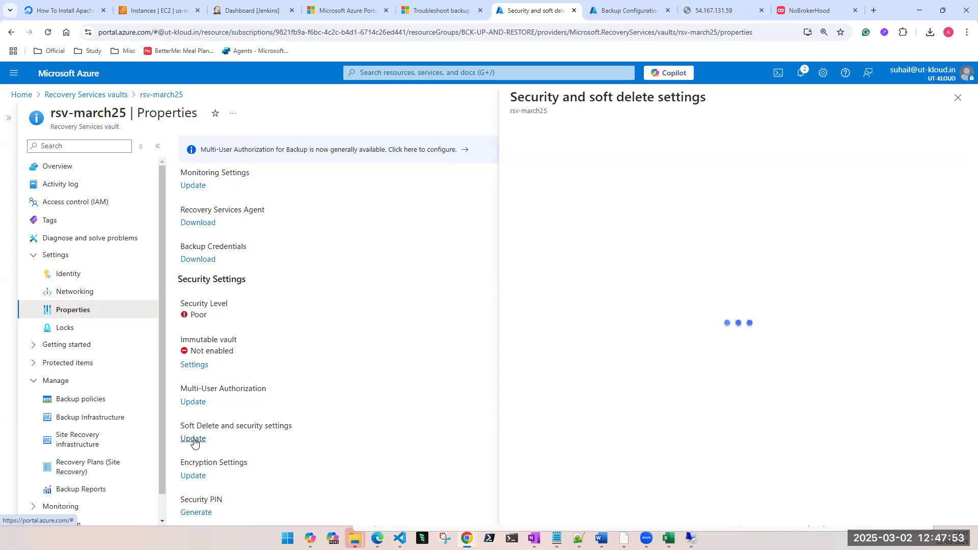
Step: Review the soft delete retention period of rsv-march25, cancel without changes, and reopen the vault from the Recovery Services vaults list
click(157, 148)
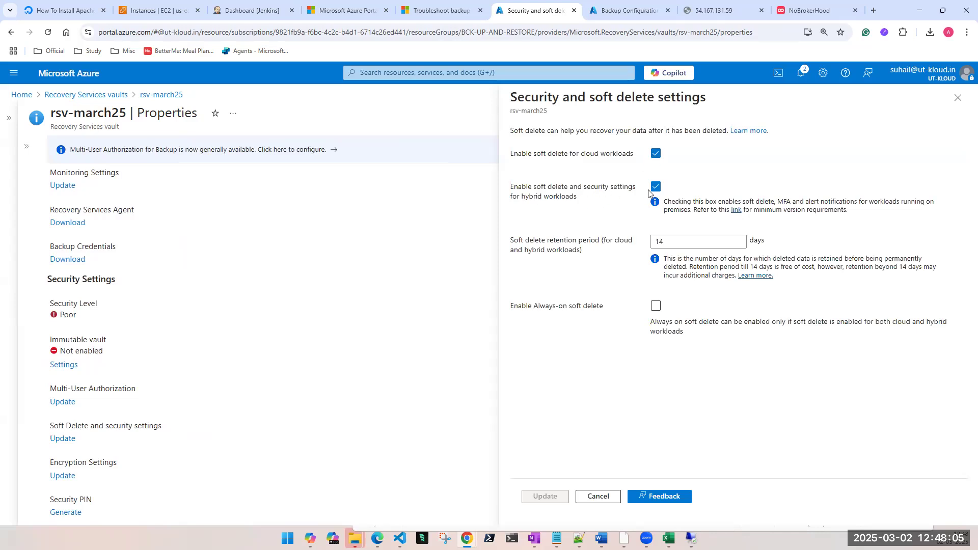
double_click(667, 245)
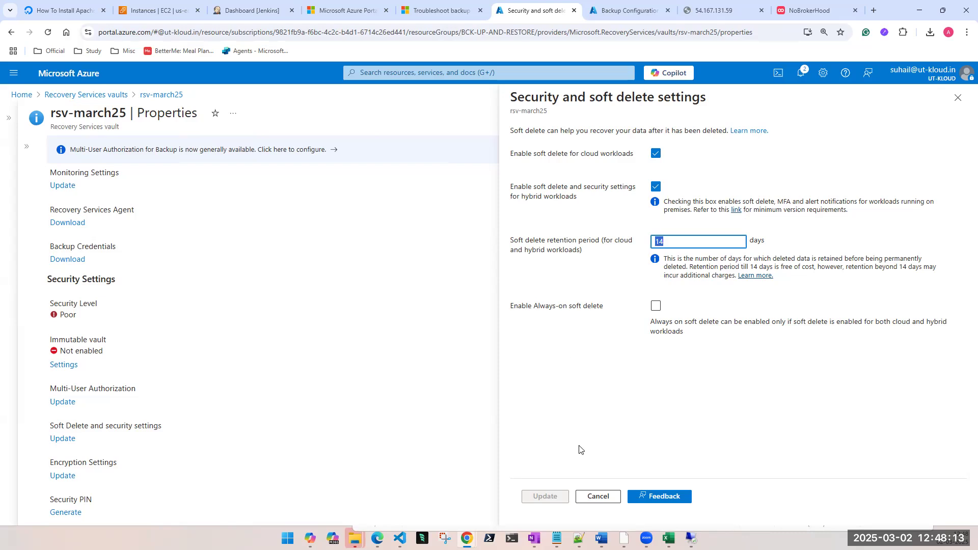
click(595, 498)
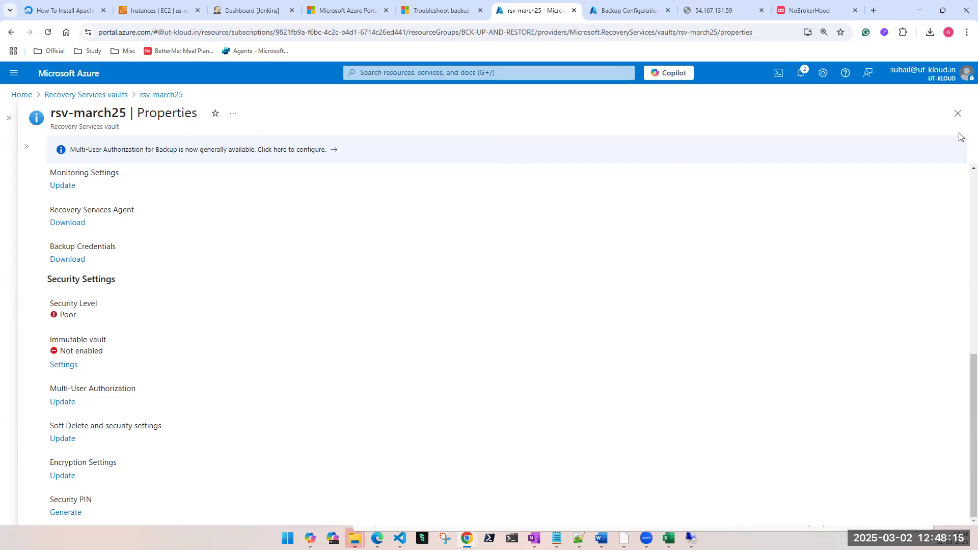
click(958, 113)
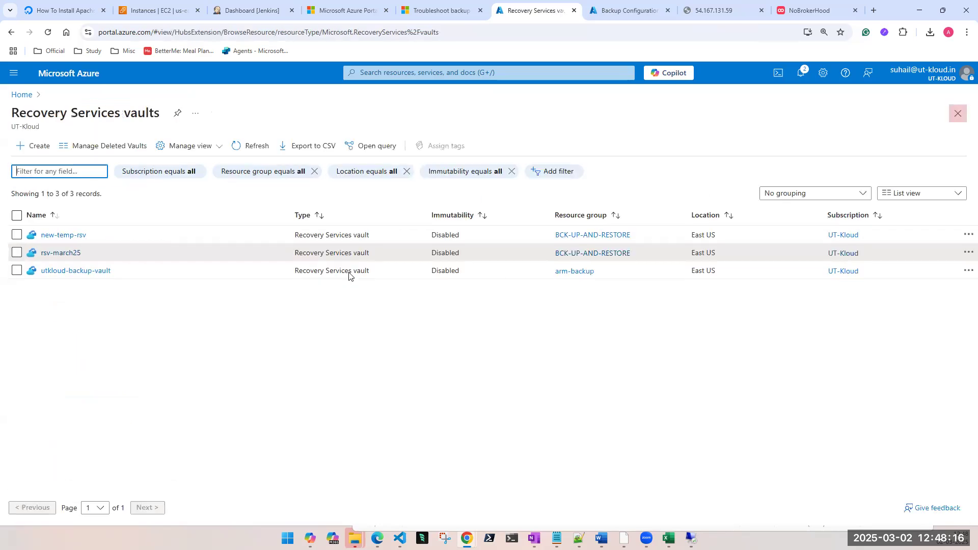
click(61, 253)
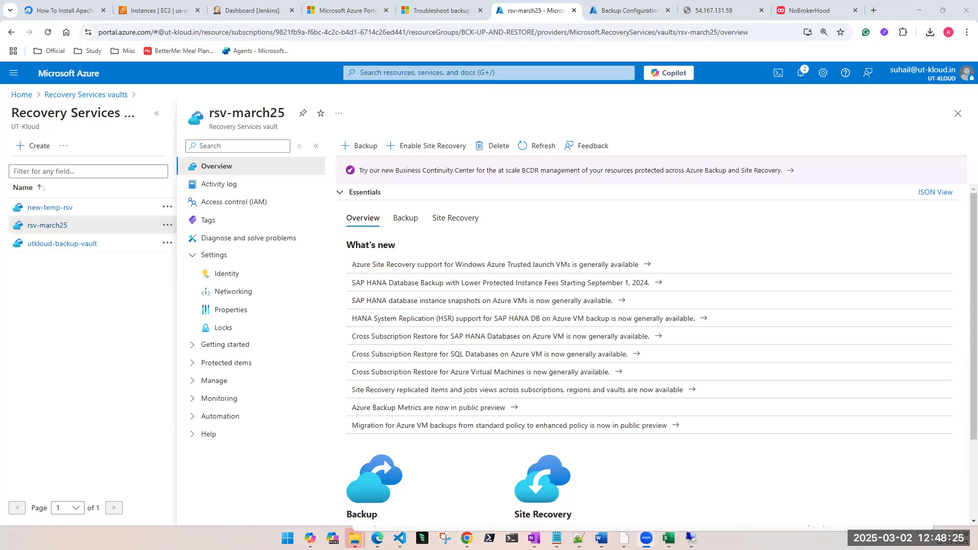
Step: Force delete the original-vm virtual machine together with its OS disk, data disks, network interfaces and public IP addresses
click(398, 74)
click(431, 224)
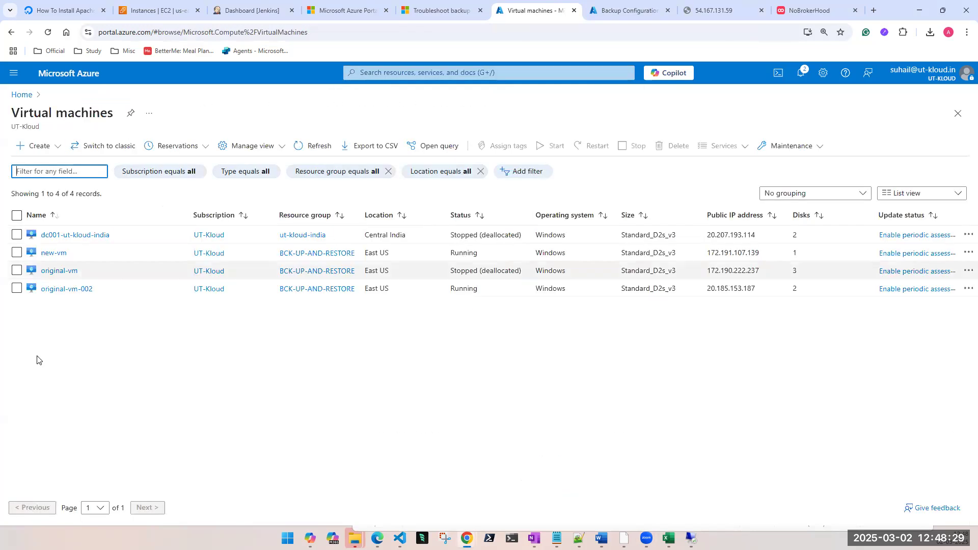
click(54, 273)
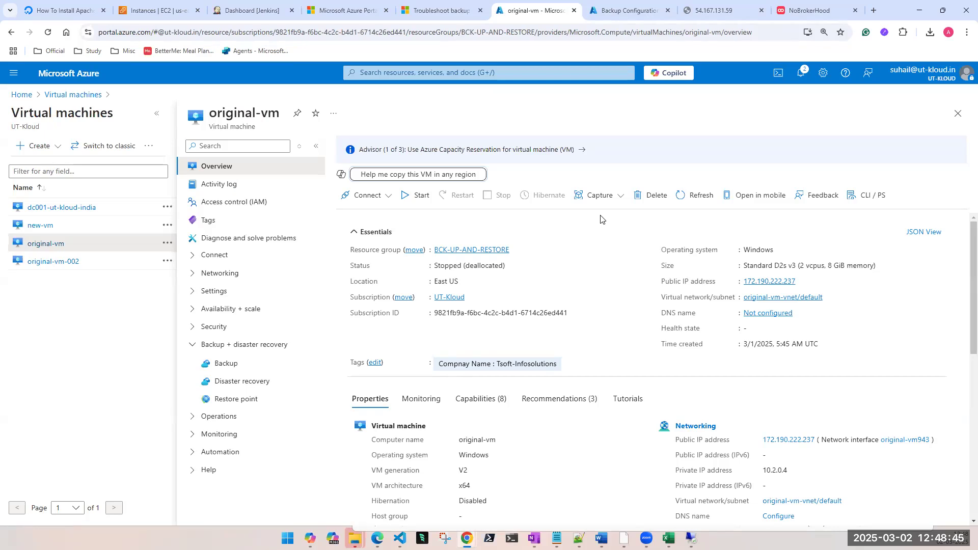
click(656, 202)
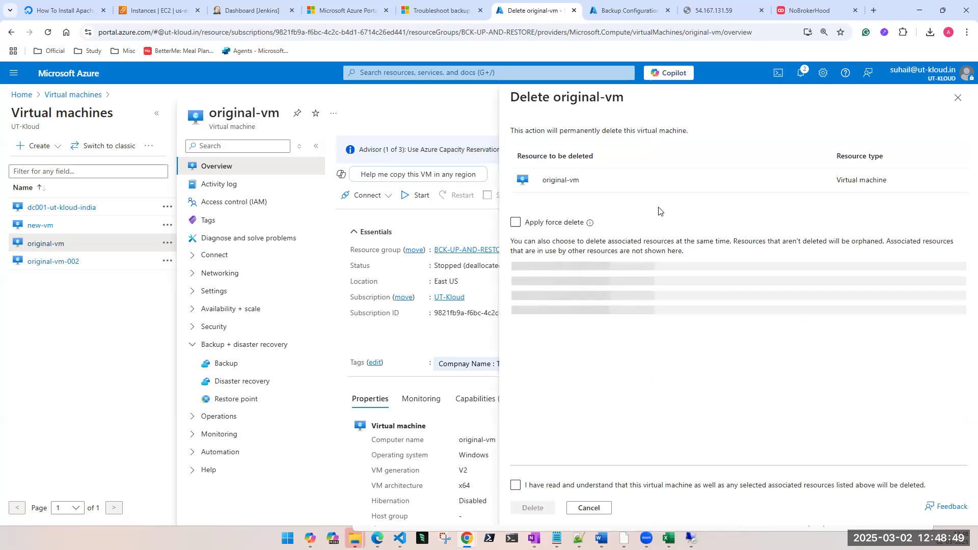
click(515, 222)
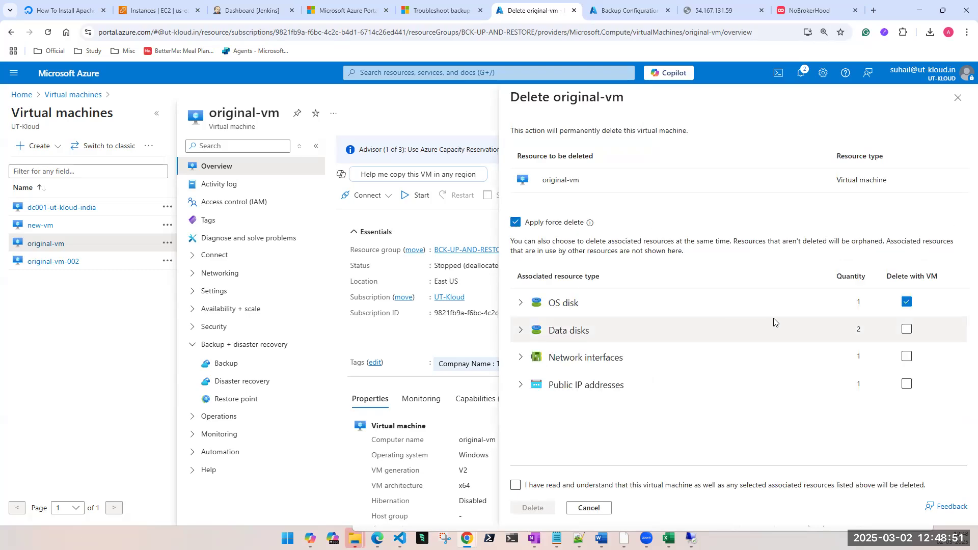
click(908, 329)
click(909, 356)
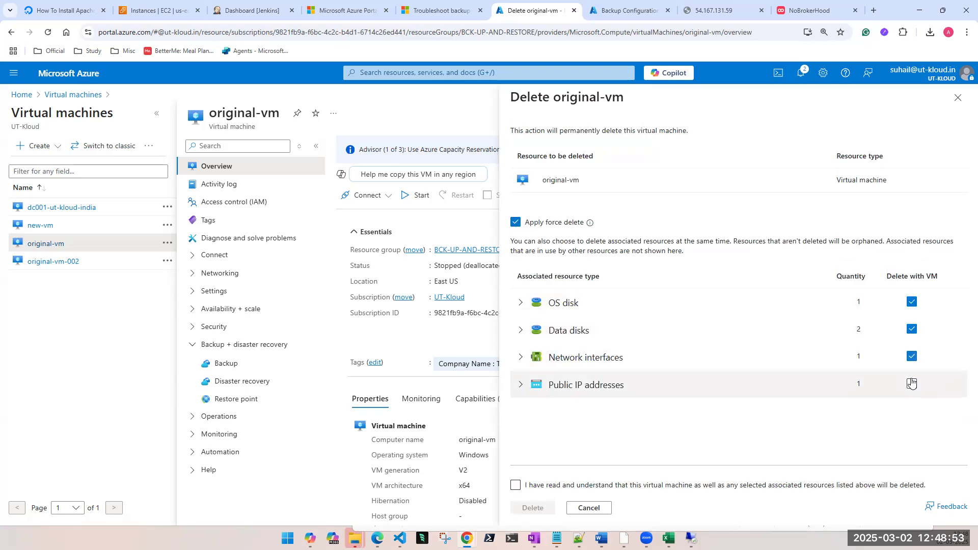
click(911, 384)
click(516, 485)
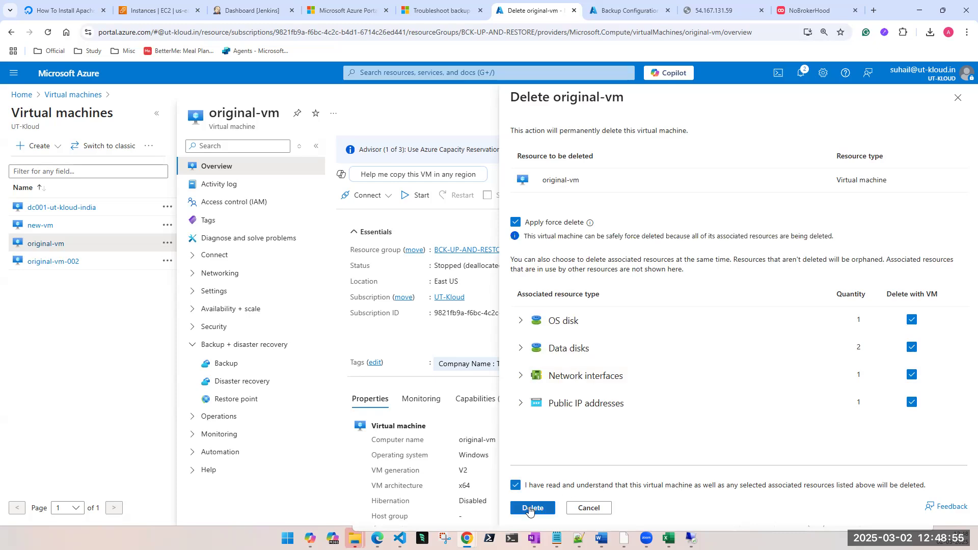
triple_click(560, 180)
click(530, 511)
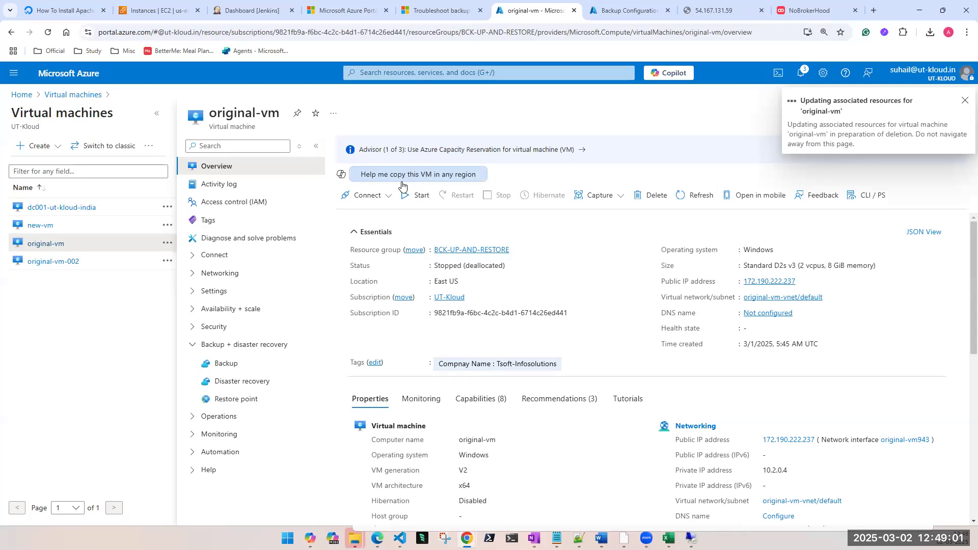
Step: Open the backup page of original-vm and check the actions offered for its oldest recovery point
click(221, 371)
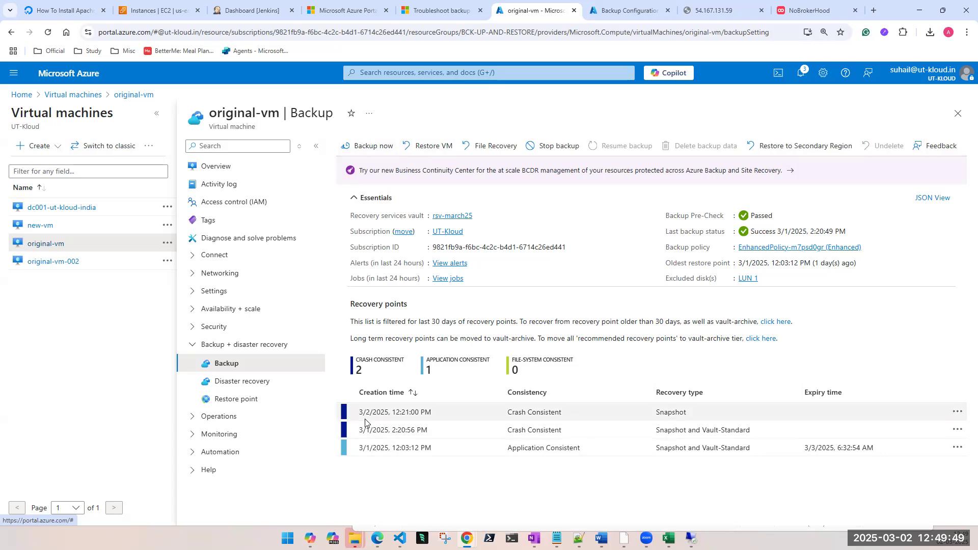
click(958, 448)
click(532, 491)
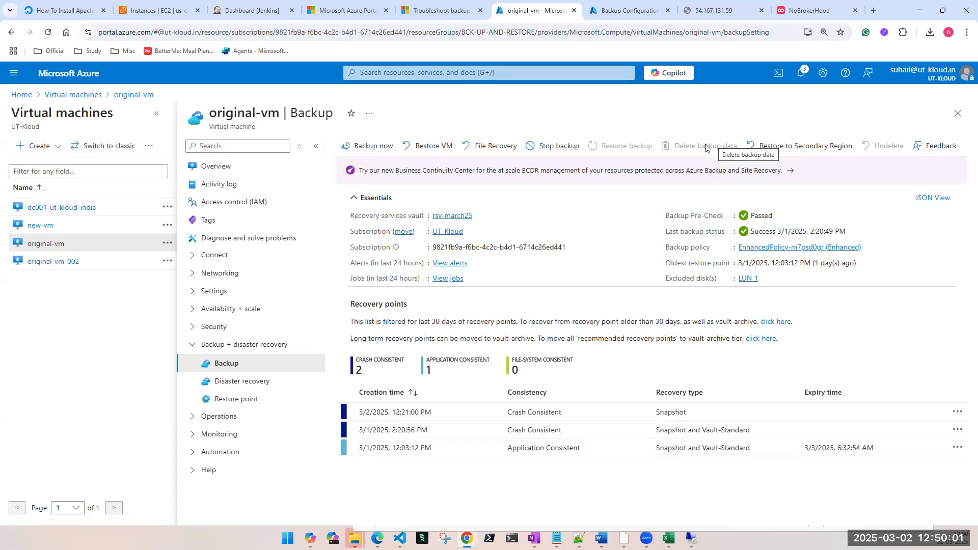
Step: Set the Stop Backup level for original-vm to Delete backup data and enter original-vm as the backup item name
click(552, 151)
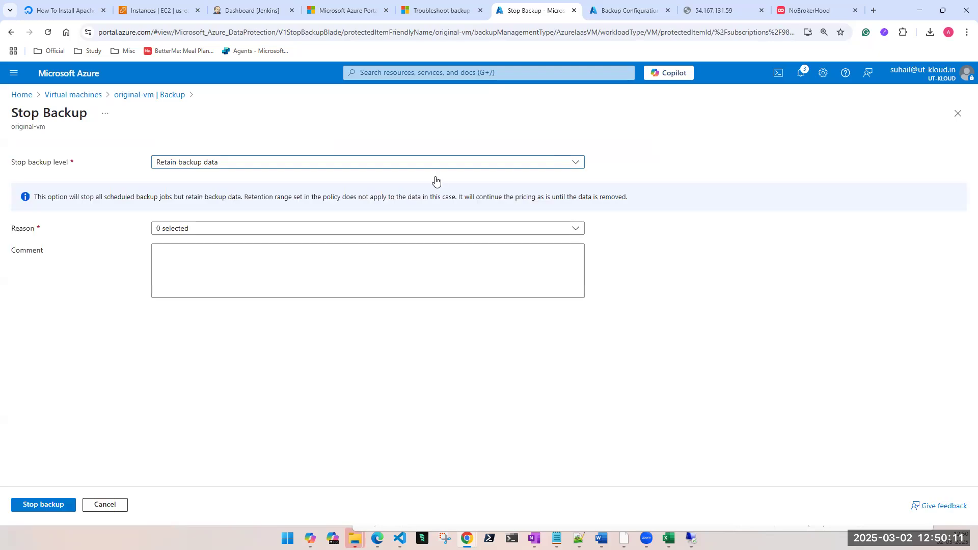
click(213, 168)
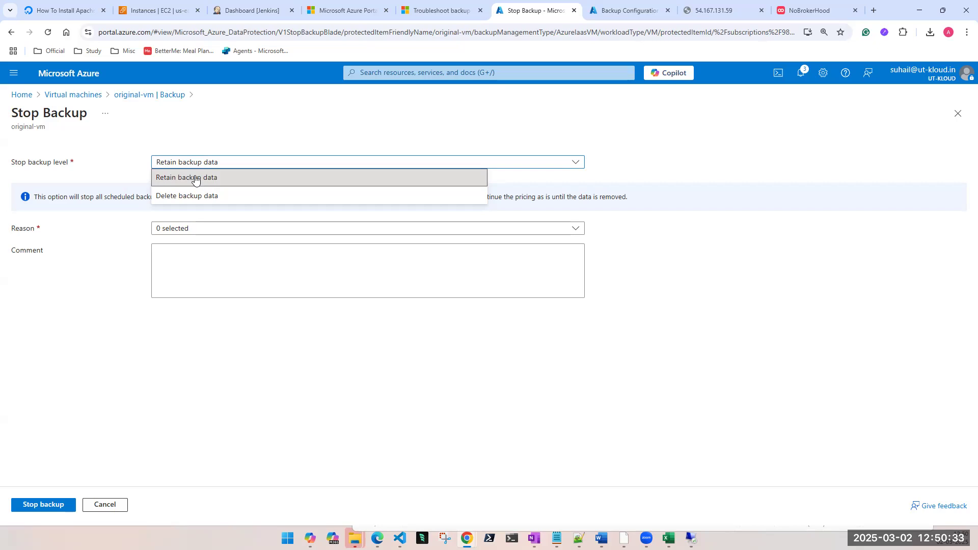
click(188, 197)
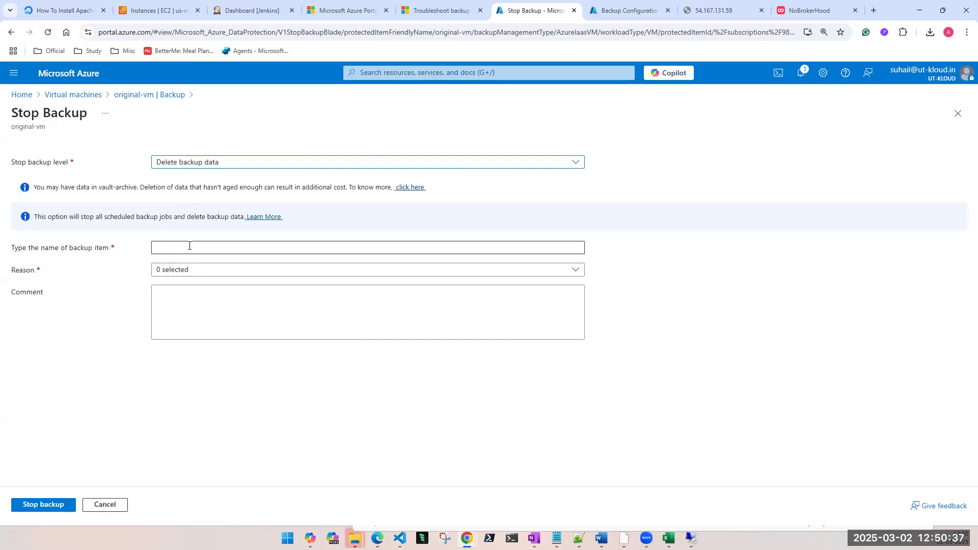
triple_click(31, 127)
click(190, 247)
key(ctrl+v)
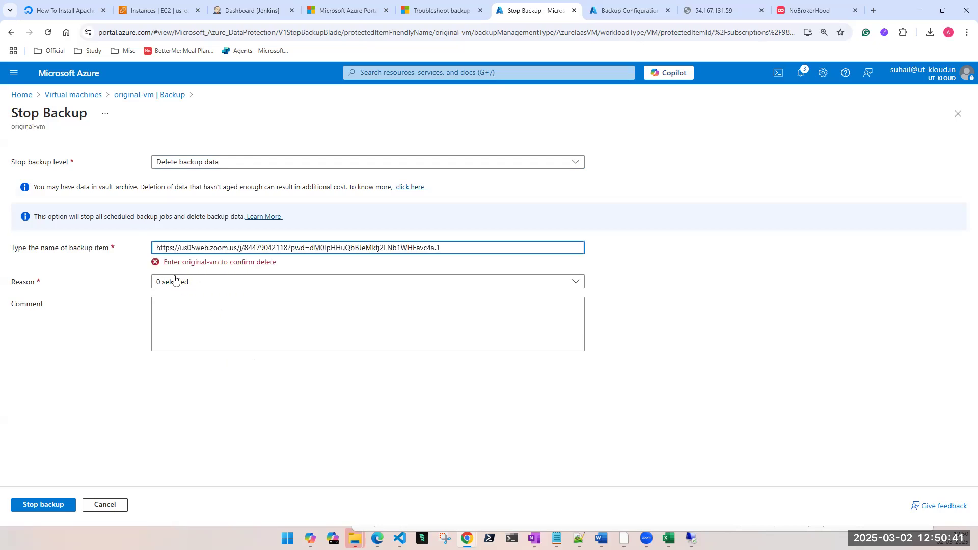
triple_click(30, 128)
key(ctrl+c)
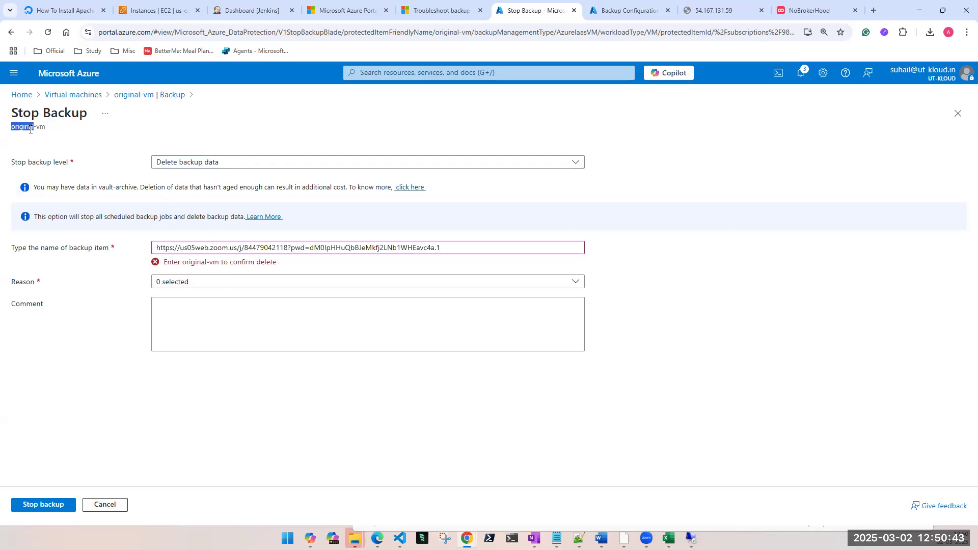
triple_click(163, 246)
key(ctrl+v)
Step: Choose Compliance as the reason and stop the backup of original-vm
click(175, 271)
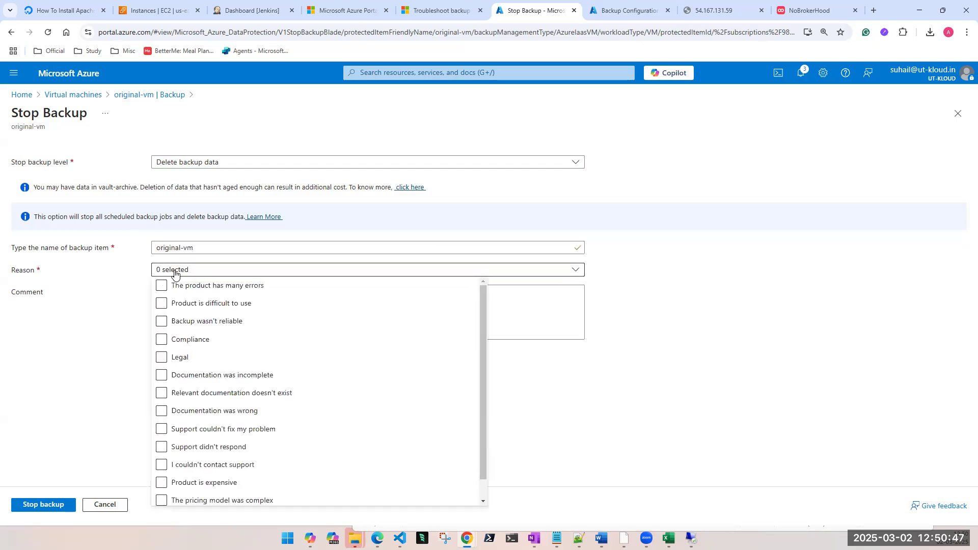
click(161, 340)
click(75, 356)
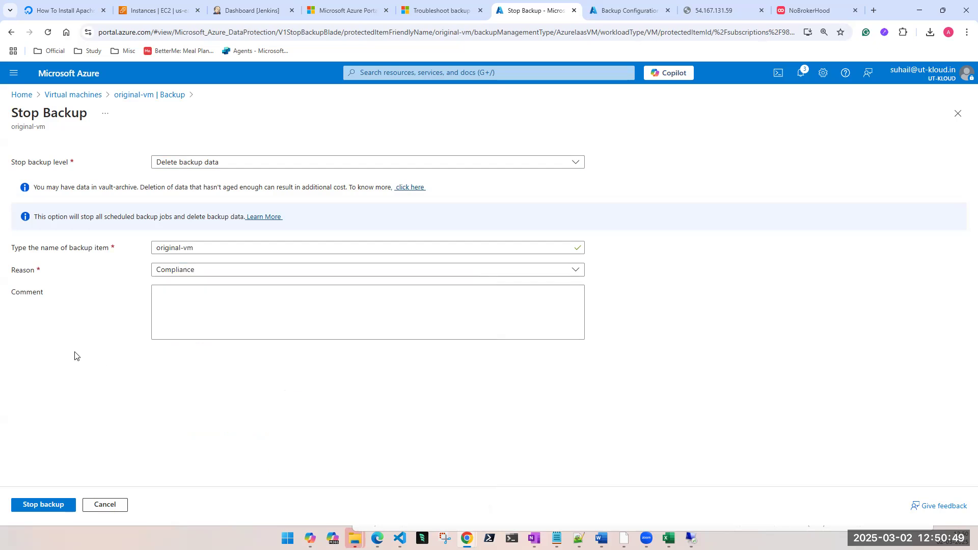
click(43, 506)
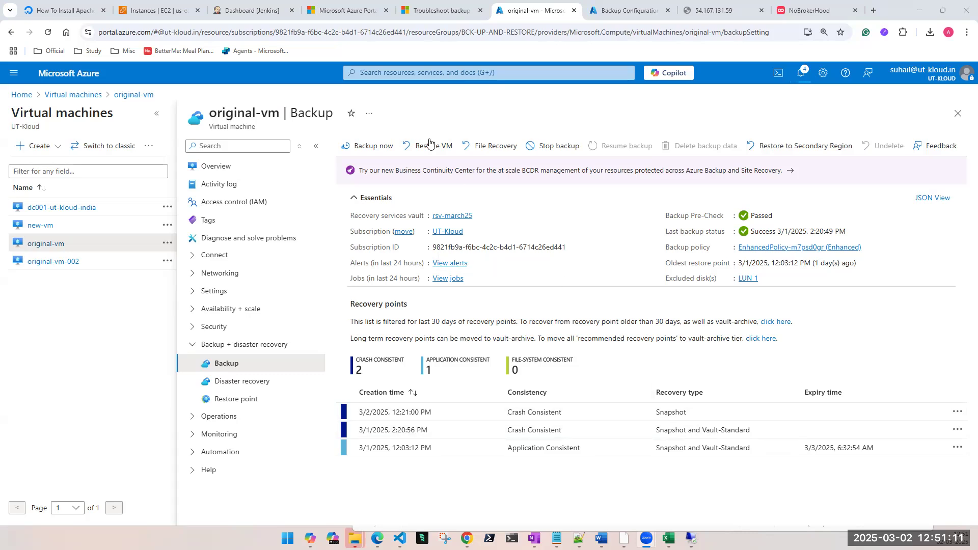
Step: Check the refreshed Backup Jobs list of original-vm and return to its backup page
click(451, 279)
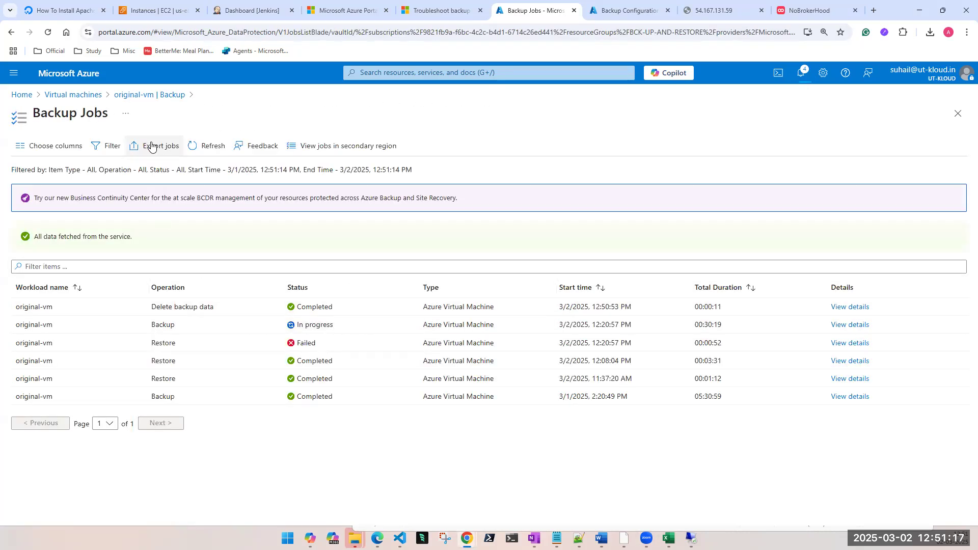
click(213, 149)
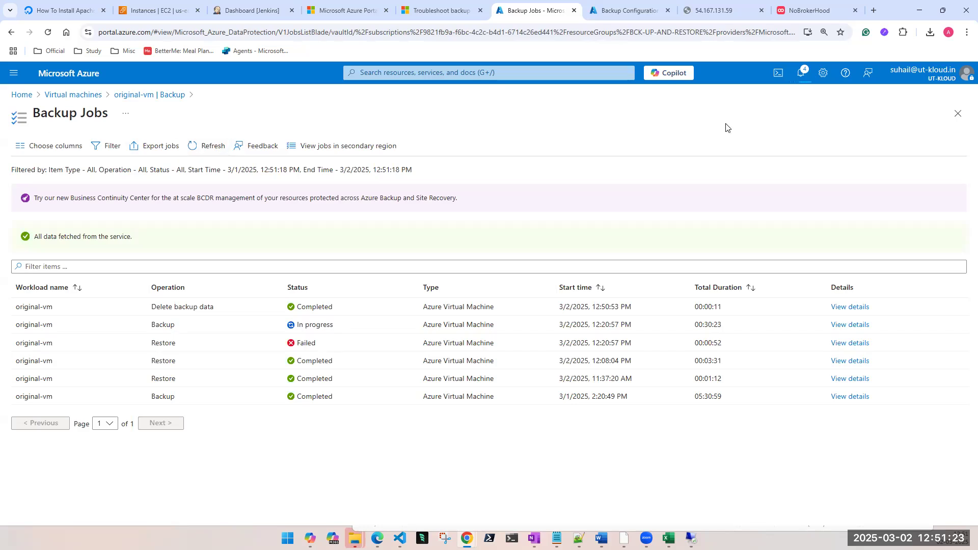
click(958, 114)
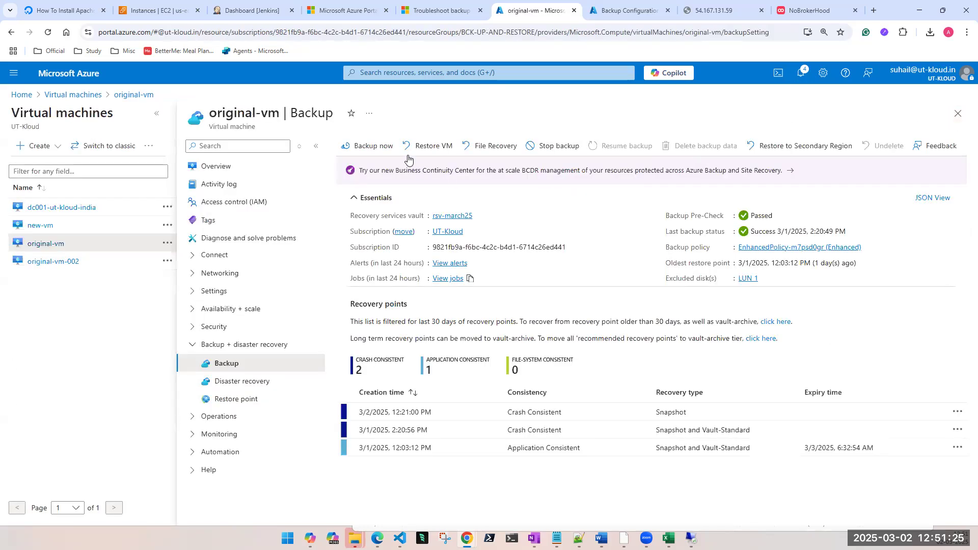
triple_click(237, 116)
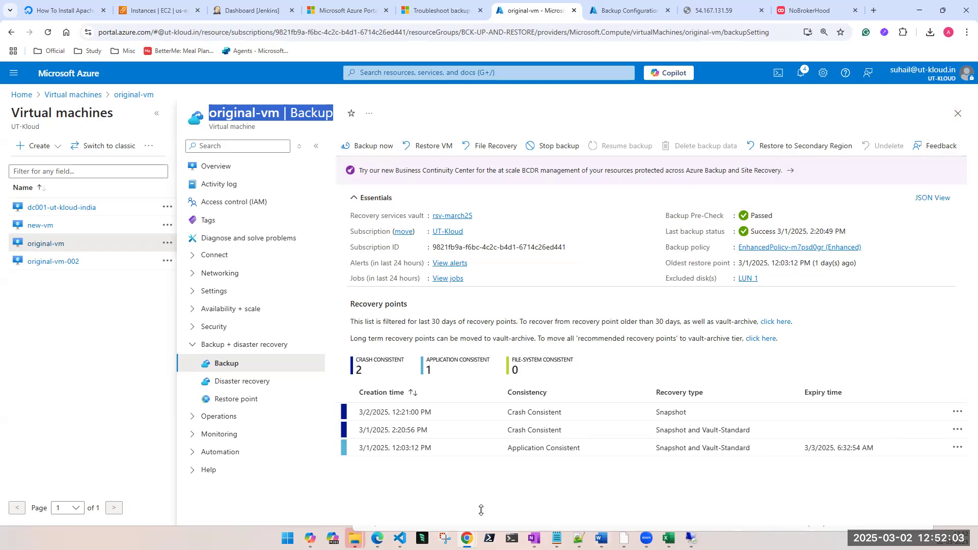
click(481, 489)
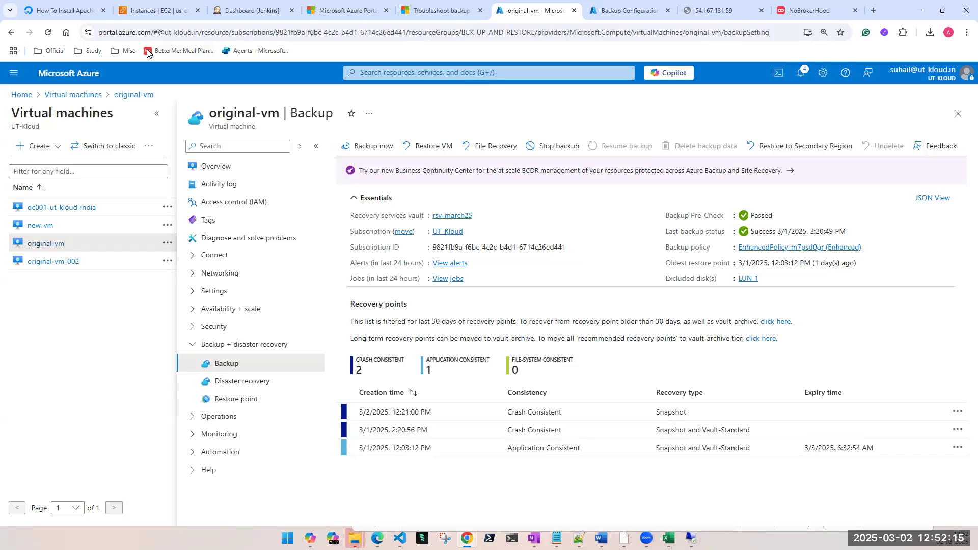
Step: View the Azure Virtual Machine backup items protected by the rsv-march25 vault in the primary region
click(460, 223)
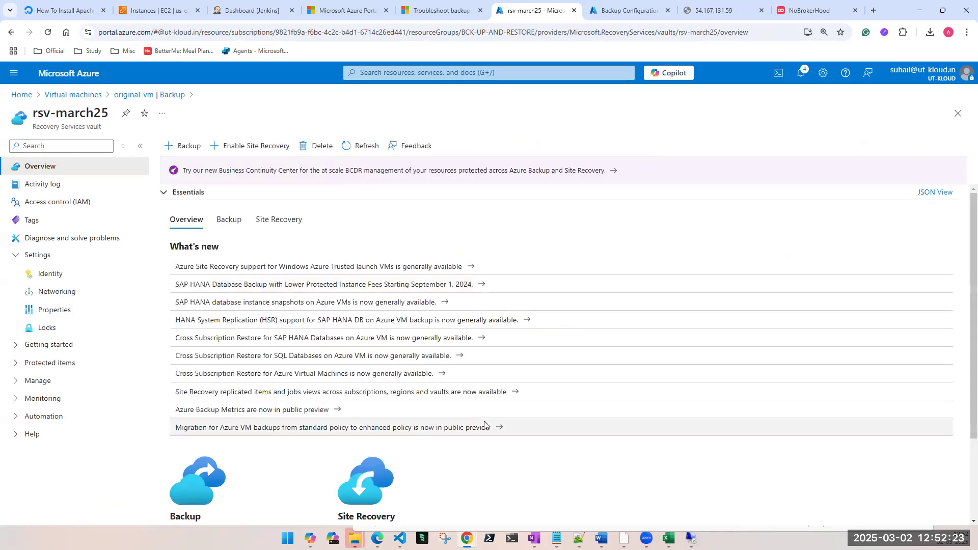
click(15, 258)
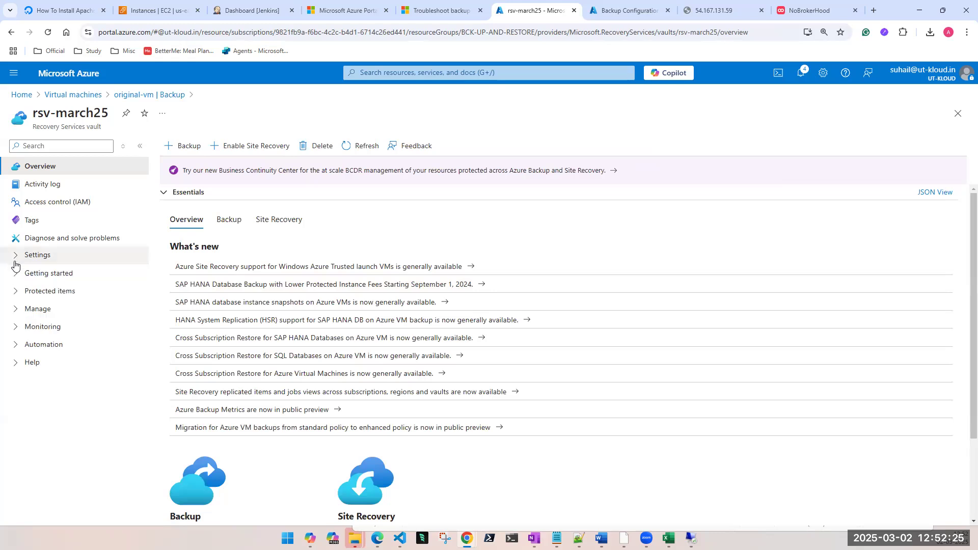
click(16, 309)
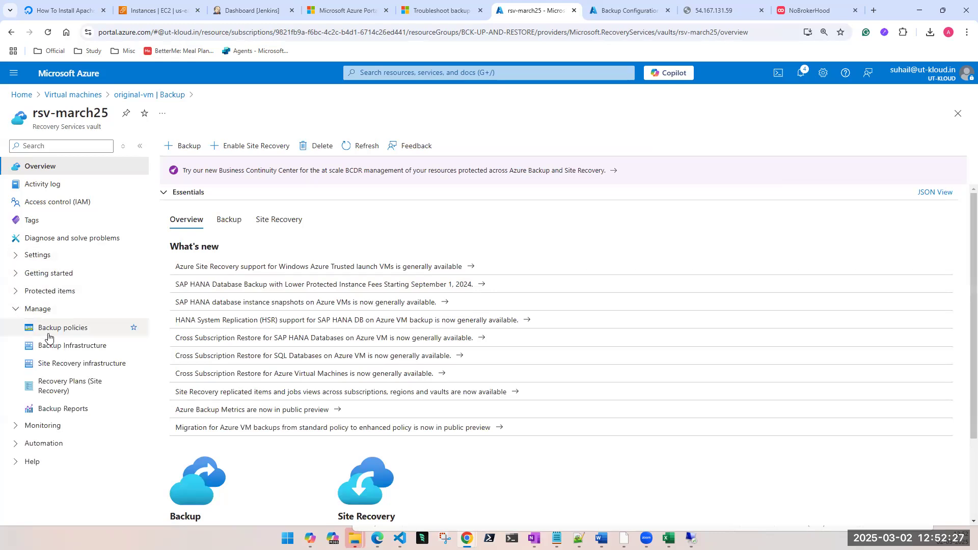
click(20, 308)
click(20, 291)
click(46, 313)
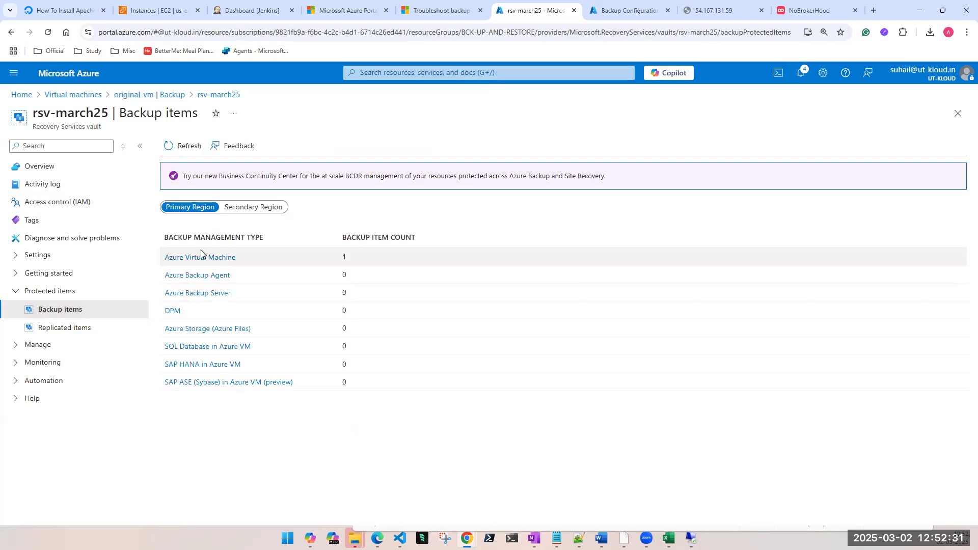
click(203, 258)
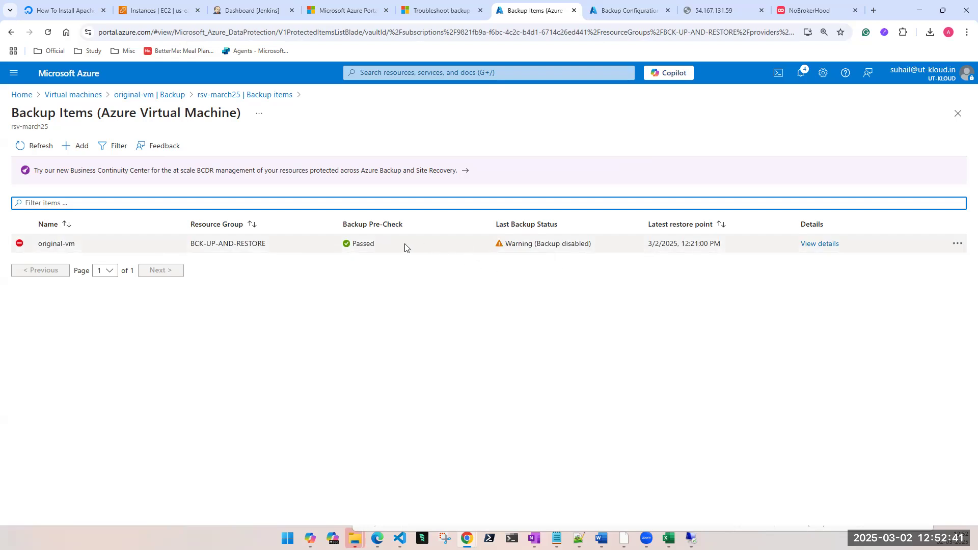
Step: Inspect the actions available for the original-vm backup item, including Undelete, without choosing one
click(958, 245)
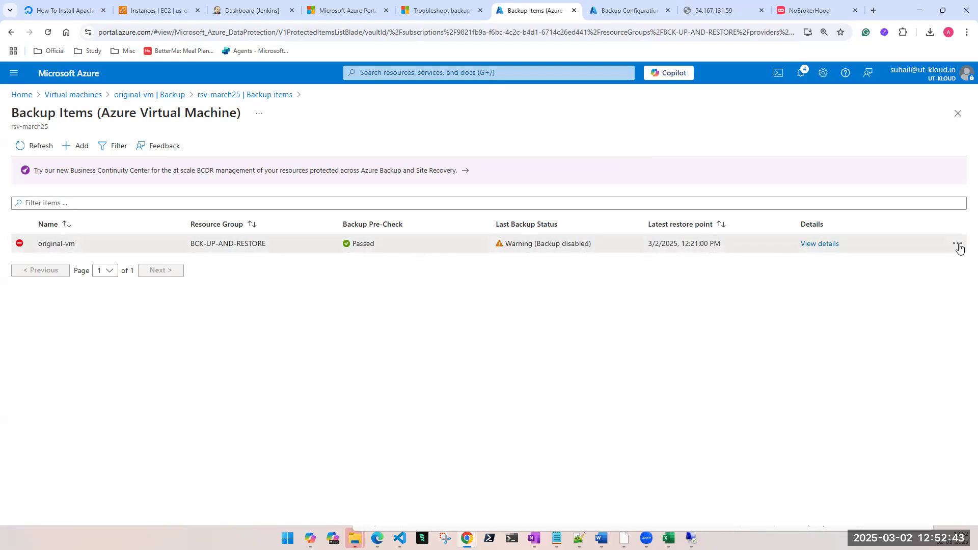
click(533, 338)
click(960, 249)
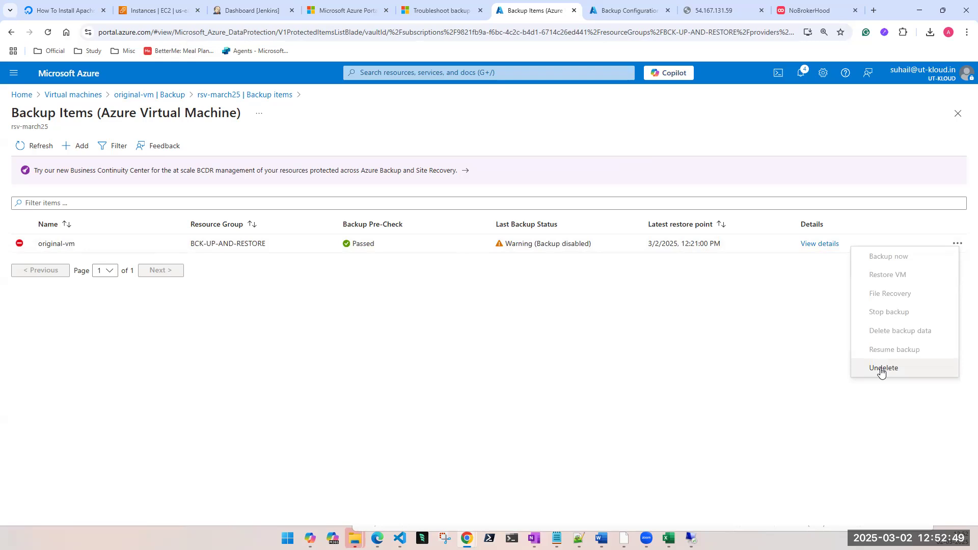
click(648, 364)
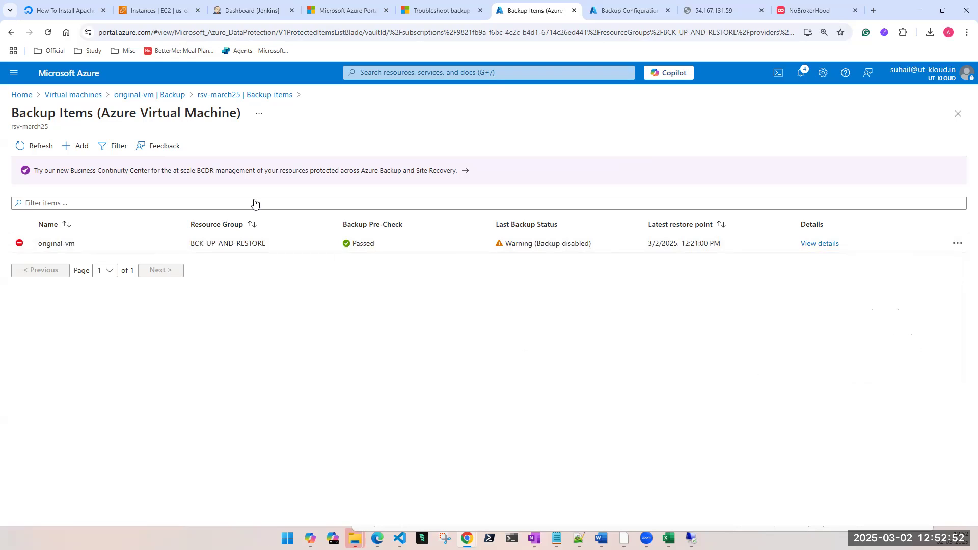
Step: Try to delete the rsv-march25 vault with the manual method, confirming the wish to permanently delete the vault
click(958, 113)
click(40, 169)
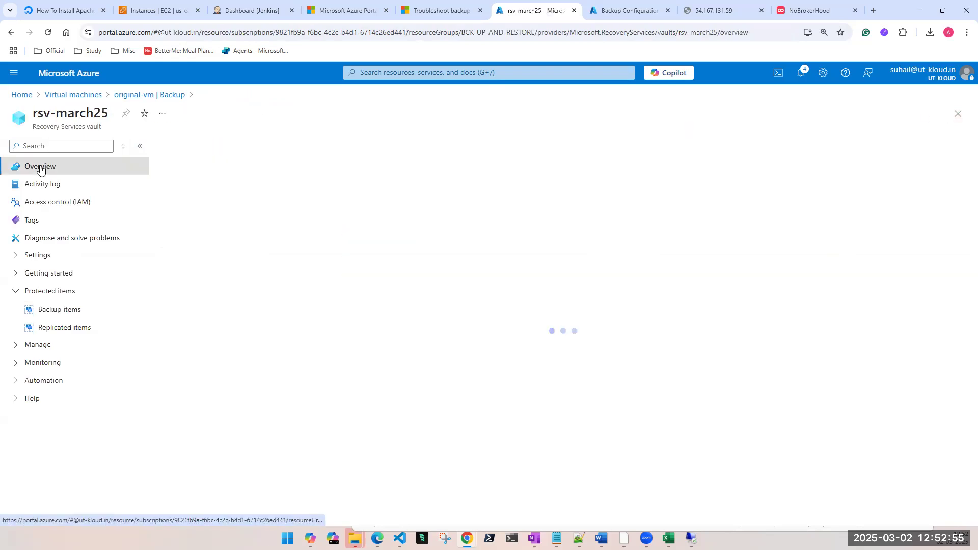
click(315, 147)
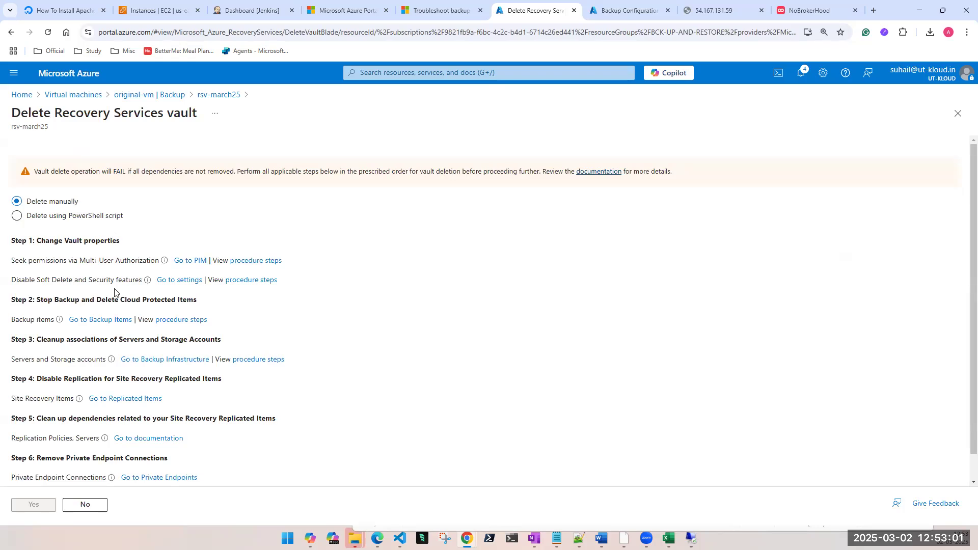
scroll(88, 370, down, 1)
click(17, 469)
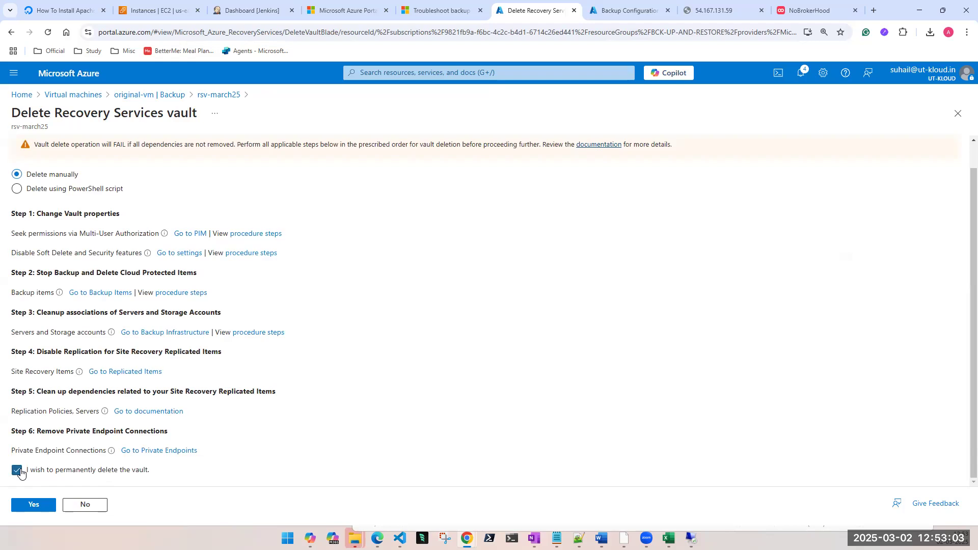
click(29, 509)
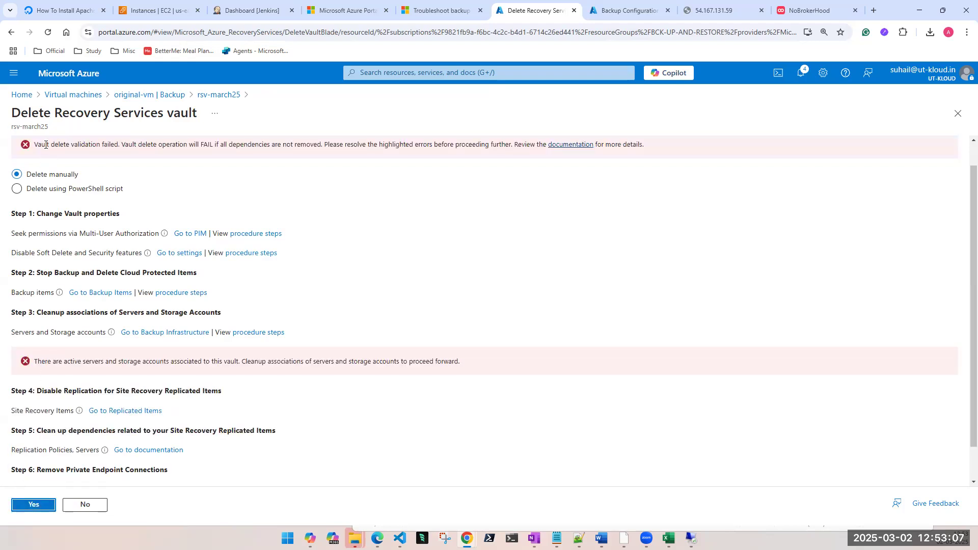
Step: Review the vault delete validation result under the servers and storage accounts cleanup step, and close the vault deletion page
drag(58, 361, 460, 369)
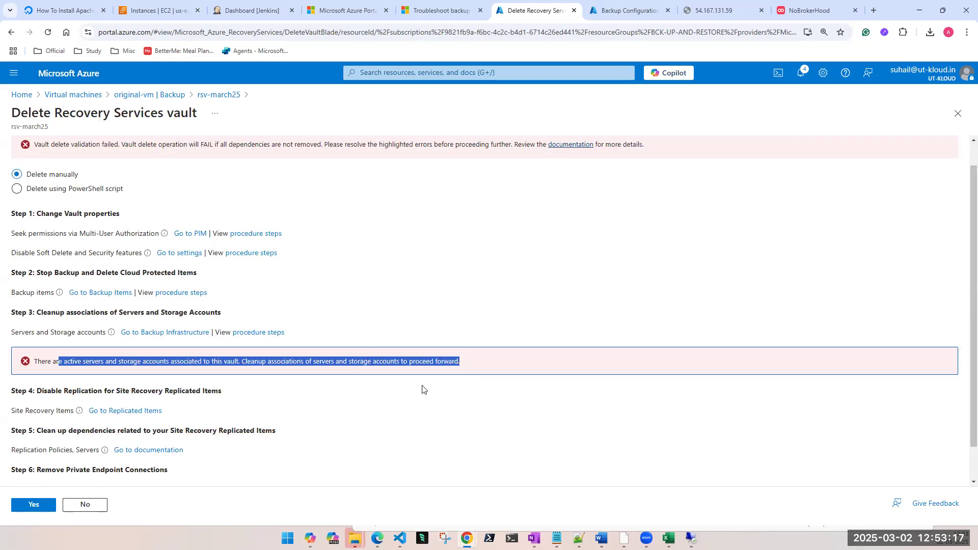
click(606, 10)
click(535, 14)
click(957, 113)
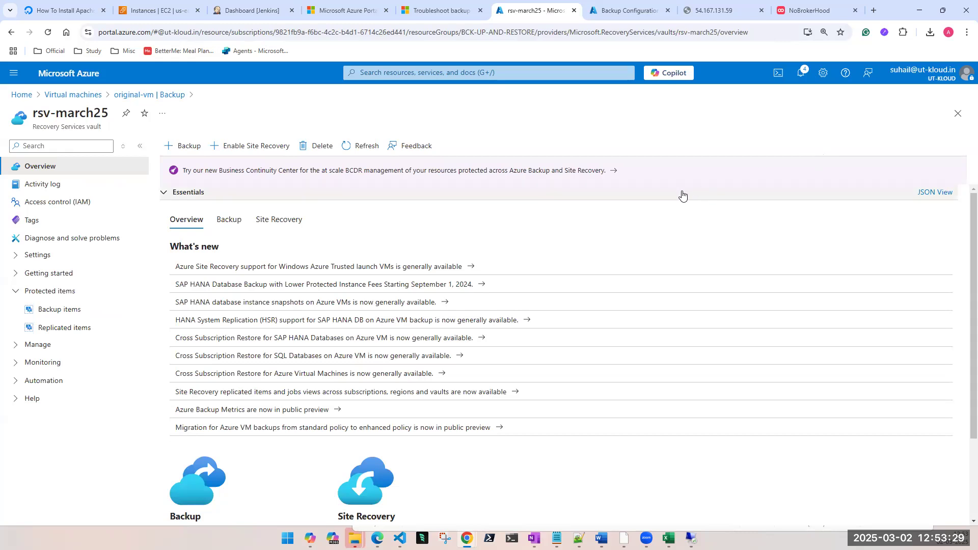
Step: View the vault's Azure Virtual Machine backup items and inspect the actions available for original-vm without choosing one
click(61, 313)
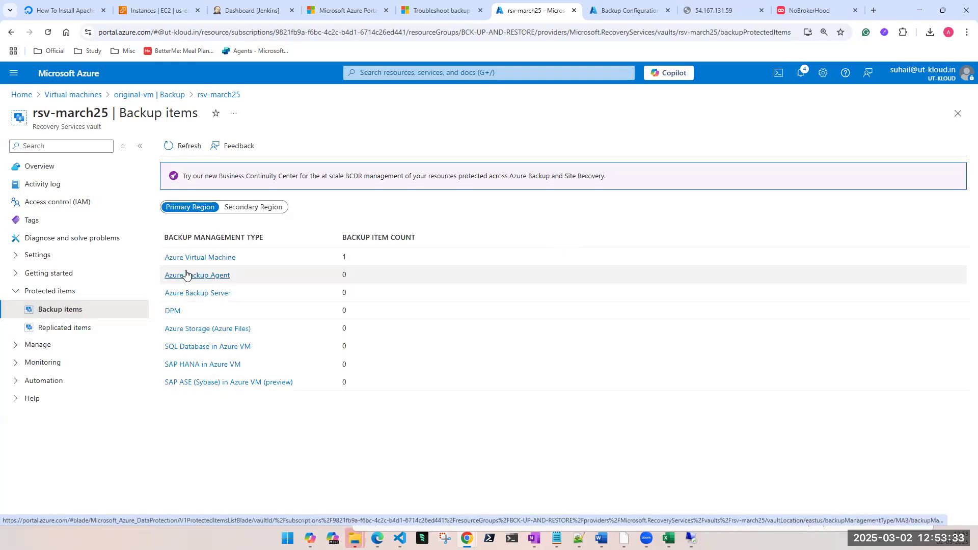
click(198, 257)
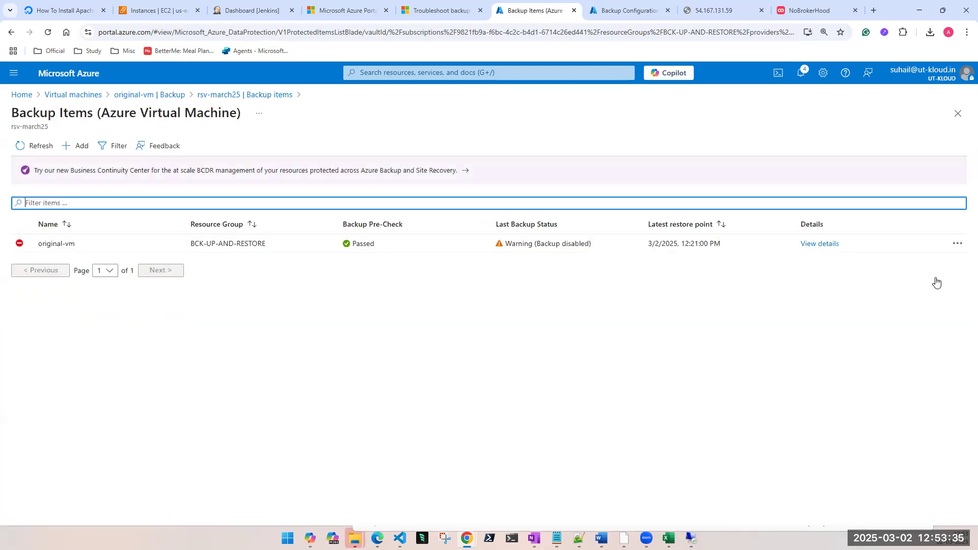
click(957, 243)
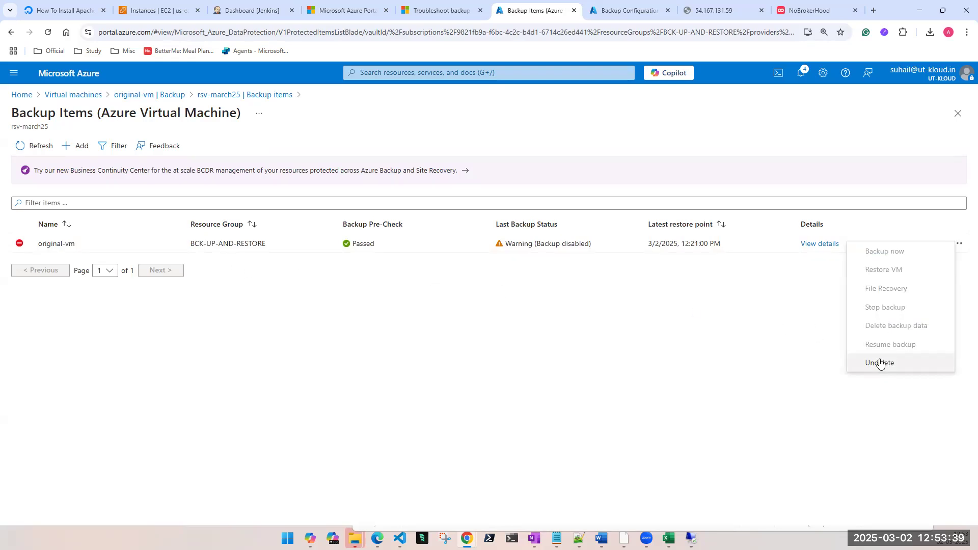
click(526, 322)
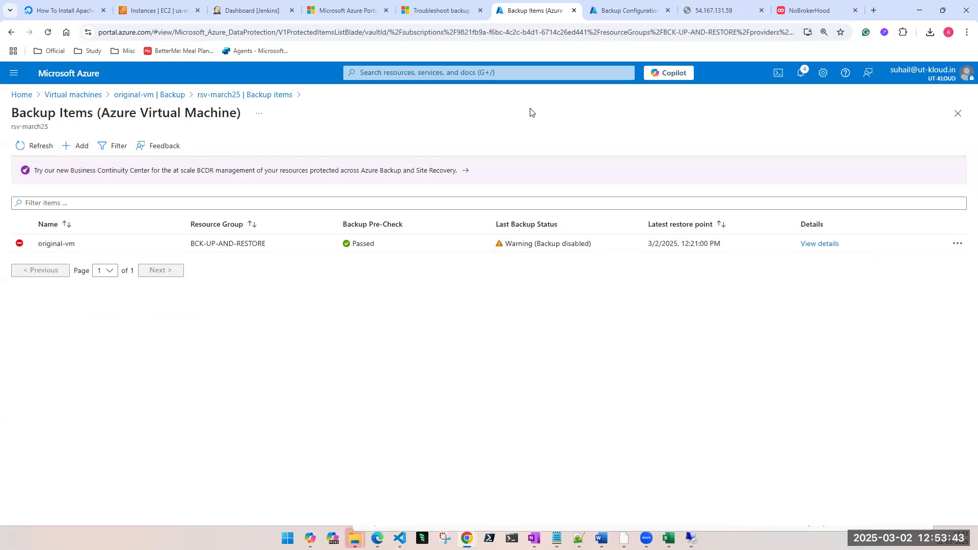
Step: Go to the Recovery Services vaults list and open the rsv-march25 vault
click(532, 73)
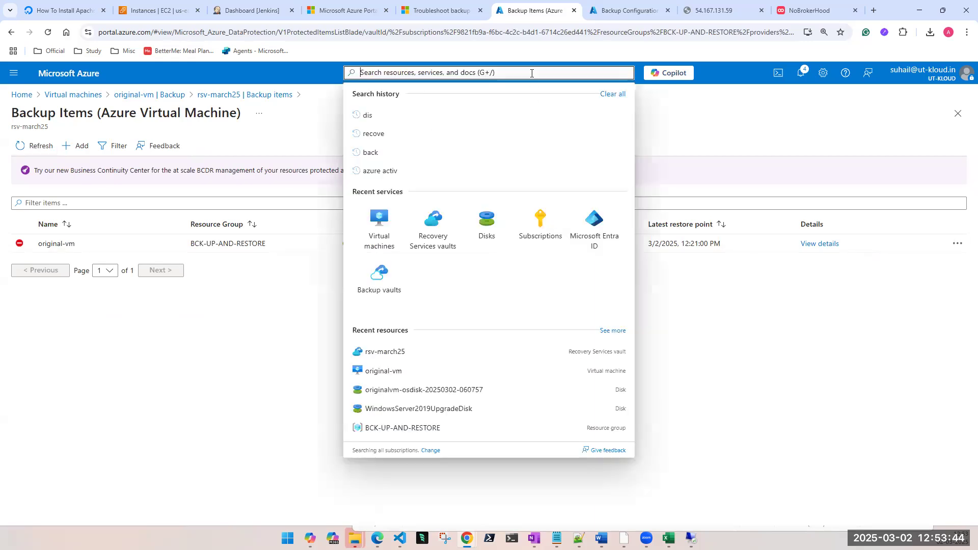
click(269, 346)
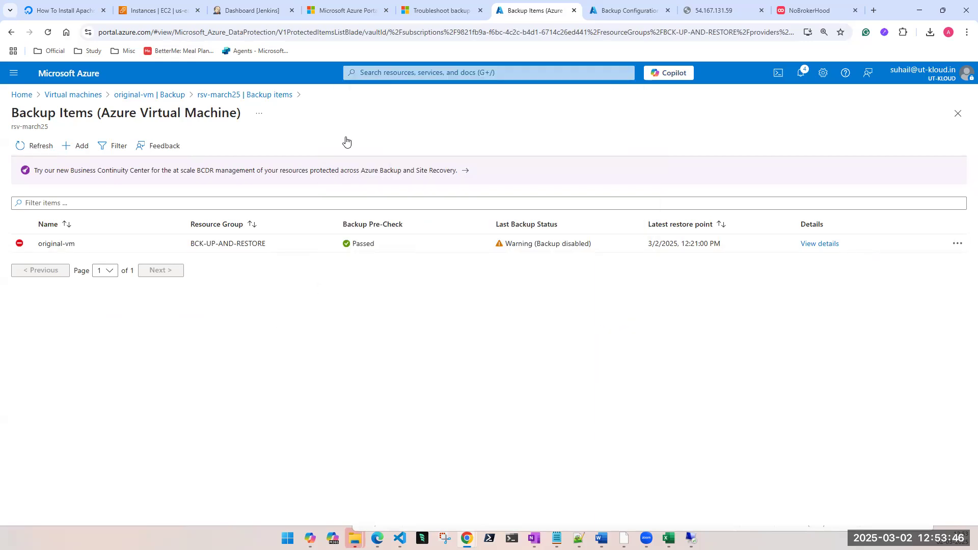
click(445, 74)
click(430, 230)
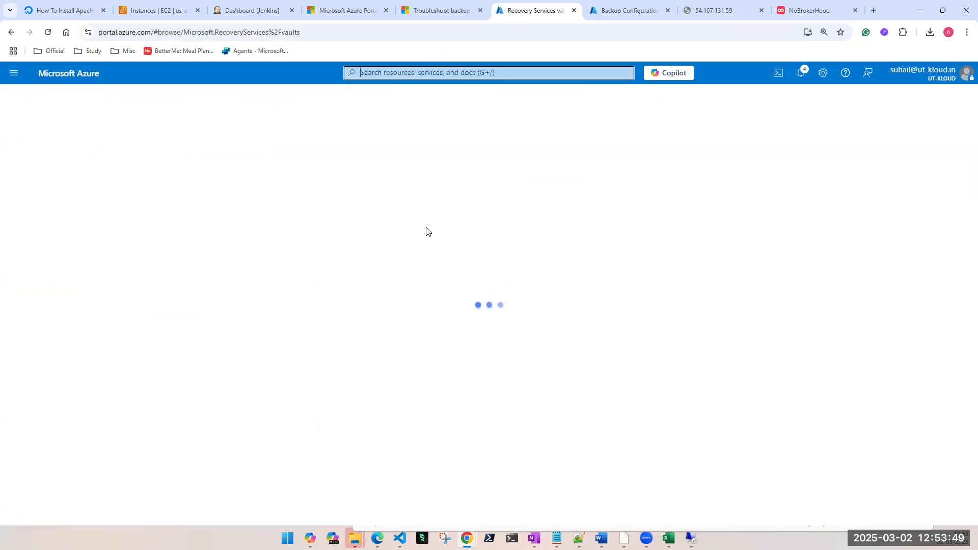
click(64, 254)
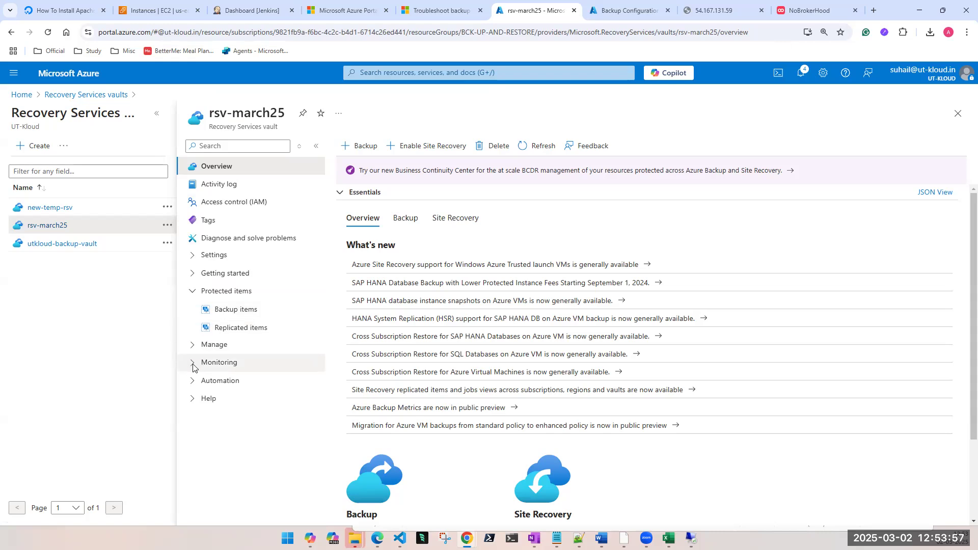
Step: Disable soft delete for both cloud and hybrid workloads in the rsv-march25 vault's properties, apply the update and close the vault
click(207, 255)
click(240, 311)
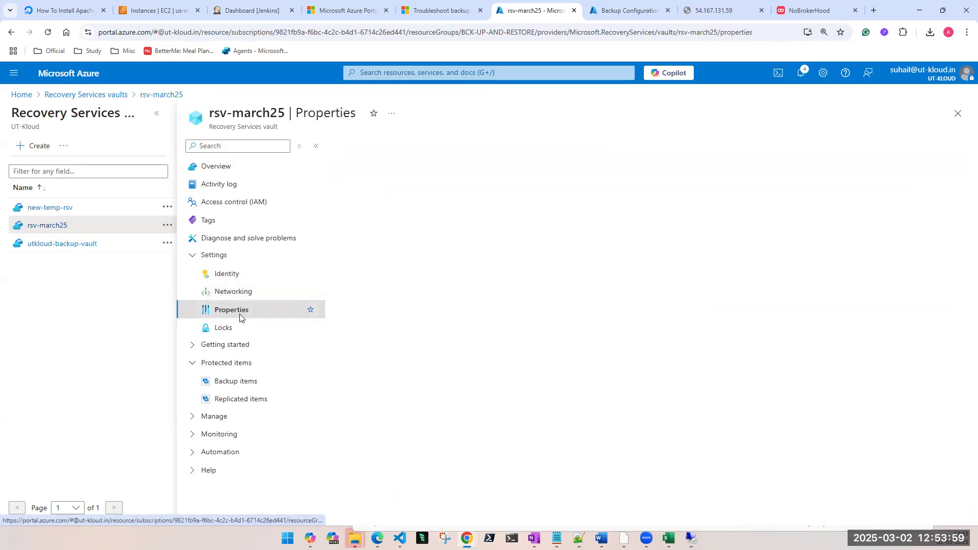
scroll(406, 397, down, 5)
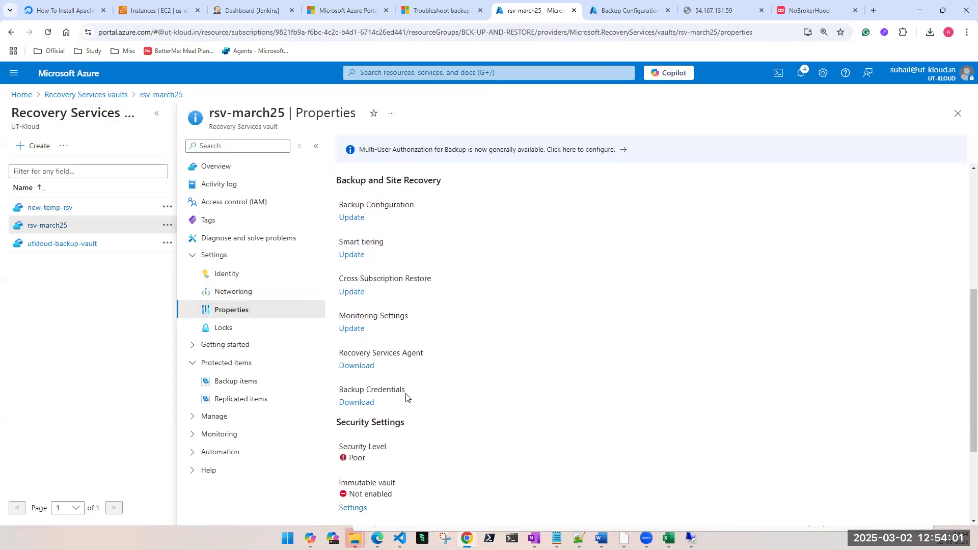
scroll(406, 396, down, 3)
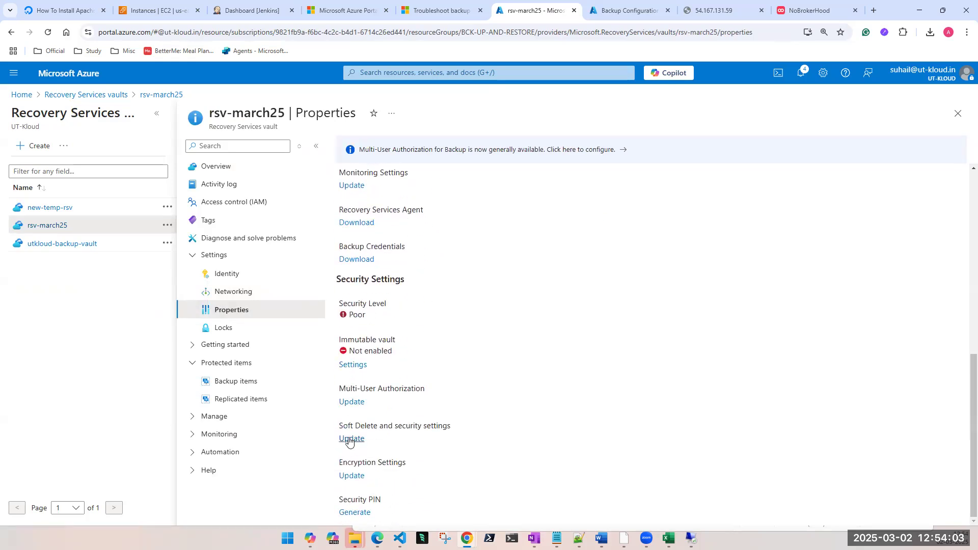
click(350, 440)
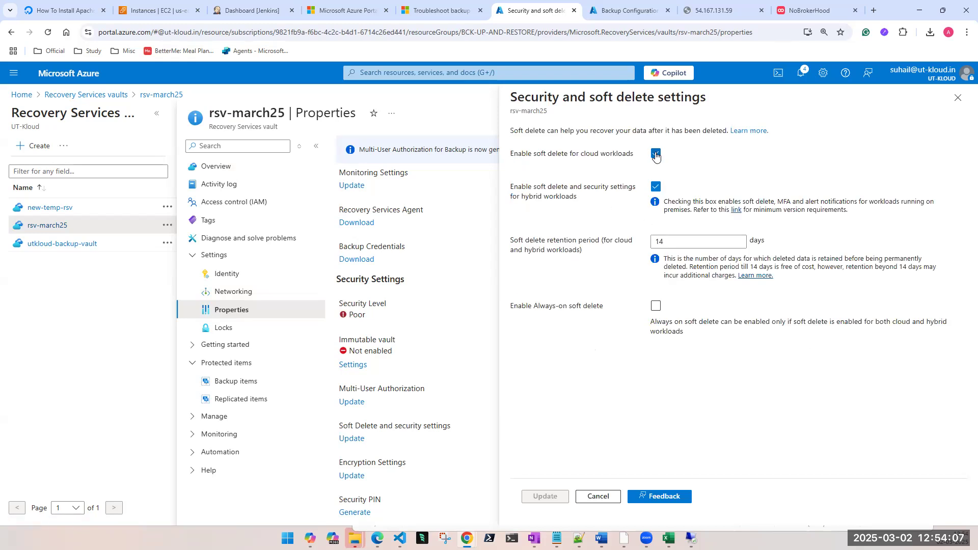
click(656, 154)
click(656, 187)
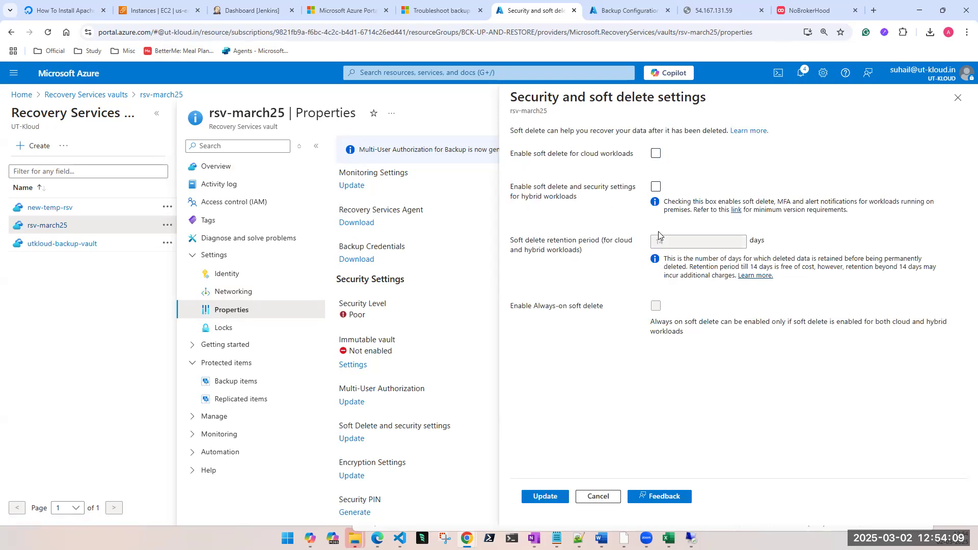
click(556, 502)
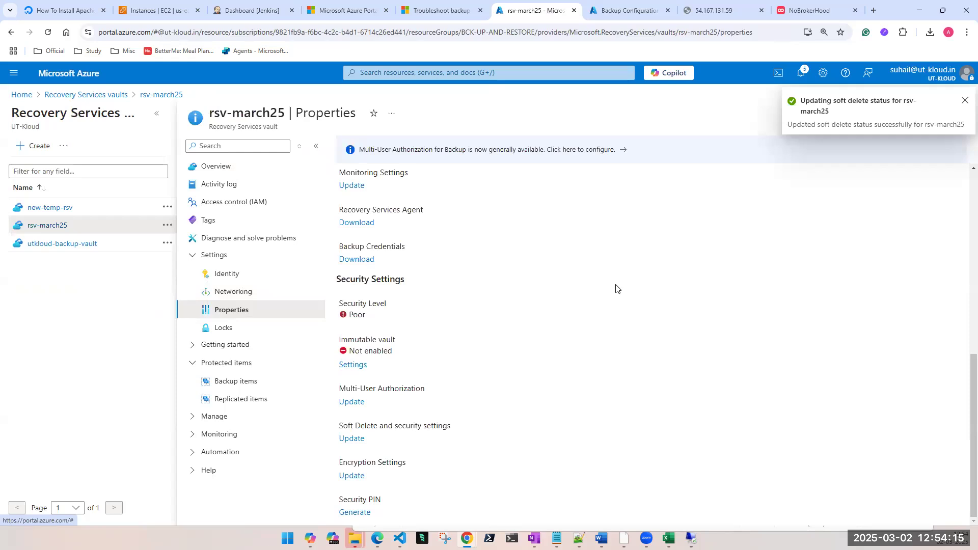
click(965, 106)
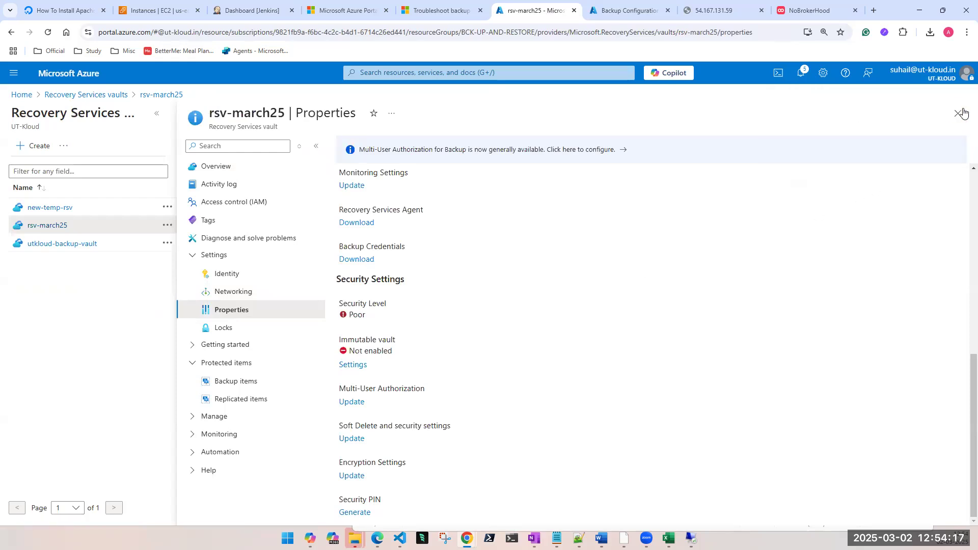
click(958, 113)
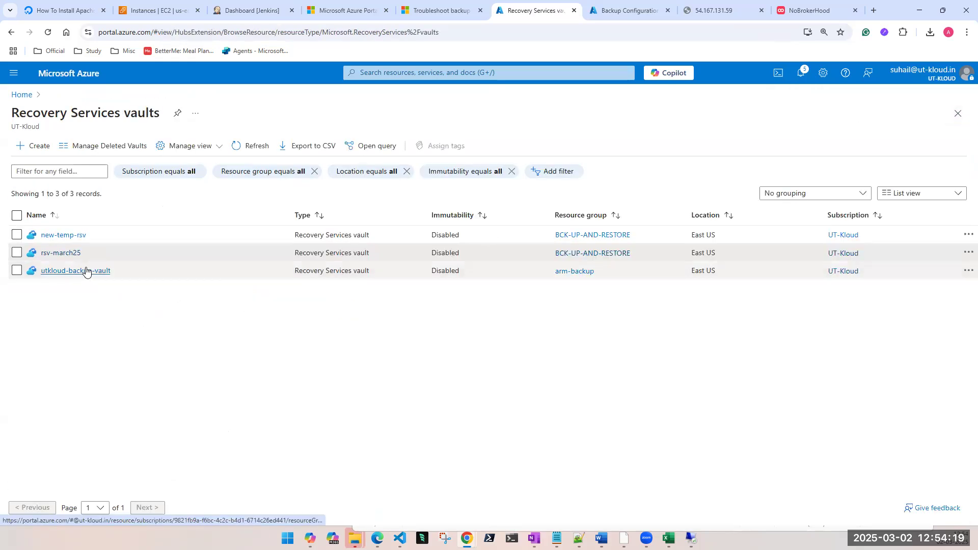
Step: Reopen the rsv-march25 vault and view its Azure Virtual Machine backup items in the primary region
click(71, 254)
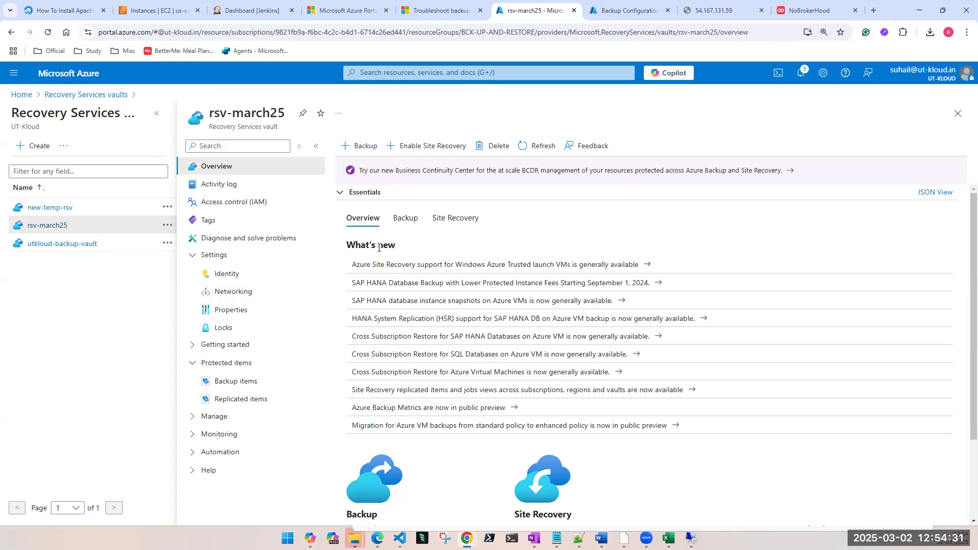
click(225, 382)
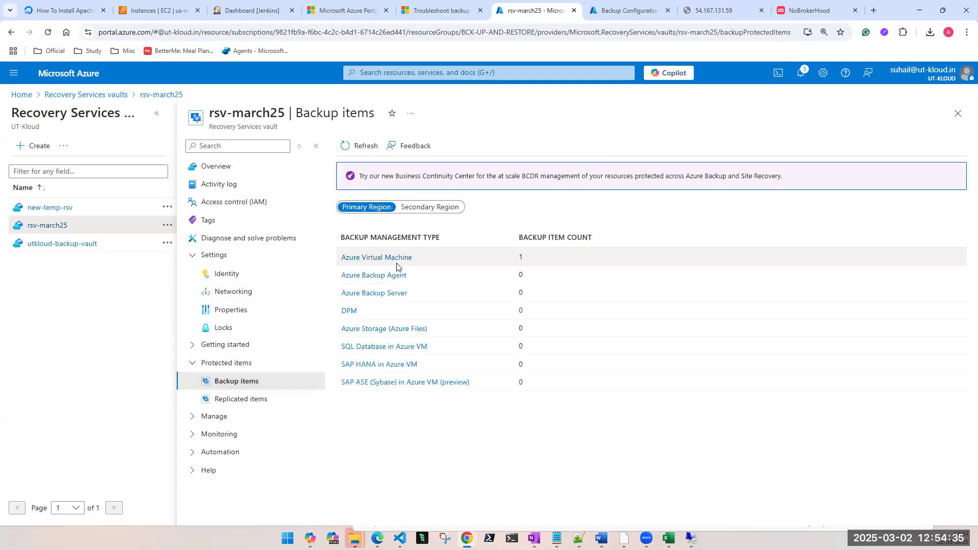
click(380, 259)
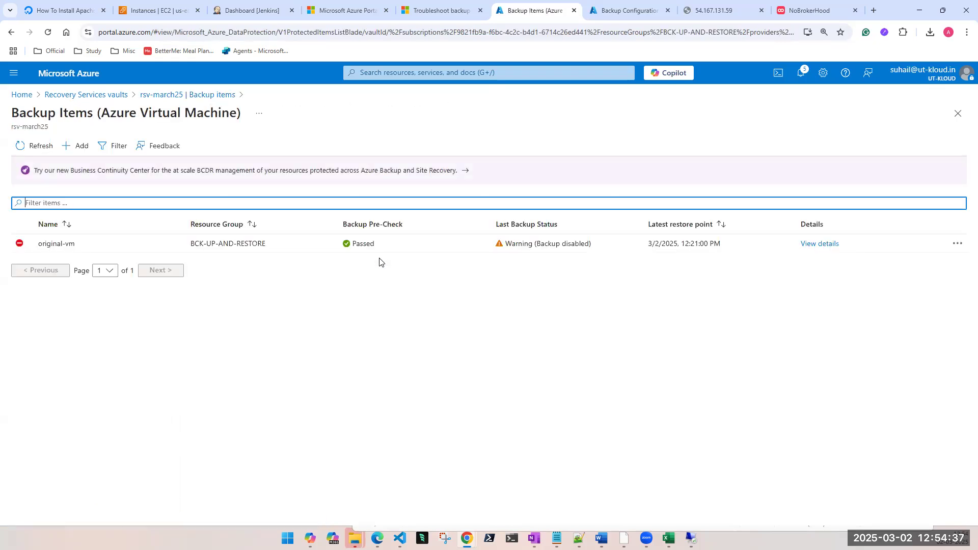
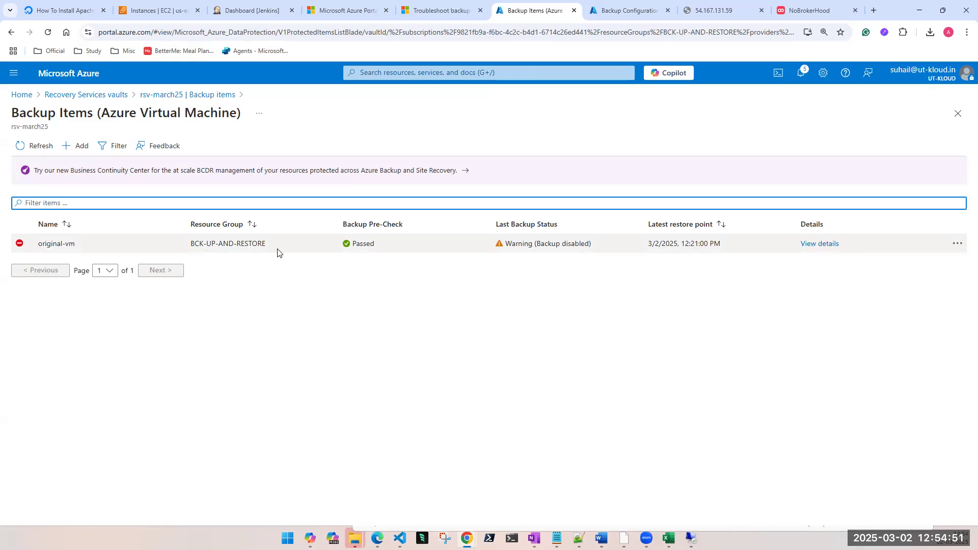
Step: Undelete the original-vm backup item and refresh the Azure Virtual Machine backup items list
click(958, 243)
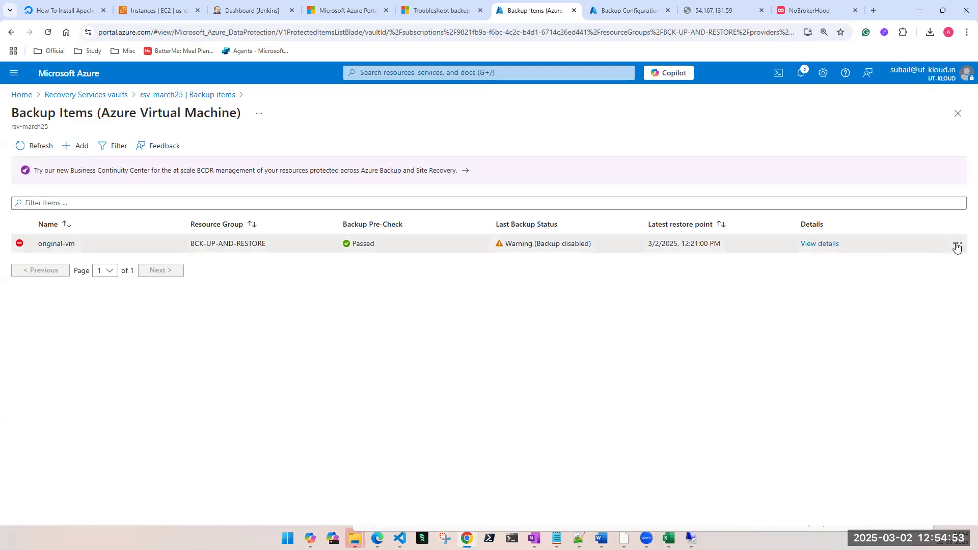
click(882, 365)
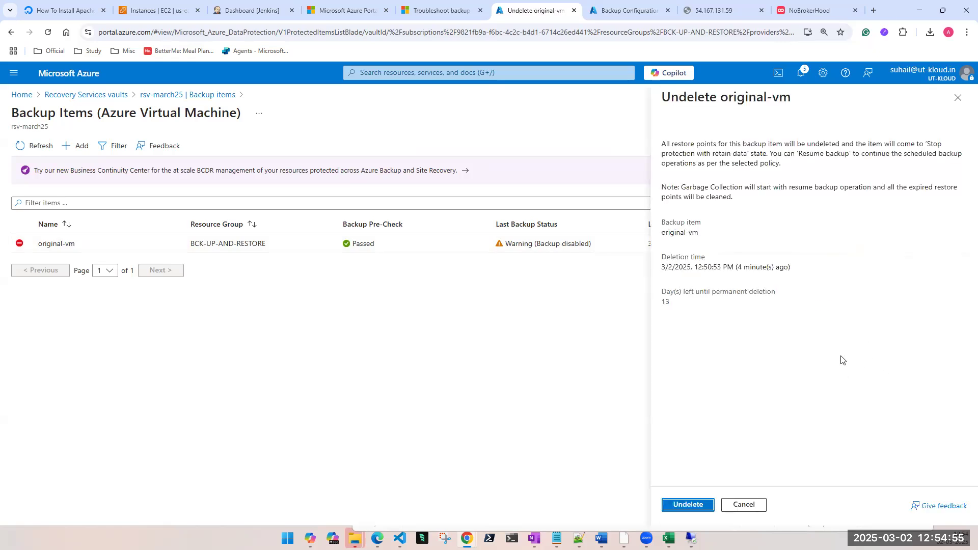
click(687, 504)
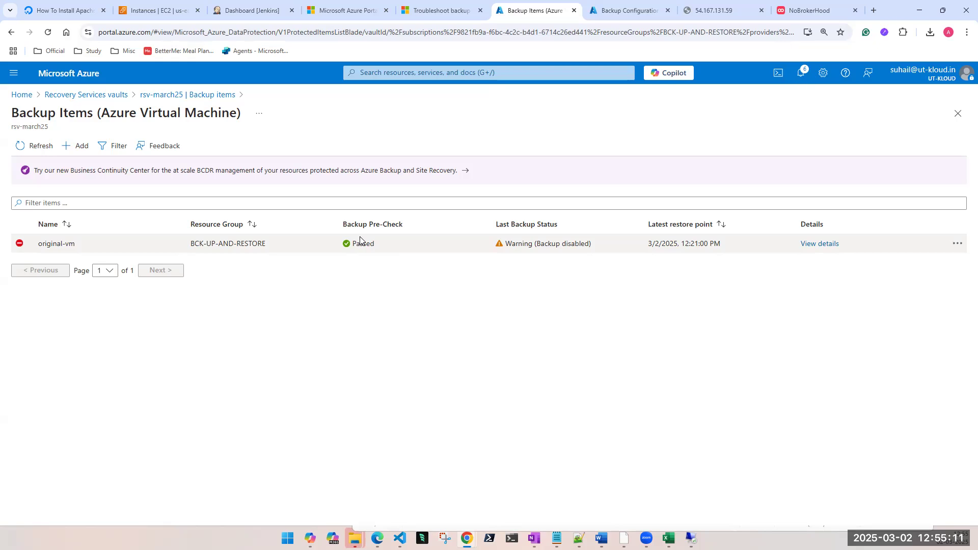
click(21, 147)
drag(40, 244, 109, 243)
click(712, 376)
Step: Delete the backup data of original-vm, confirming the item name original-vm and giving Compliance as the reason
click(957, 244)
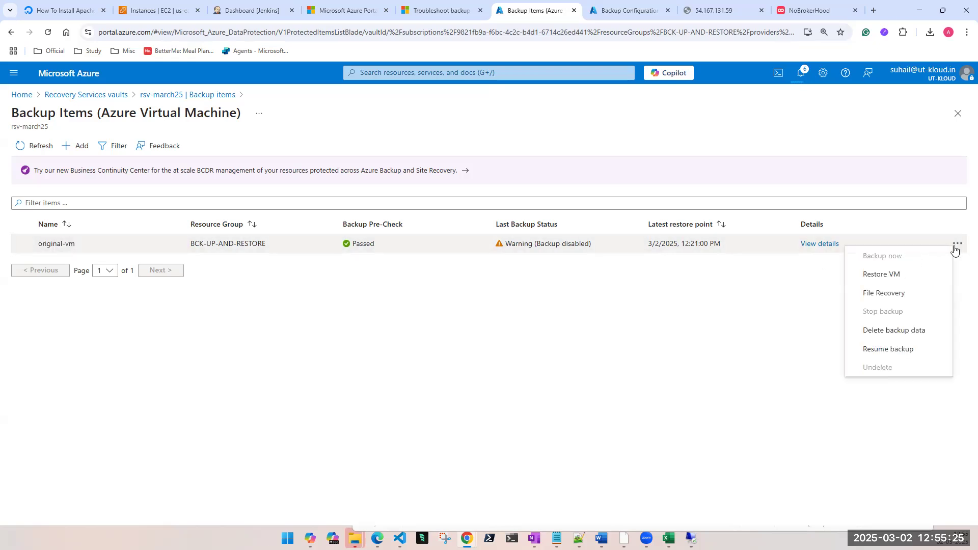
click(903, 336)
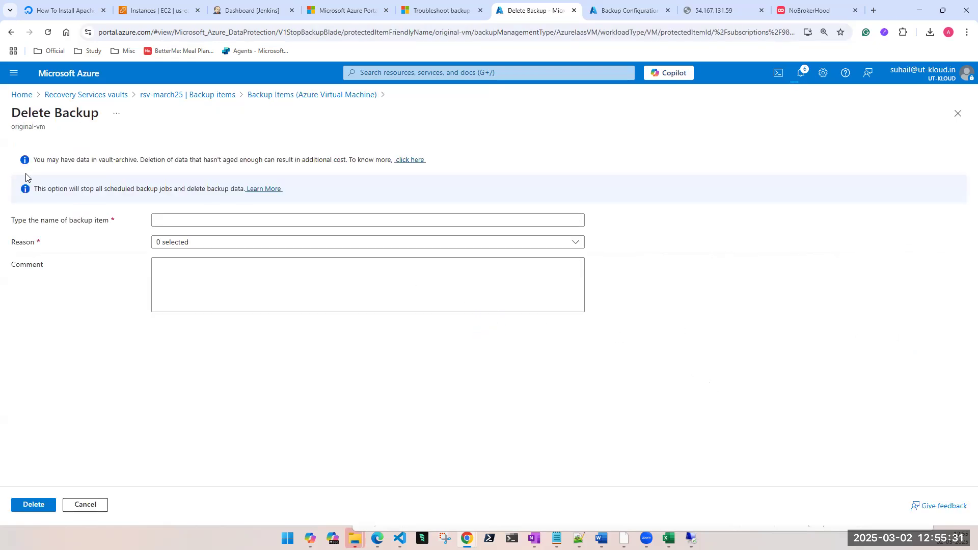
drag(10, 127, 46, 128)
key(ctrl+c)
click(237, 218)
key(ctrl+v)
click(175, 242)
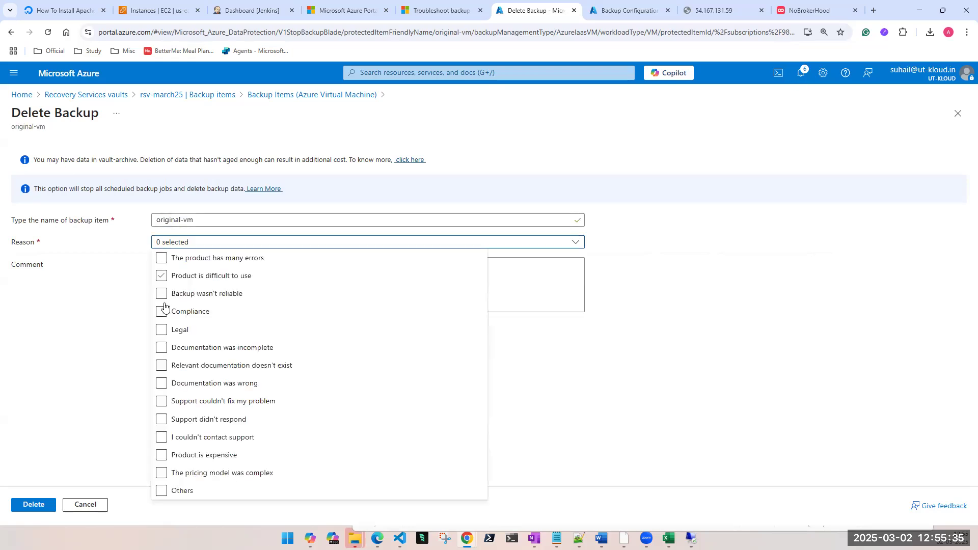
click(163, 310)
click(138, 322)
click(205, 282)
click(26, 510)
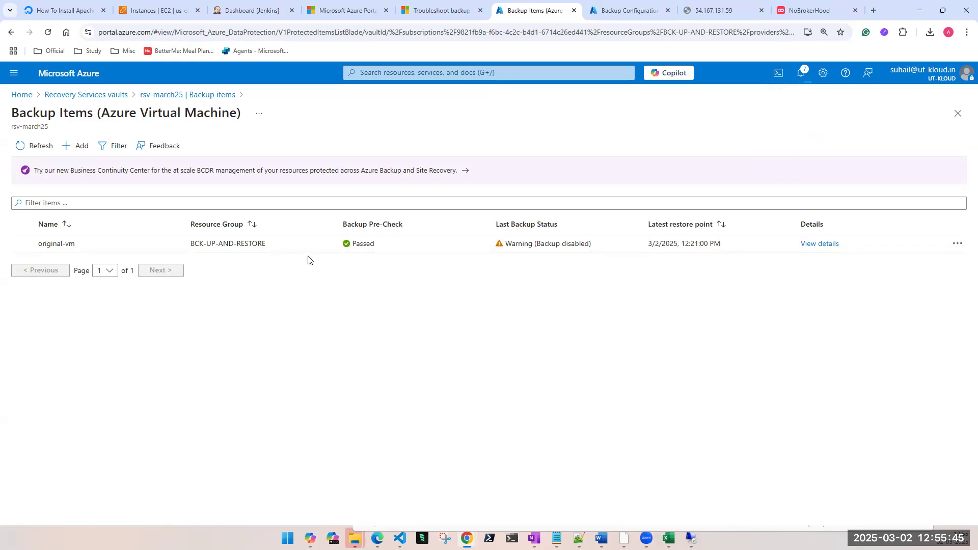
Step: Refresh the backup items list repeatedly and check which actions are available for original-vm after the deletion request
click(958, 244)
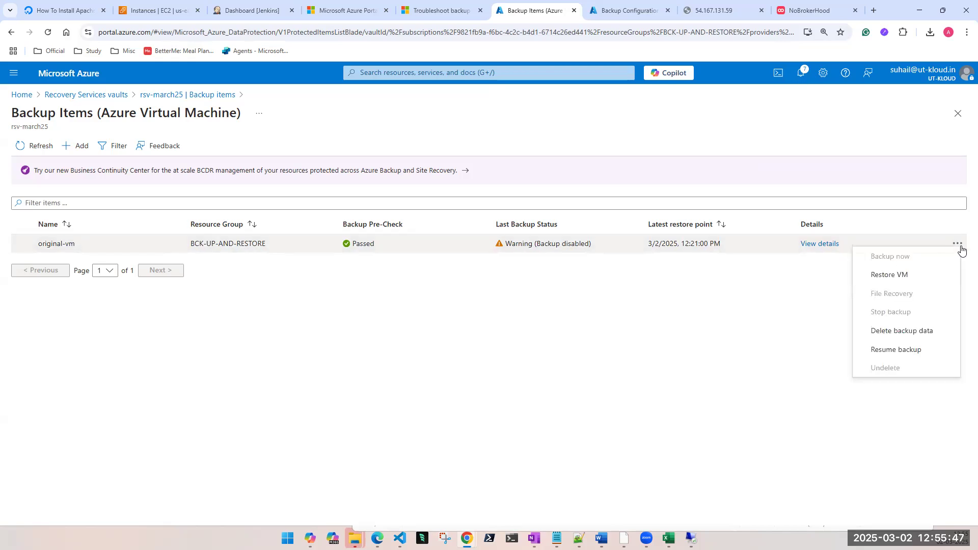
click(36, 147)
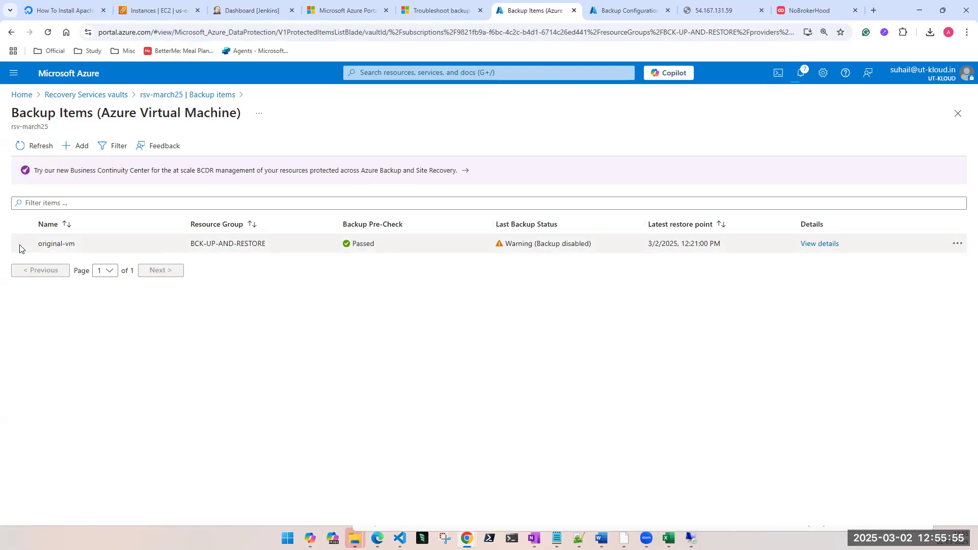
click(957, 243)
click(883, 368)
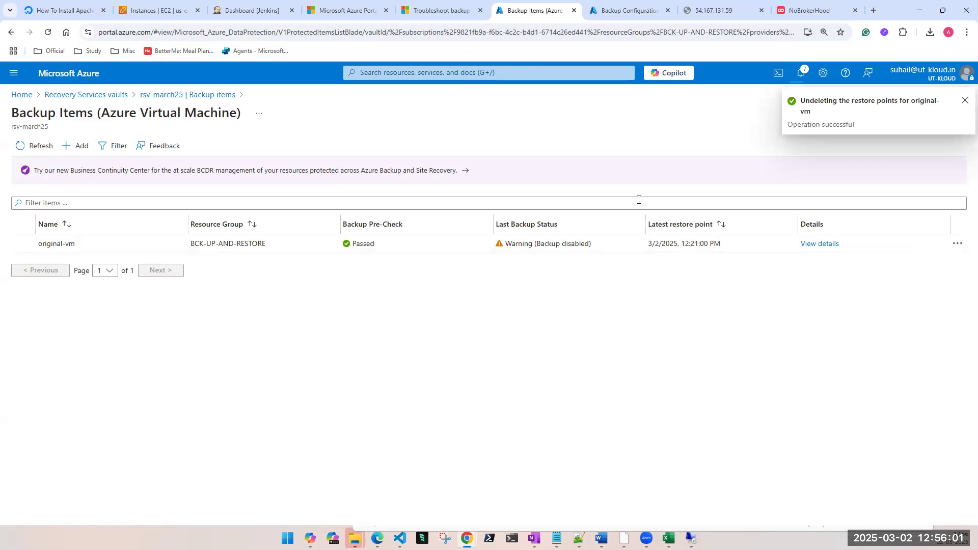
click(23, 148)
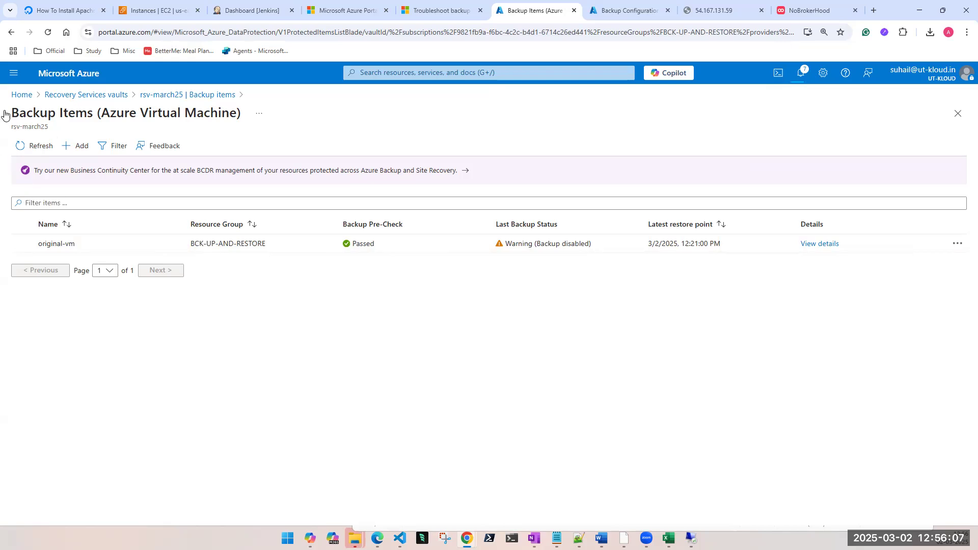
click(25, 146)
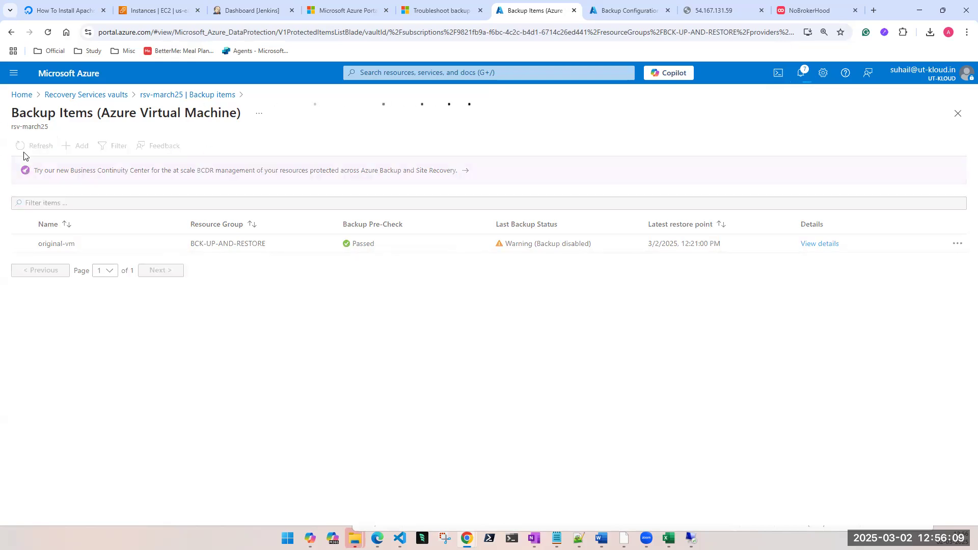
click(46, 148)
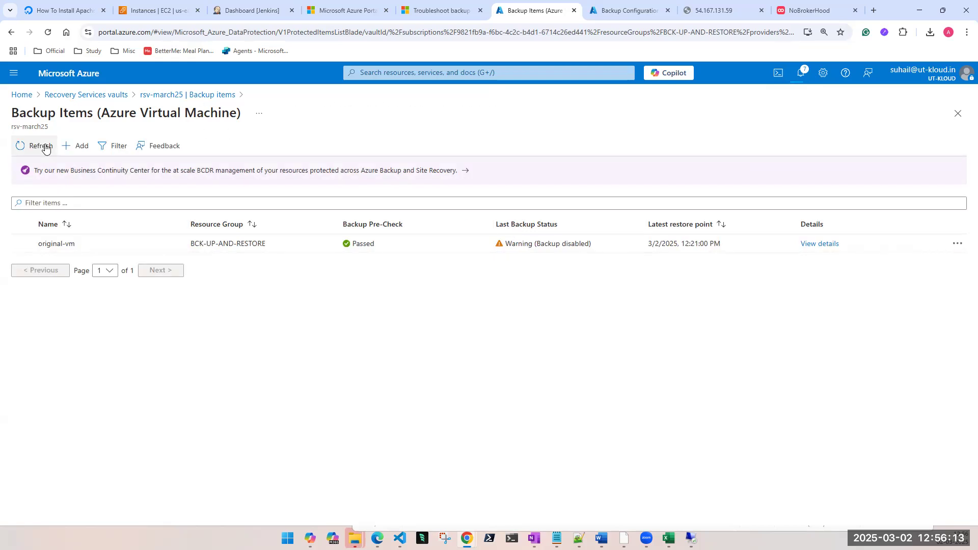
click(46, 148)
click(45, 148)
click(46, 148)
click(45, 148)
click(45, 148)
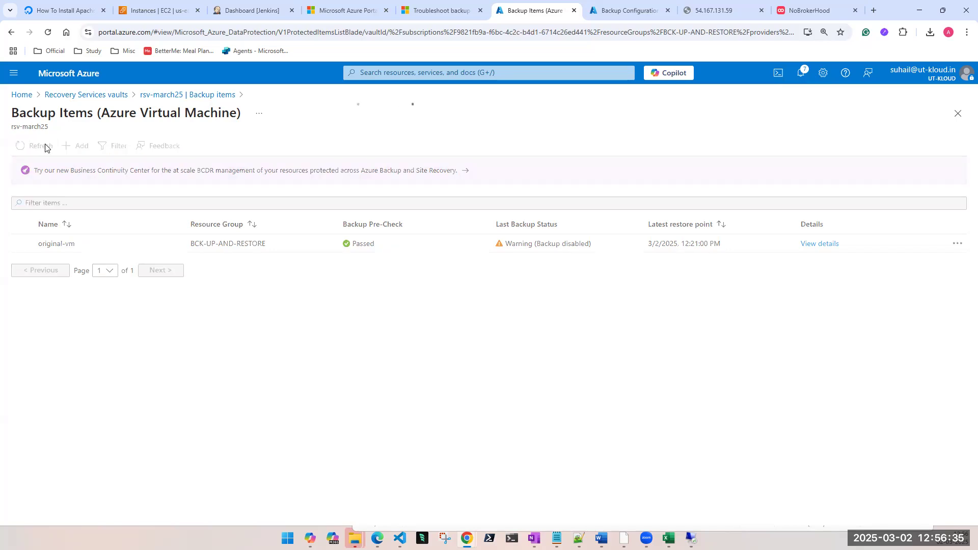
click(960, 247)
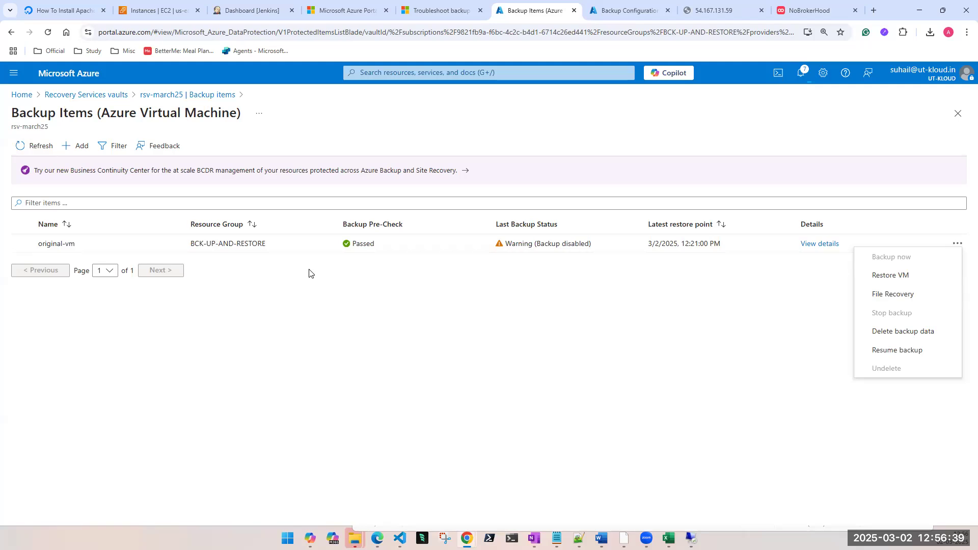
Step: Open the rsv-march25 vault from the Recovery Services vaults list and view its backup items by management type
click(516, 74)
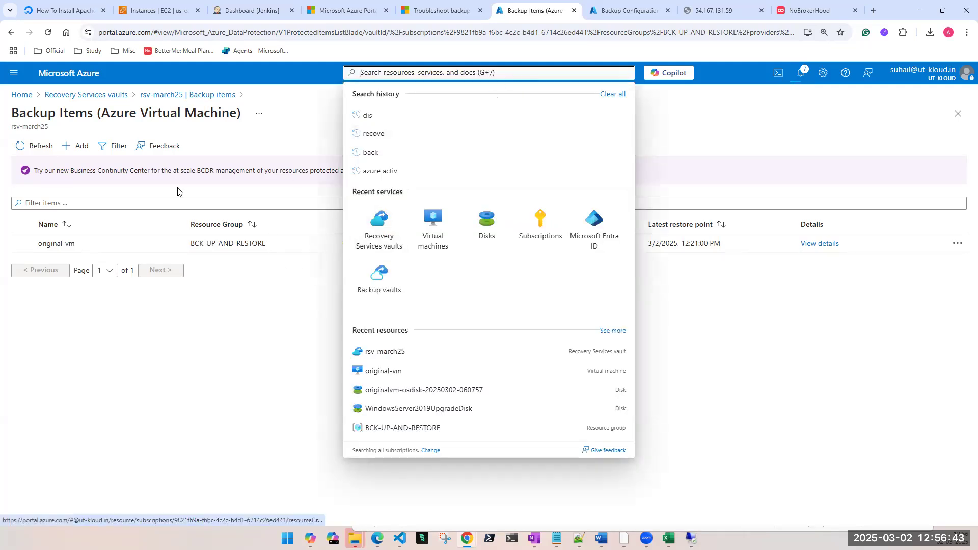
click(377, 241)
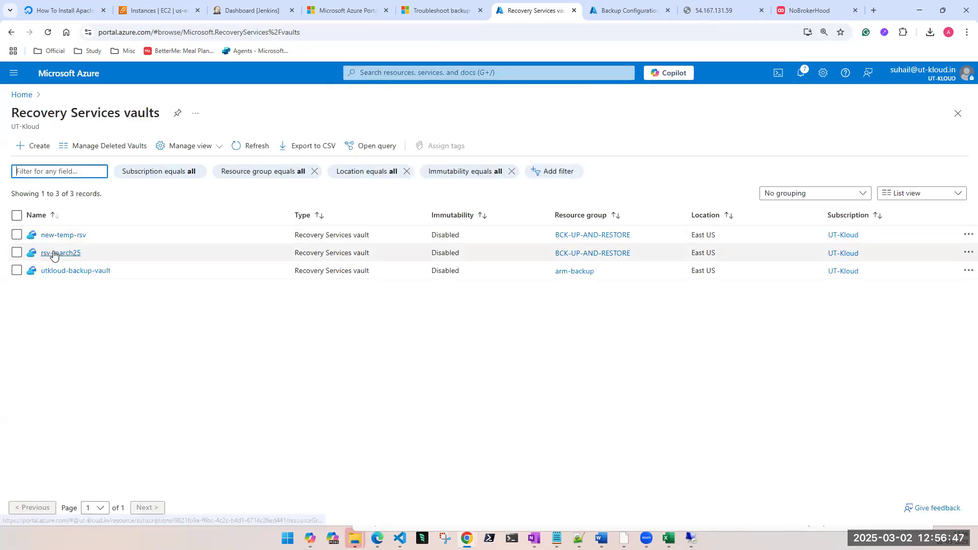
click(54, 254)
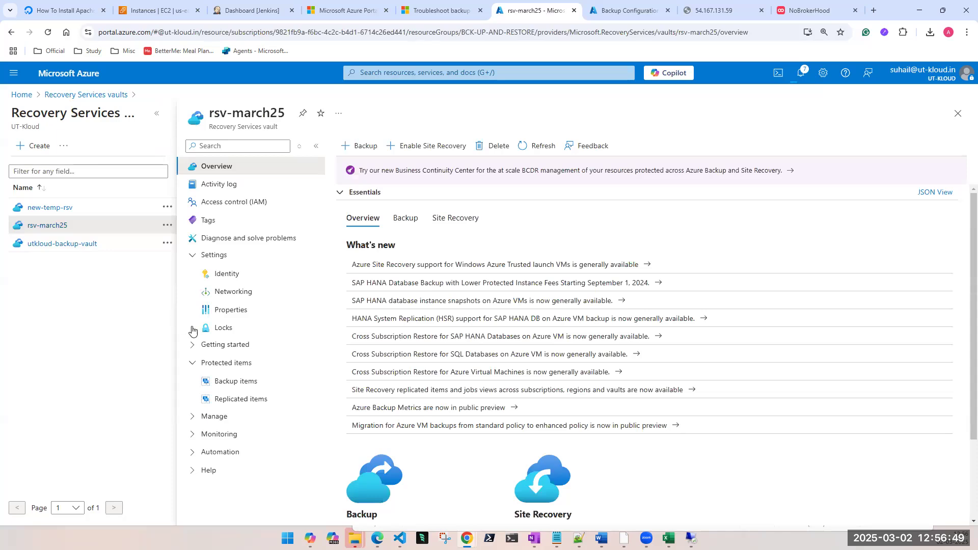
click(192, 349)
click(193, 347)
click(194, 256)
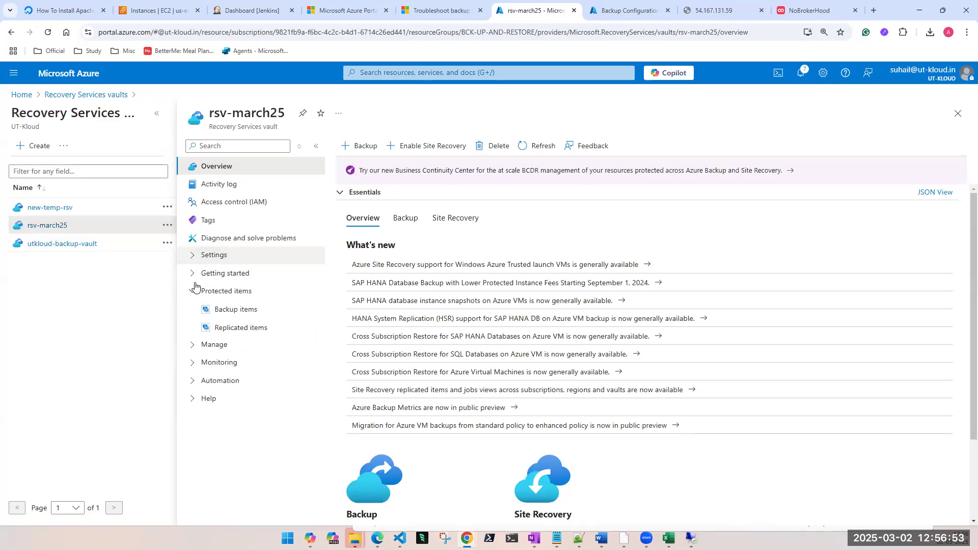
click(194, 345)
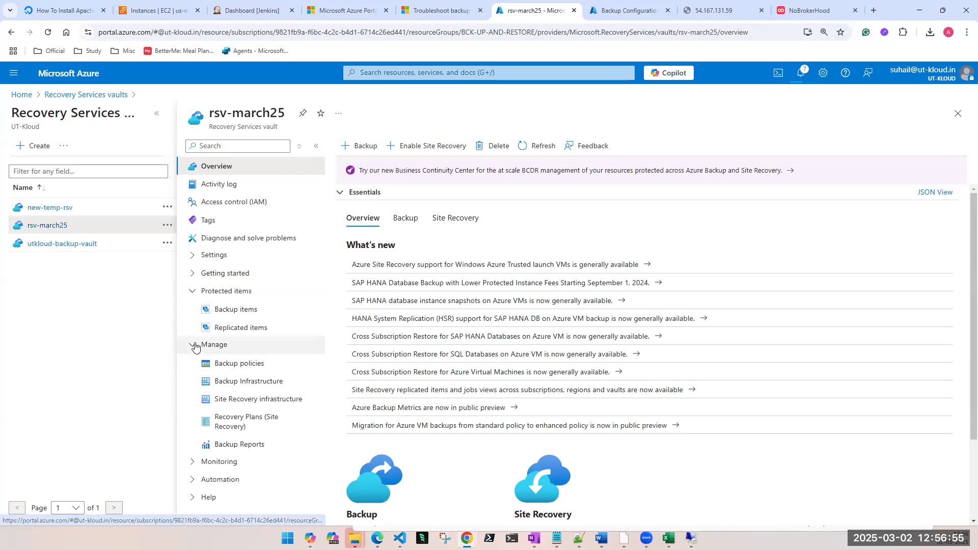
click(224, 311)
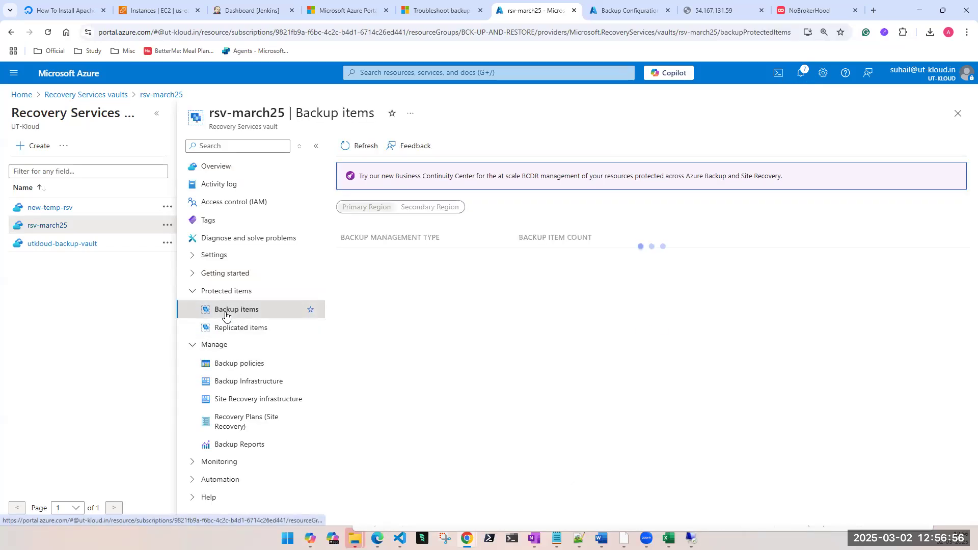
click(157, 114)
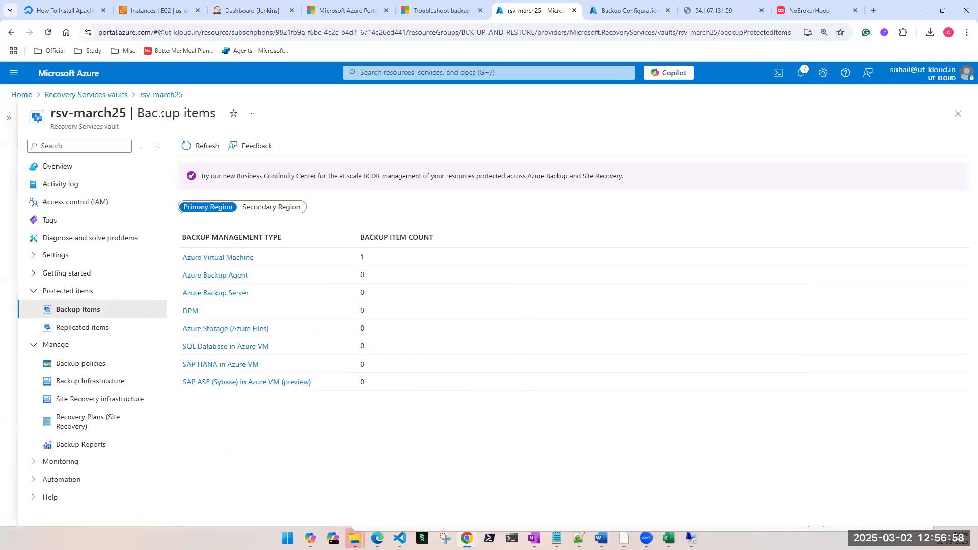
Step: Look through the rsv-march25 vault's overview and its Backup page for Azure virtual machine workloads
click(70, 173)
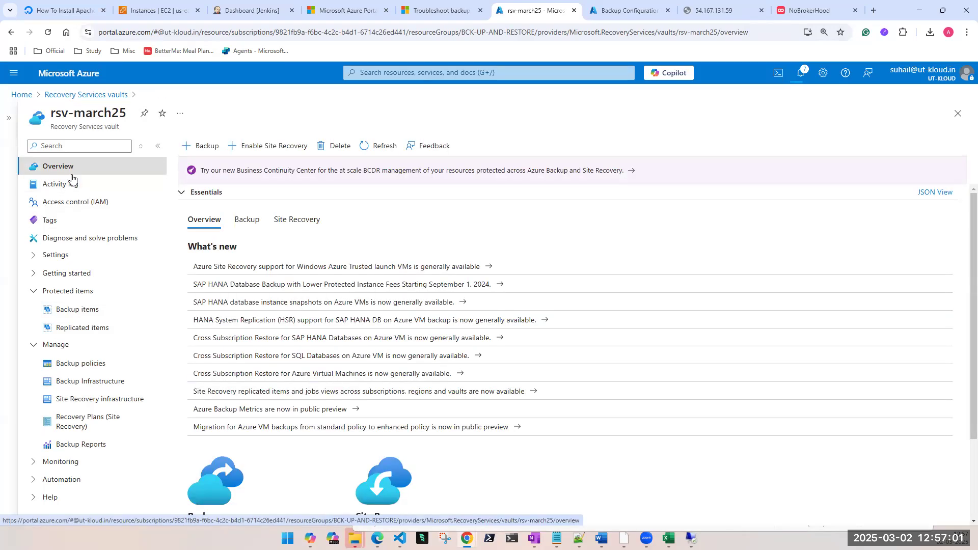
scroll(96, 245, down, 2)
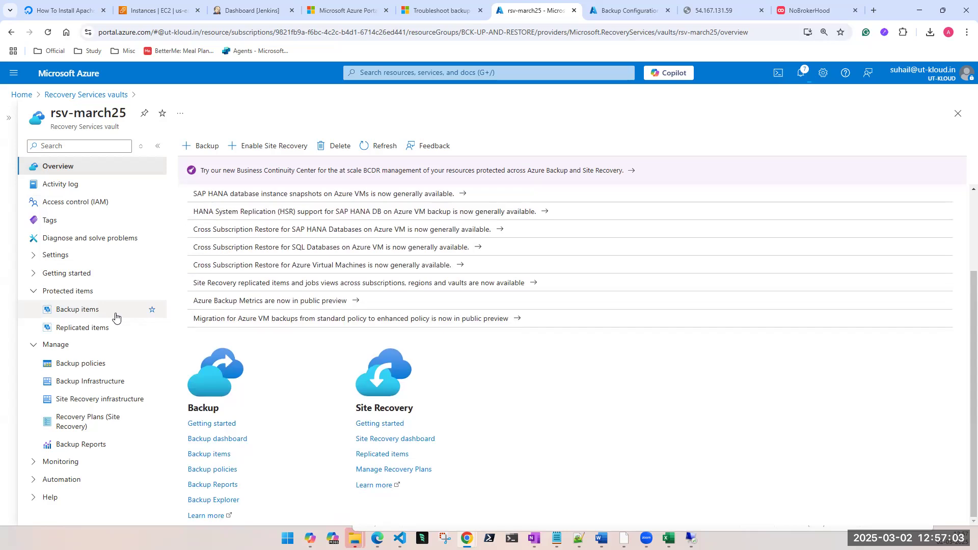
click(33, 274)
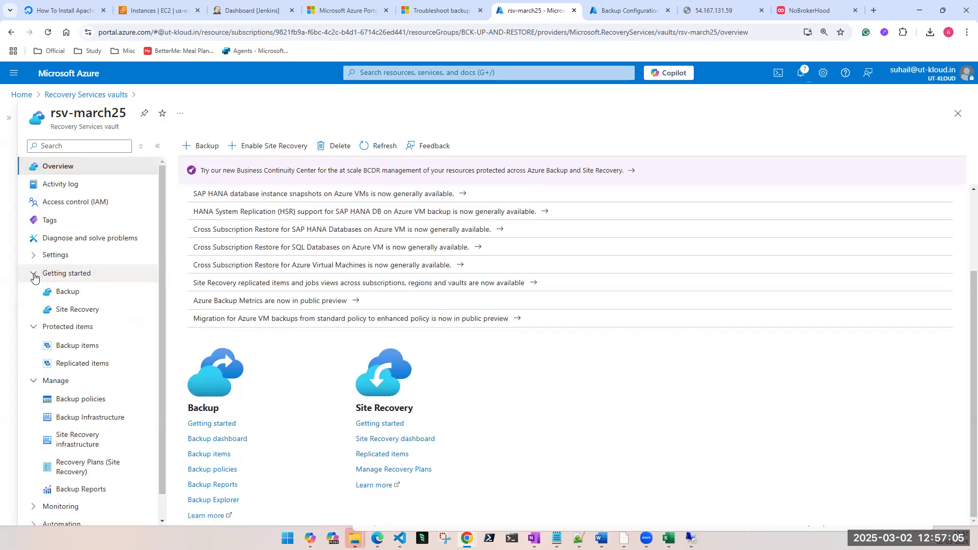
click(56, 297)
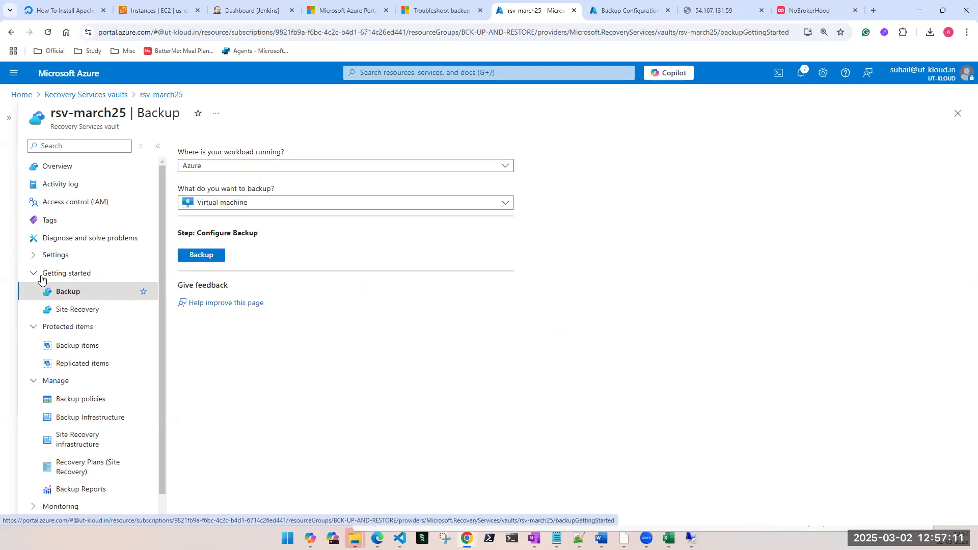
click(34, 256)
click(33, 261)
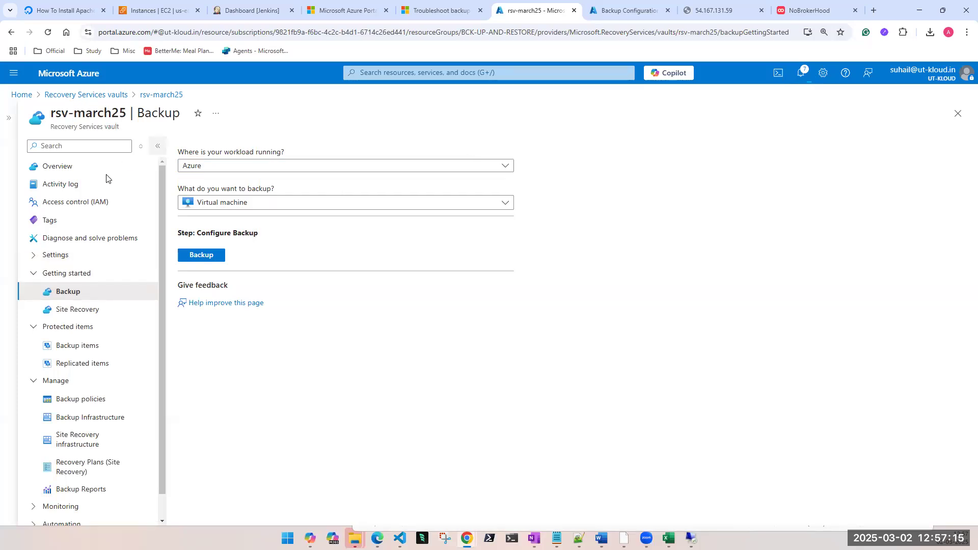
Step: View the vault's Azure Virtual Machine backup items, refresh the list and recheck the actions available for original-vm
click(71, 350)
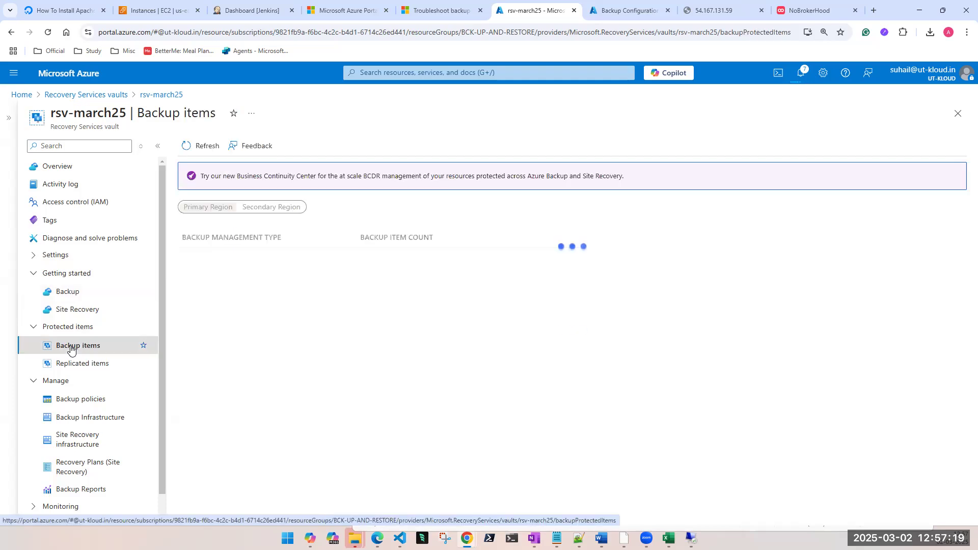
click(207, 257)
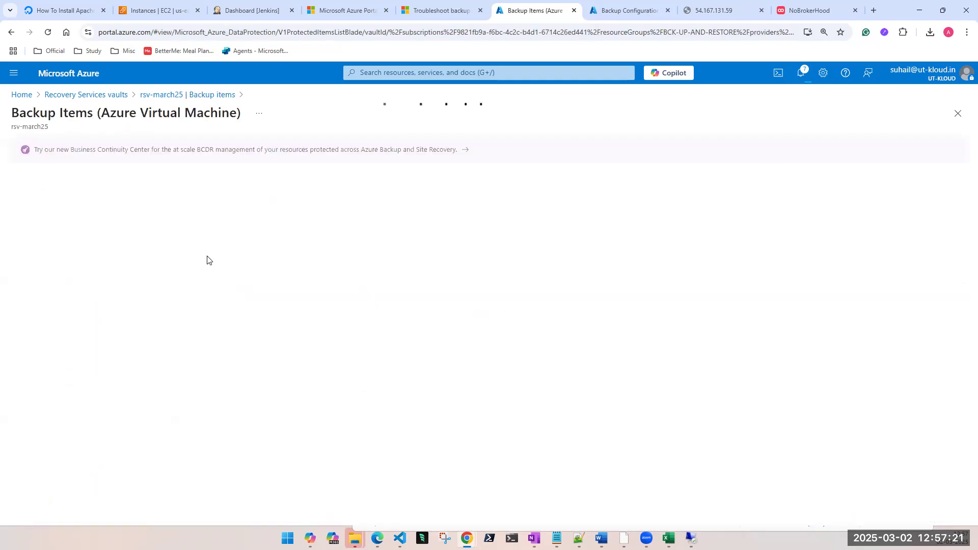
click(957, 244)
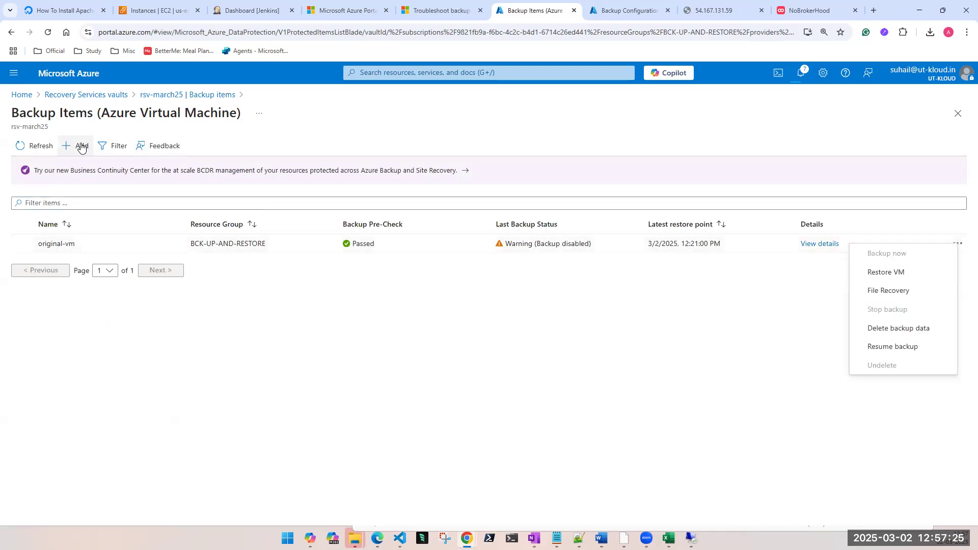
click(44, 148)
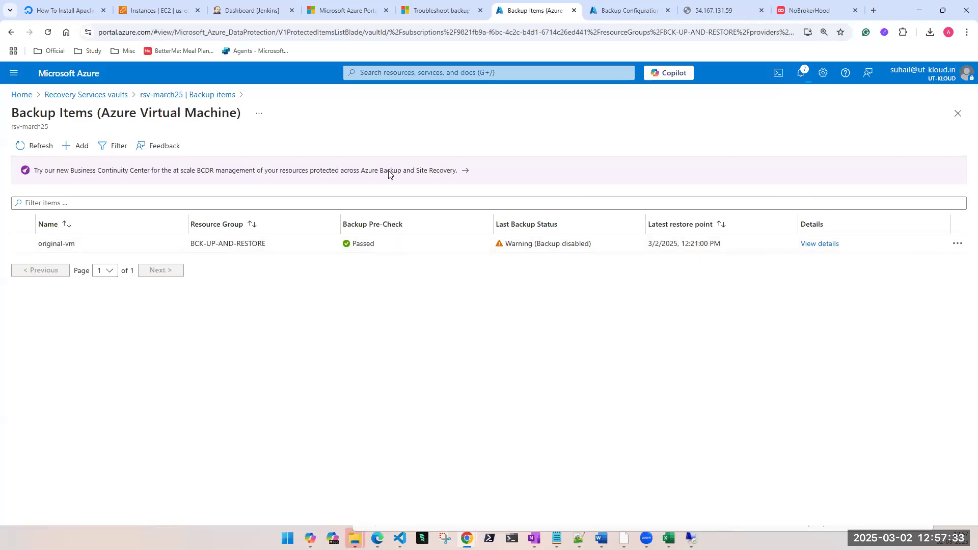
click(43, 143)
click(957, 244)
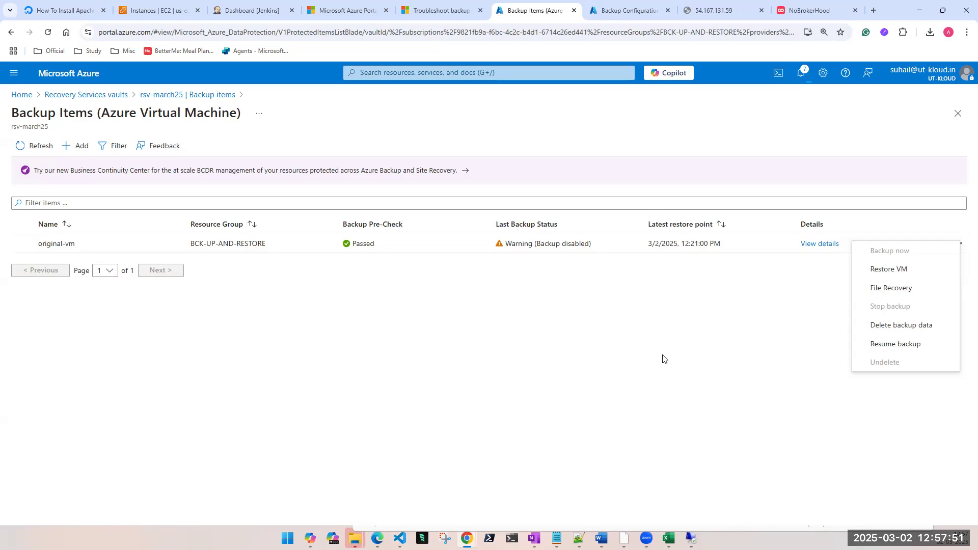
click(38, 152)
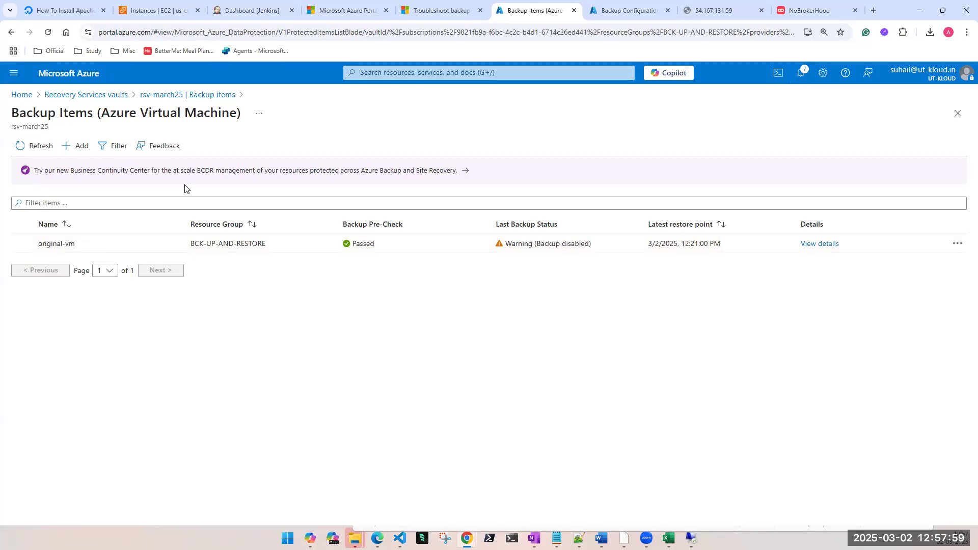
Step: Open the rsv-march25 vault from the Recovery Services vaults list and bring up its vault deletion page
click(402, 72)
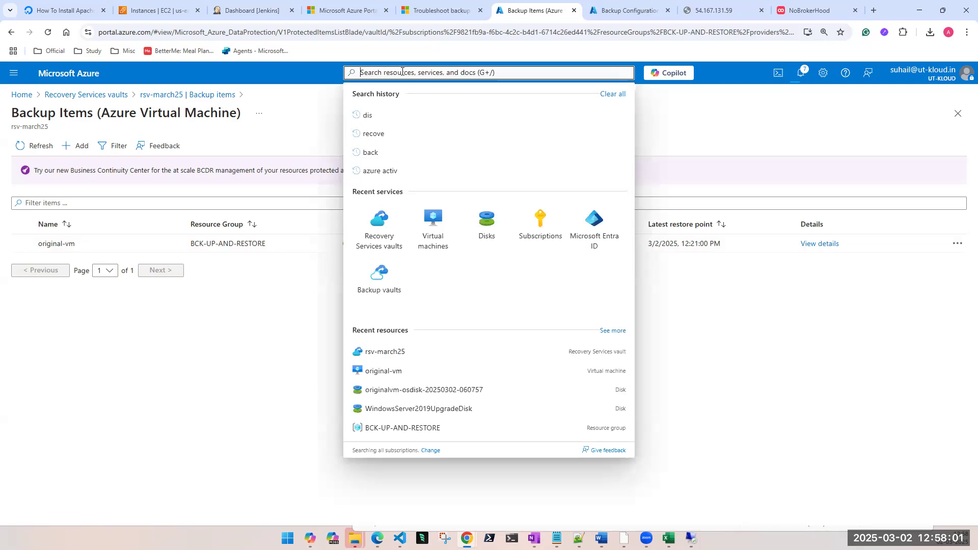
click(375, 222)
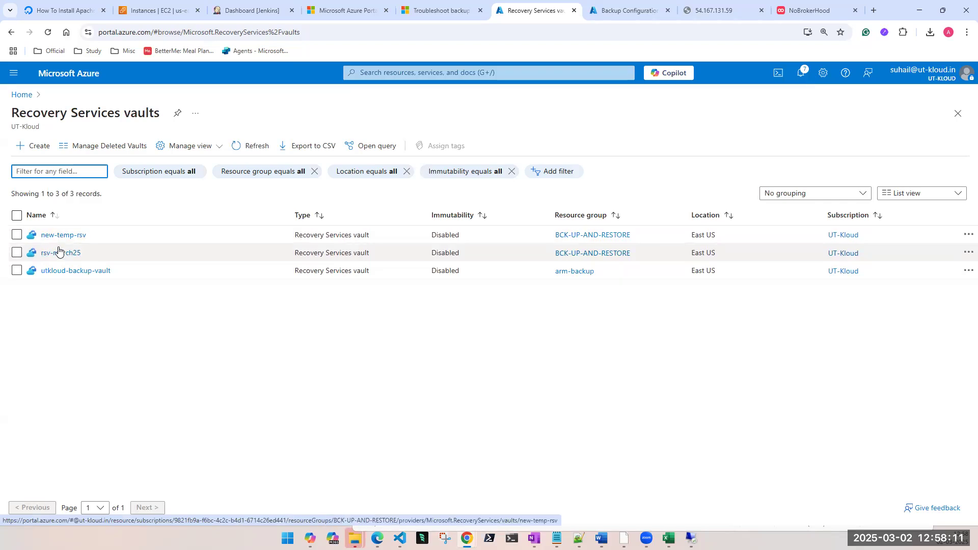
click(51, 253)
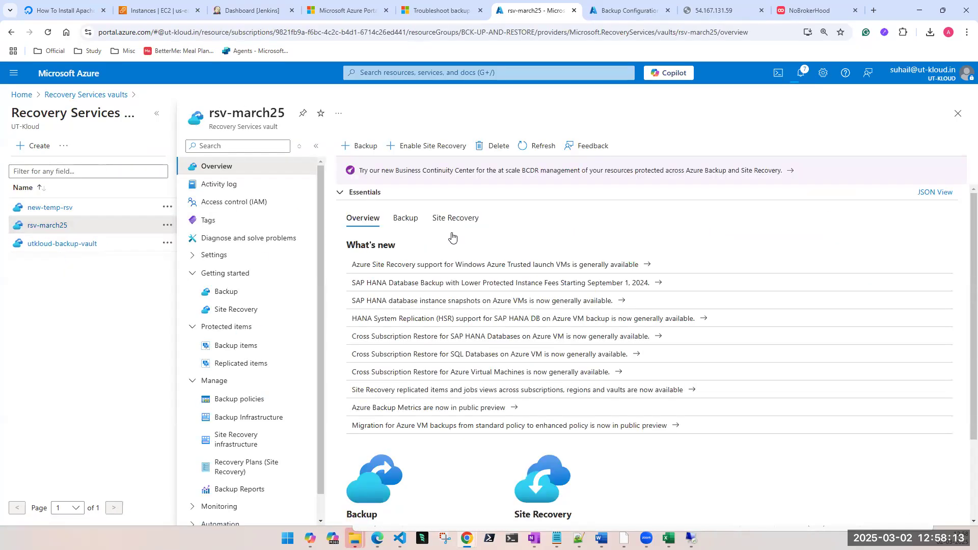
click(478, 148)
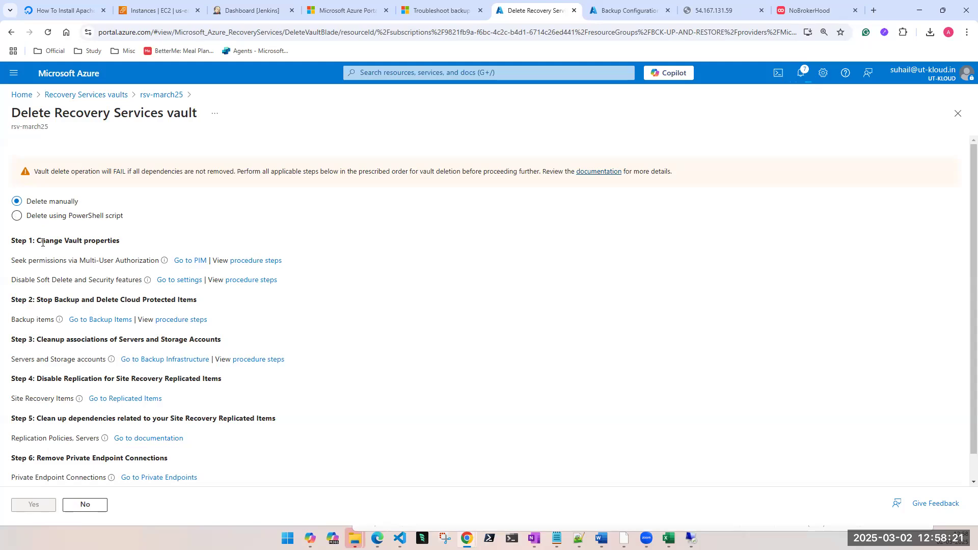
Step: Read through the manual deletion steps for the vault, from changing vault properties to cleaning up Site Recovery dependencies
click(18, 223)
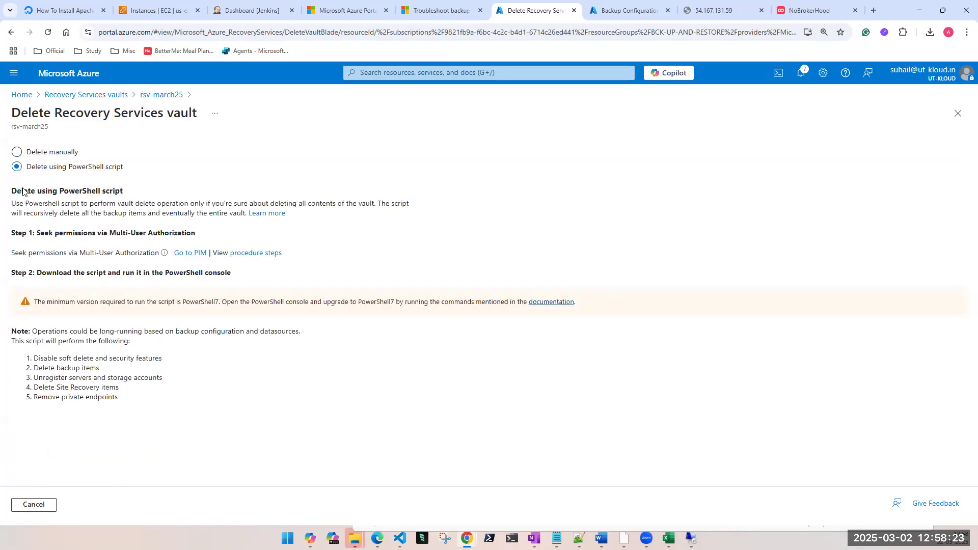
click(17, 152)
drag(34, 240, 122, 243)
drag(44, 300, 200, 305)
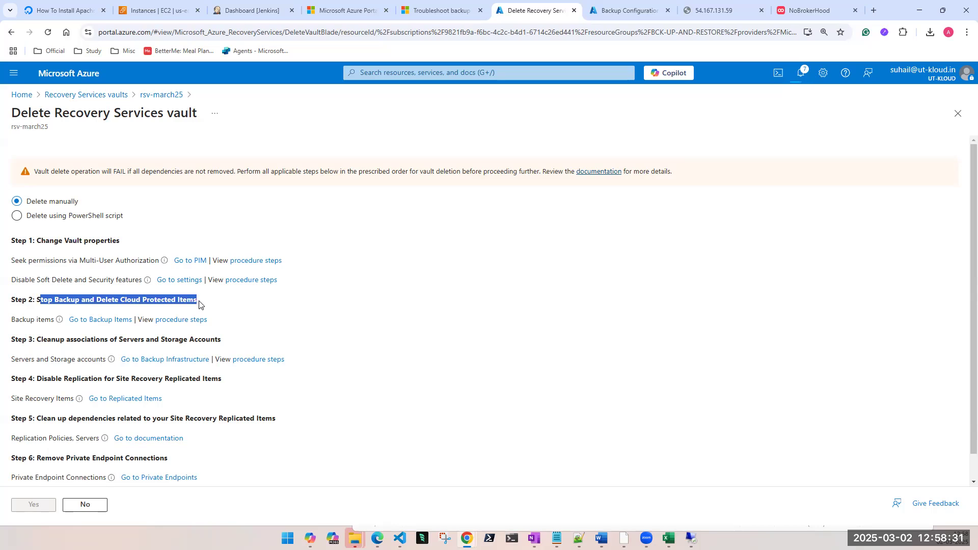
drag(37, 339, 225, 340)
drag(44, 379, 198, 380)
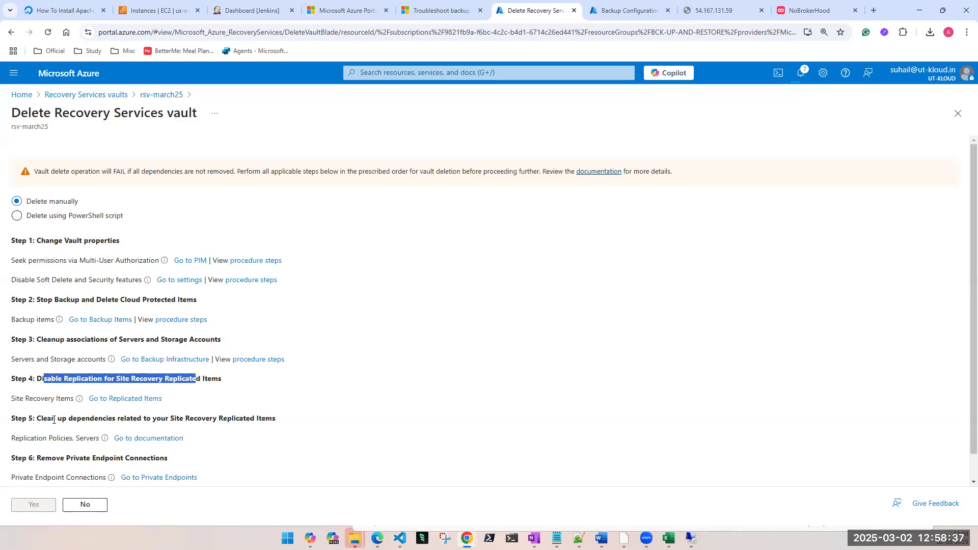
drag(55, 421, 303, 415)
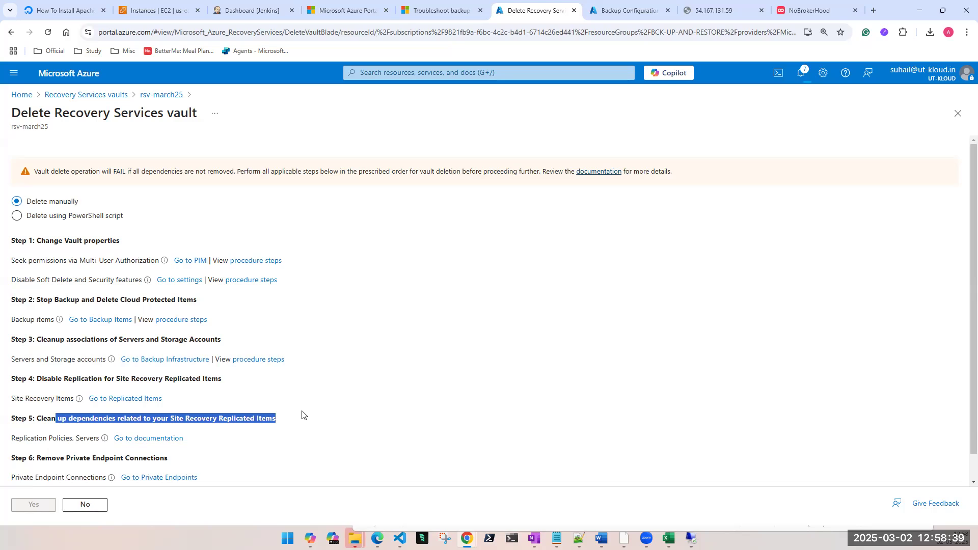
Step: Choose deletion by PowerShell script for rsv-march25 and read through the operations the script will perform
click(17, 217)
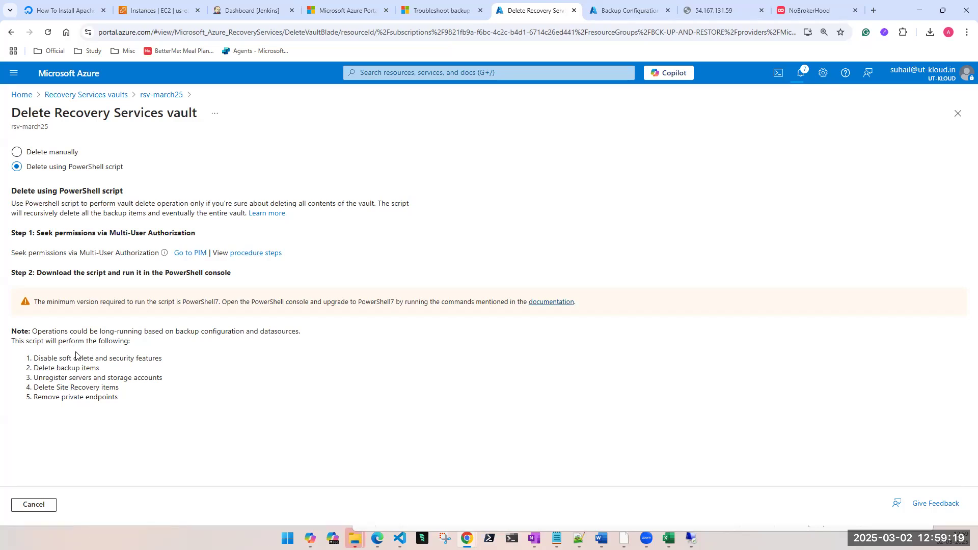
drag(35, 357, 156, 358)
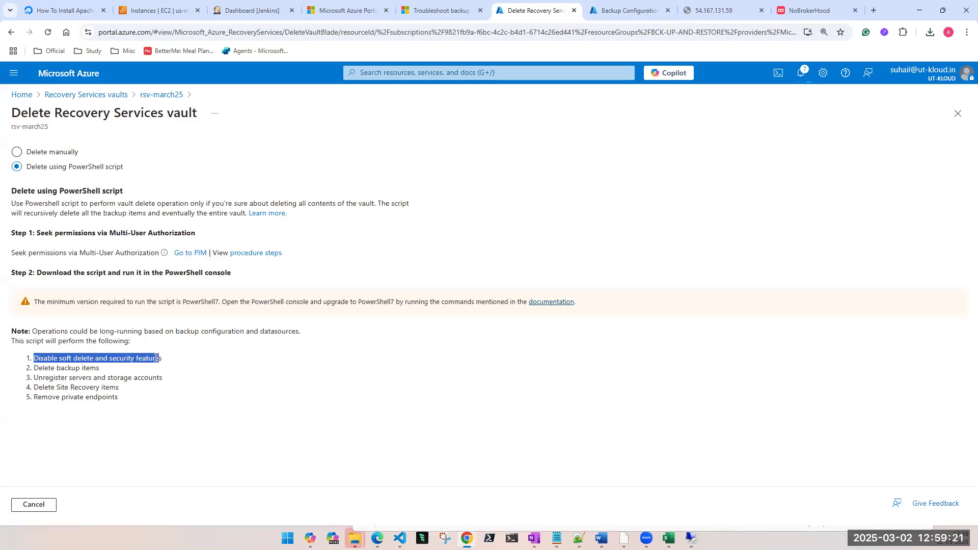
drag(36, 369, 98, 377)
drag(40, 379, 175, 381)
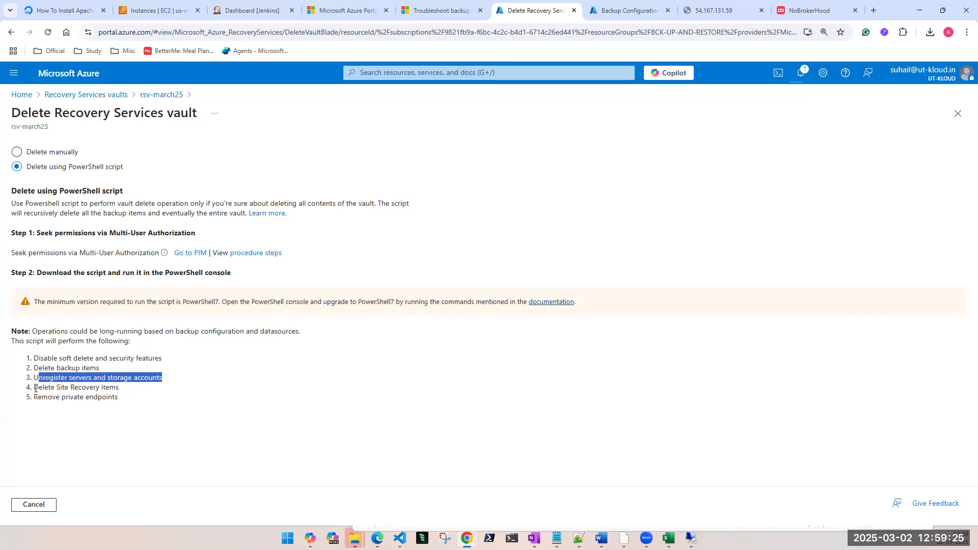
drag(36, 388, 154, 390)
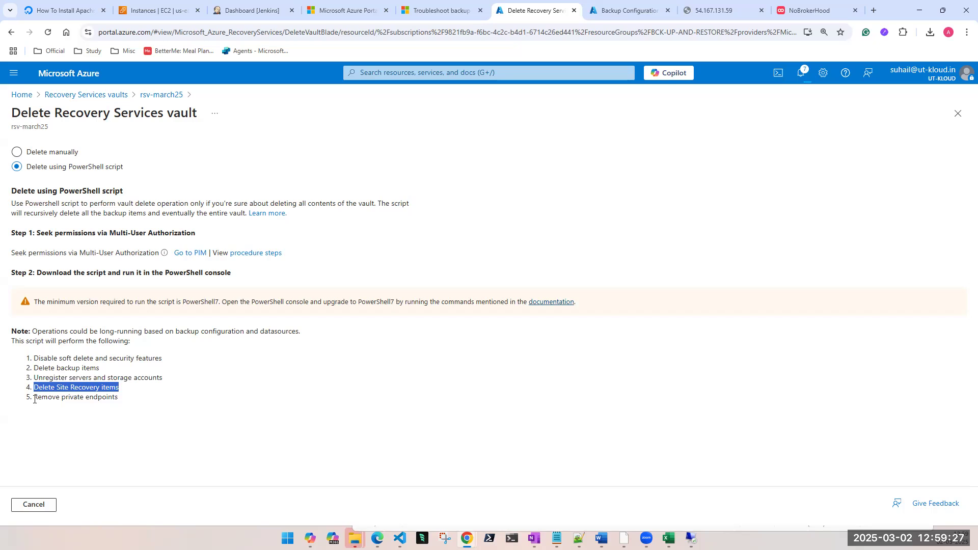
drag(34, 399, 146, 400)
click(101, 438)
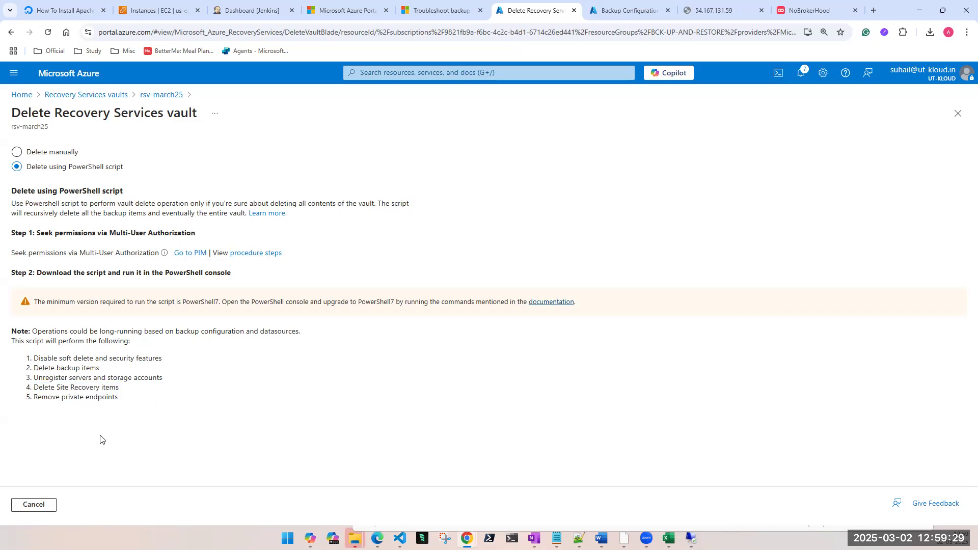
drag(121, 399, 34, 402)
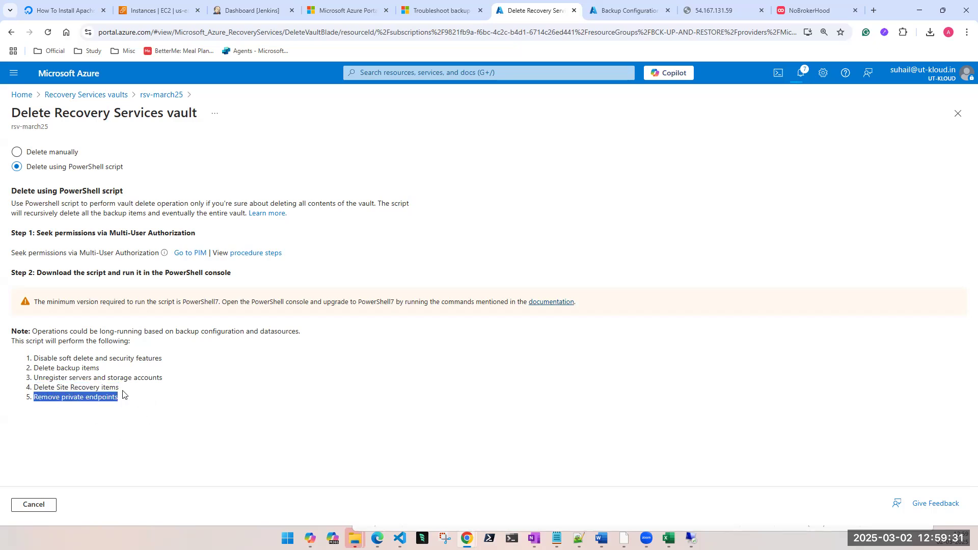
click(98, 388)
drag(161, 381, 22, 365)
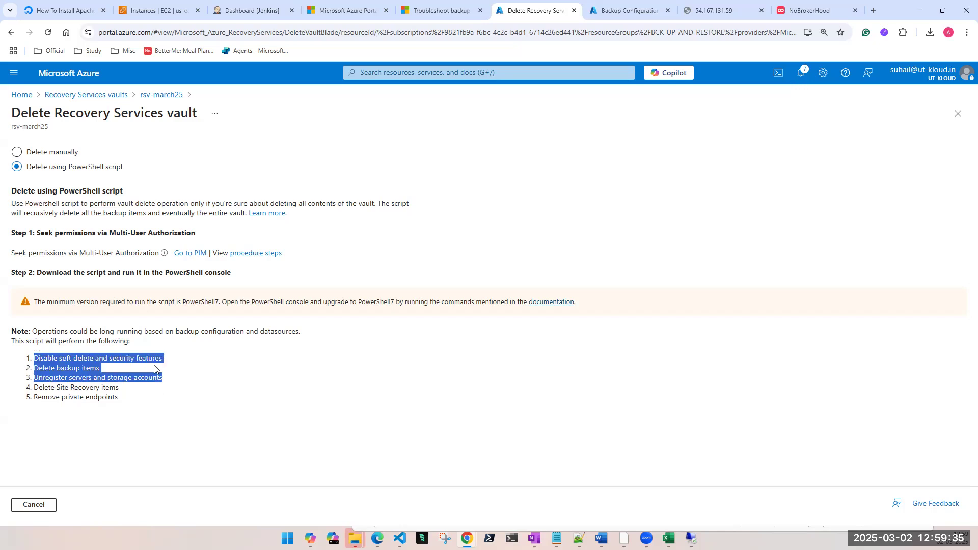
click(81, 440)
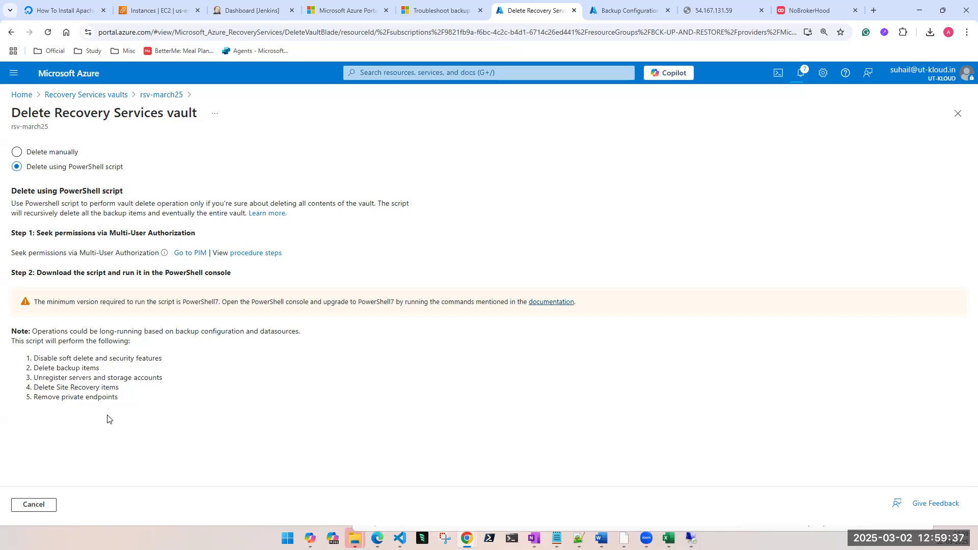
Step: Switch to the Remote Desktop session of the virtual machine, then return to the vault deletion page
click(214, 301)
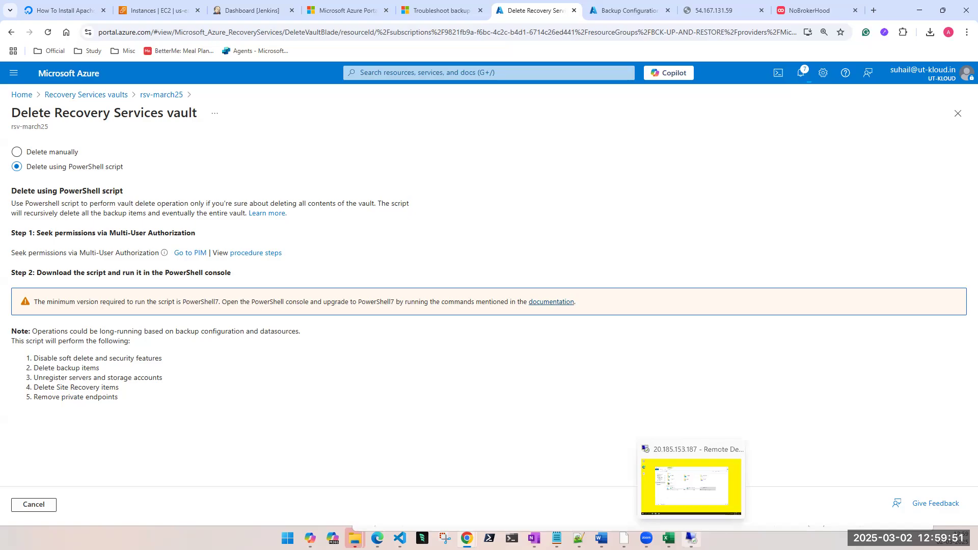
click(691, 538)
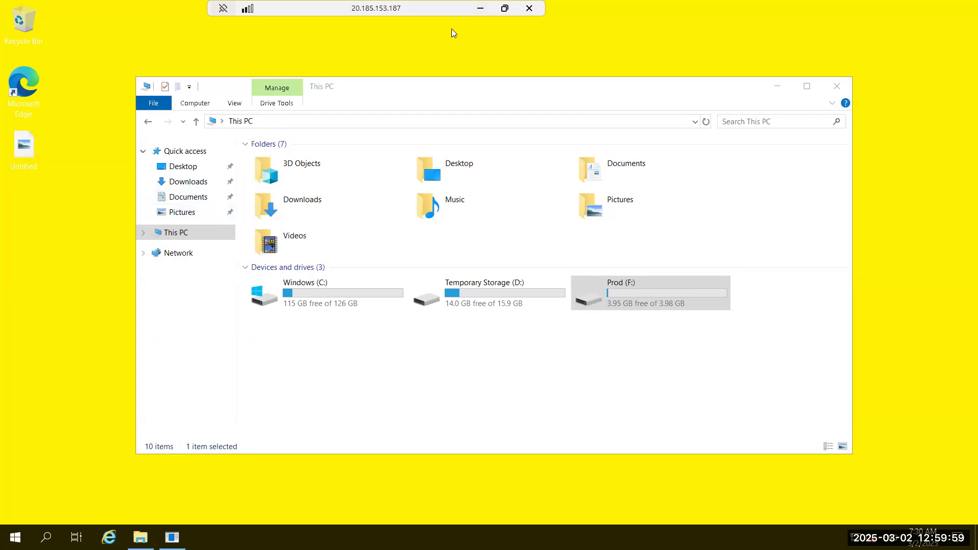
click(480, 8)
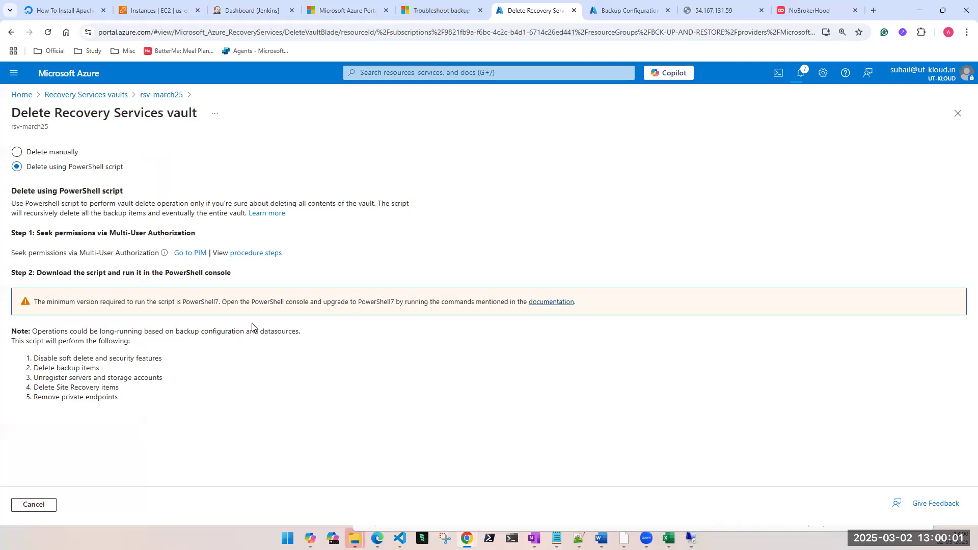
Step: View the procedure steps for Multi-User Authorization permissions and compare the manual and PowerShell script deletion options
click(266, 254)
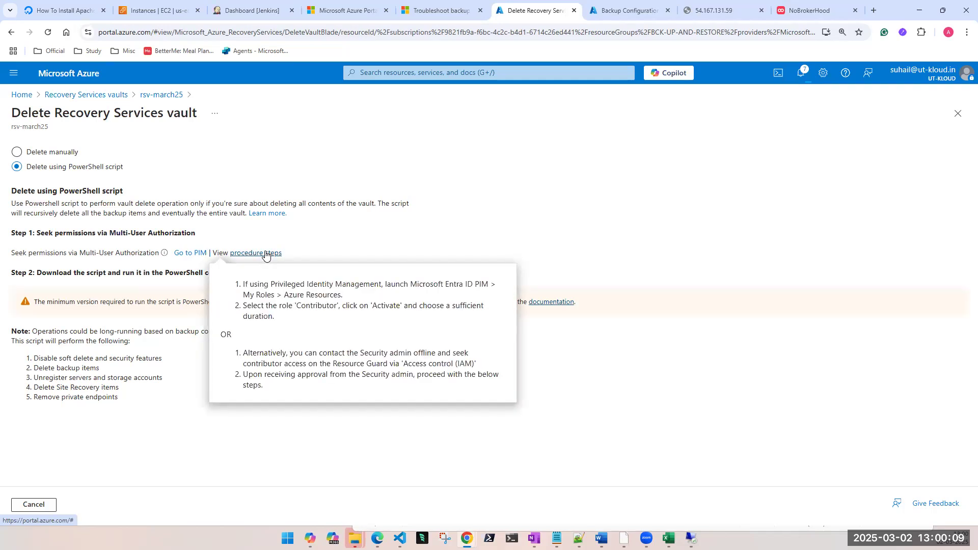
click(161, 400)
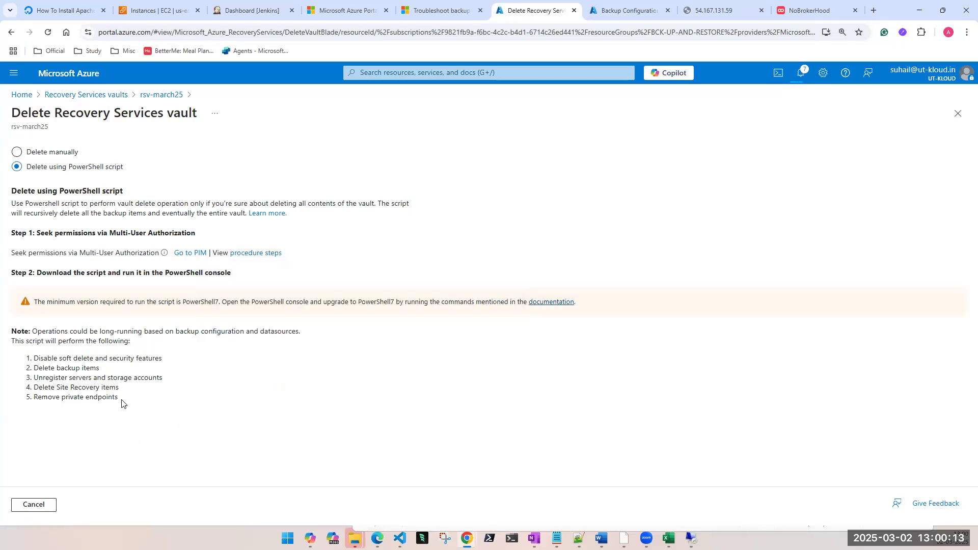
click(26, 153)
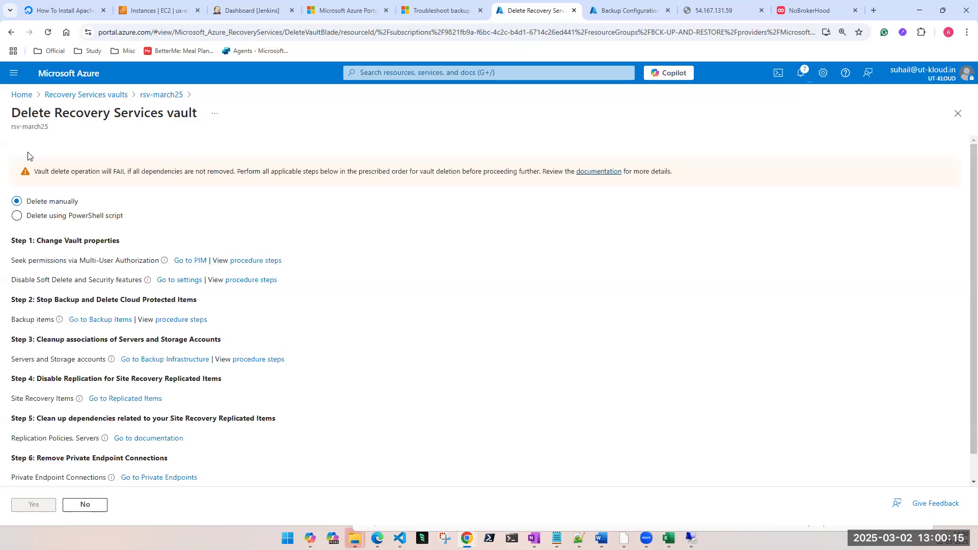
click(17, 217)
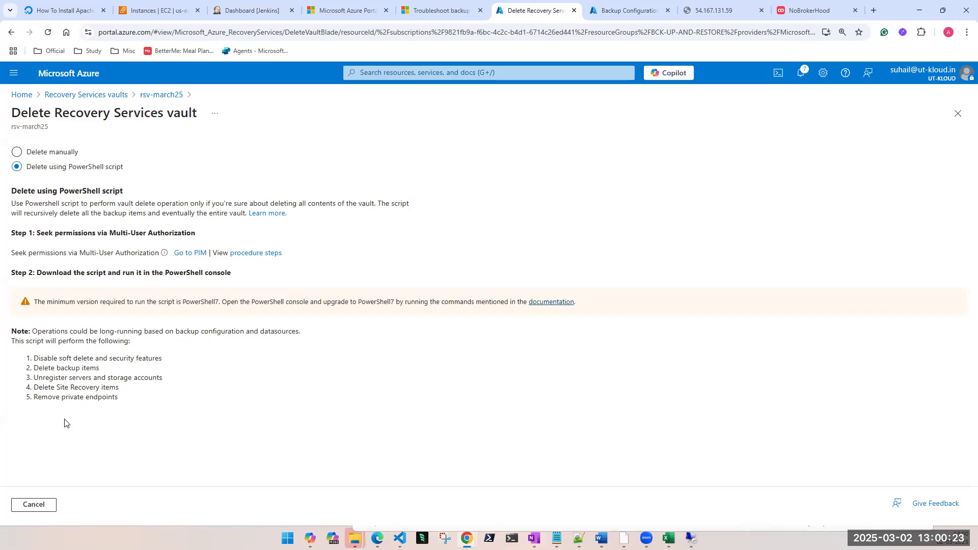
Step: Check the portal notifications and open utkloud-backup-vault from the Recovery Services vaults list, collapsing the list
click(804, 73)
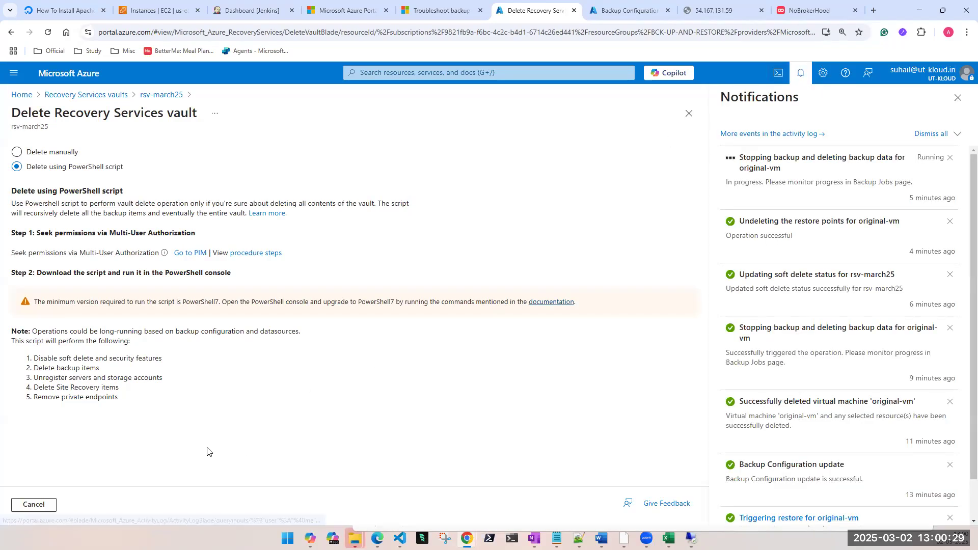
click(540, 71)
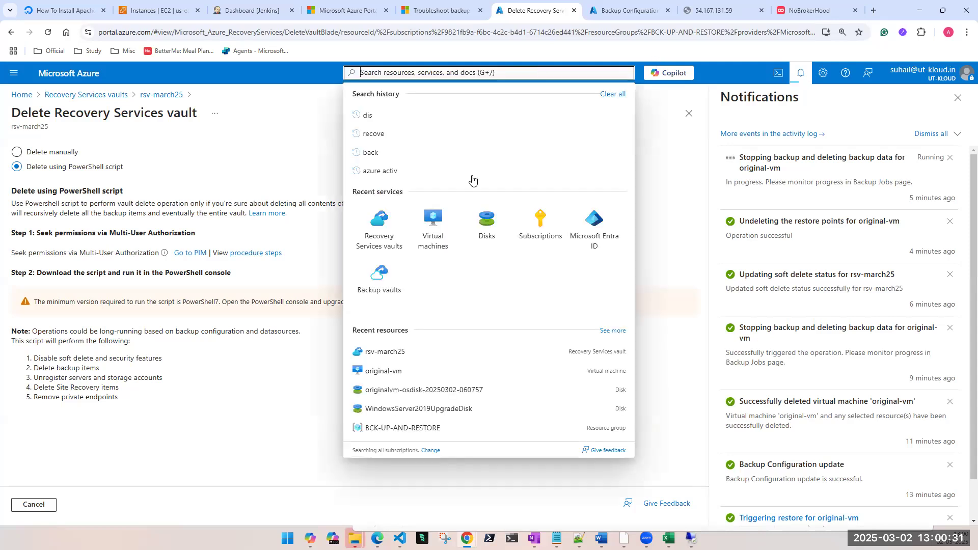
key(Escape)
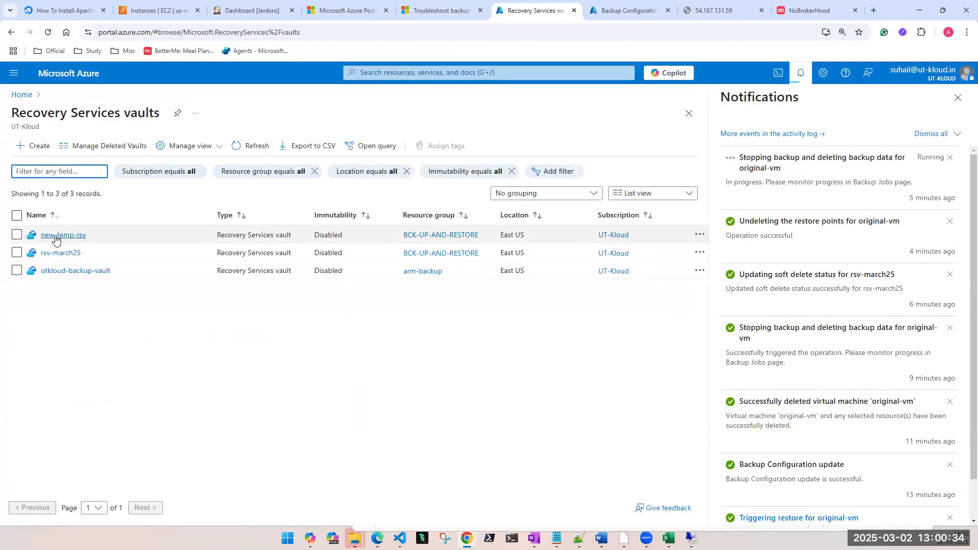
click(67, 271)
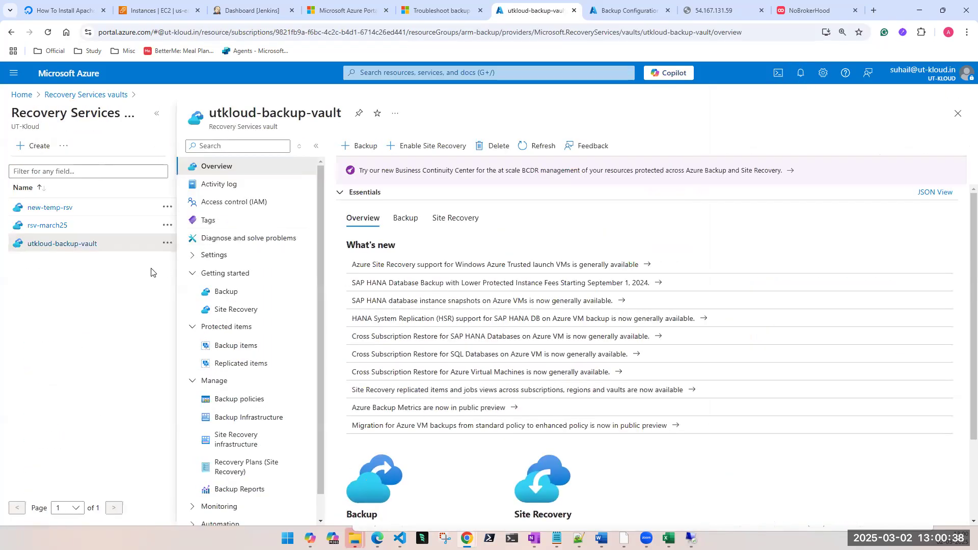
click(157, 113)
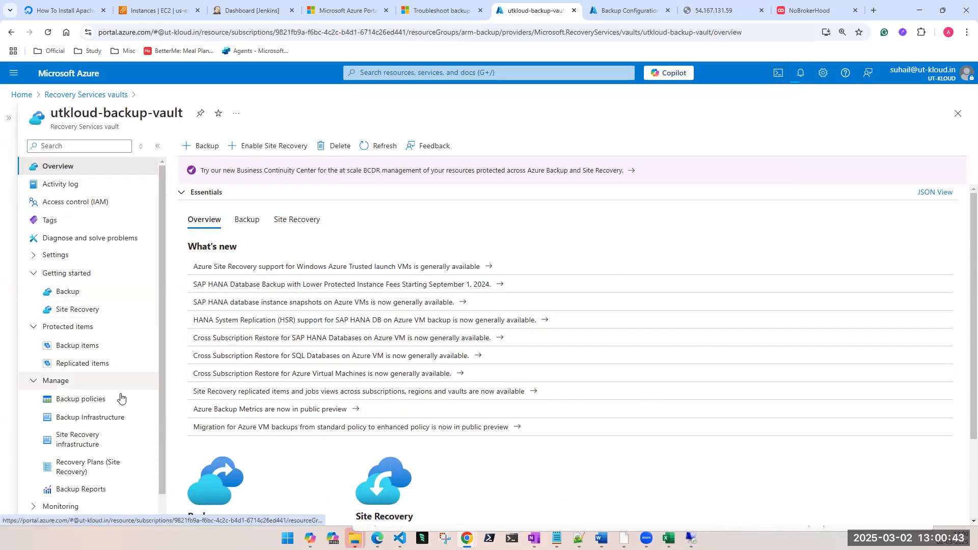
Step: Bring up the deletion page for utkloud-backup-vault and choose deletion using the PowerShell script
scroll(95, 405, down, 1)
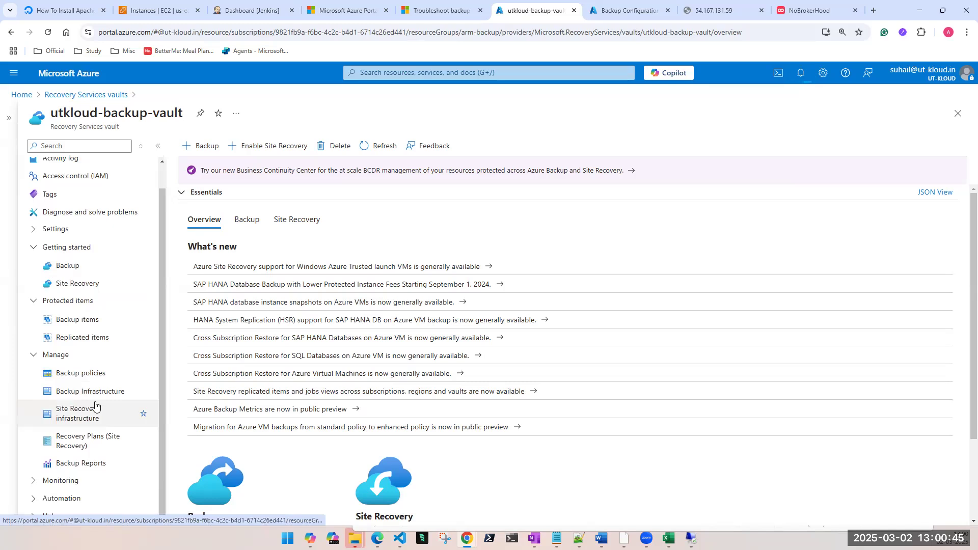
scroll(94, 405, up, 1)
click(337, 145)
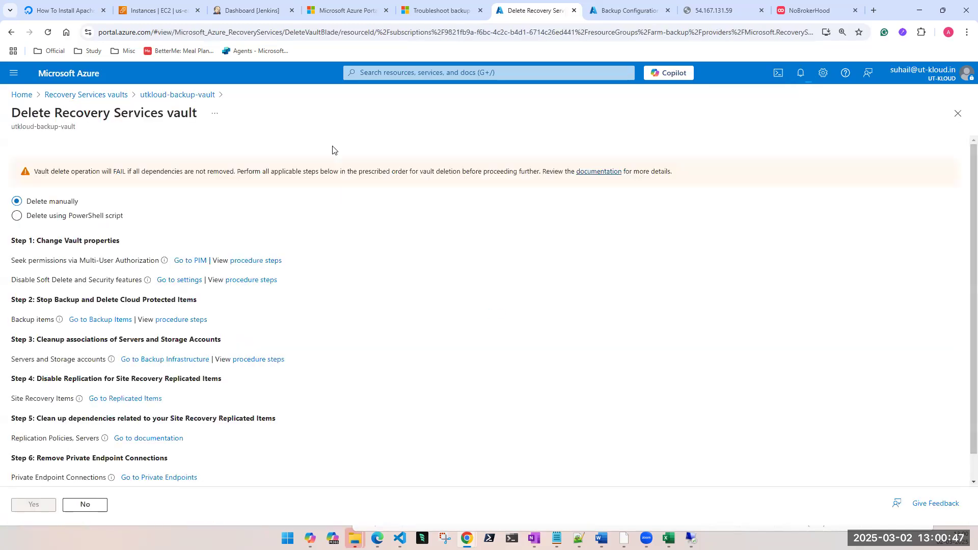
click(84, 218)
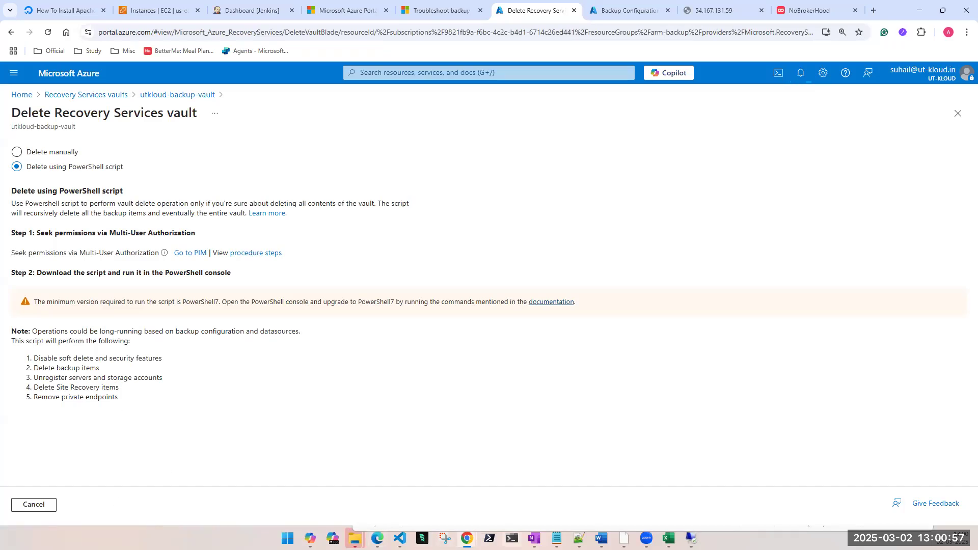
click(691, 539)
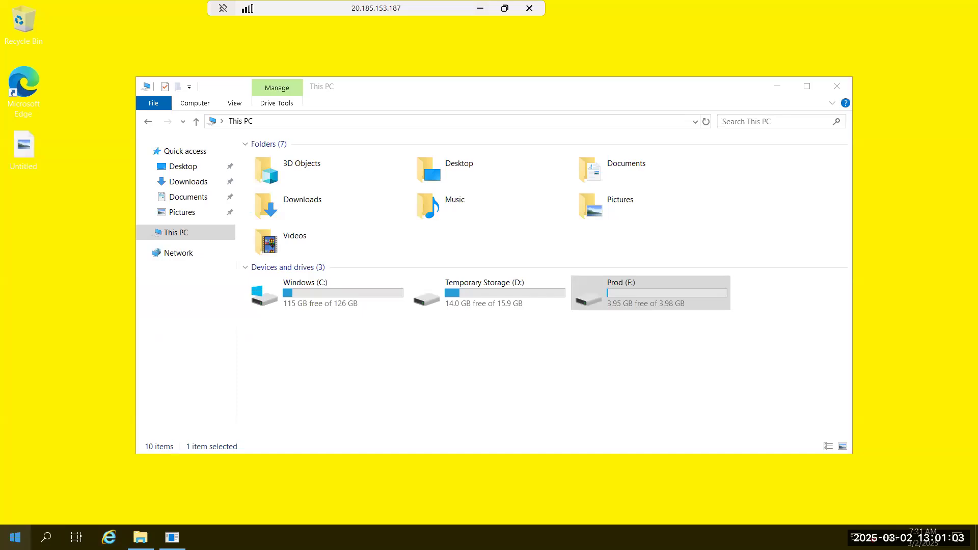
click(480, 8)
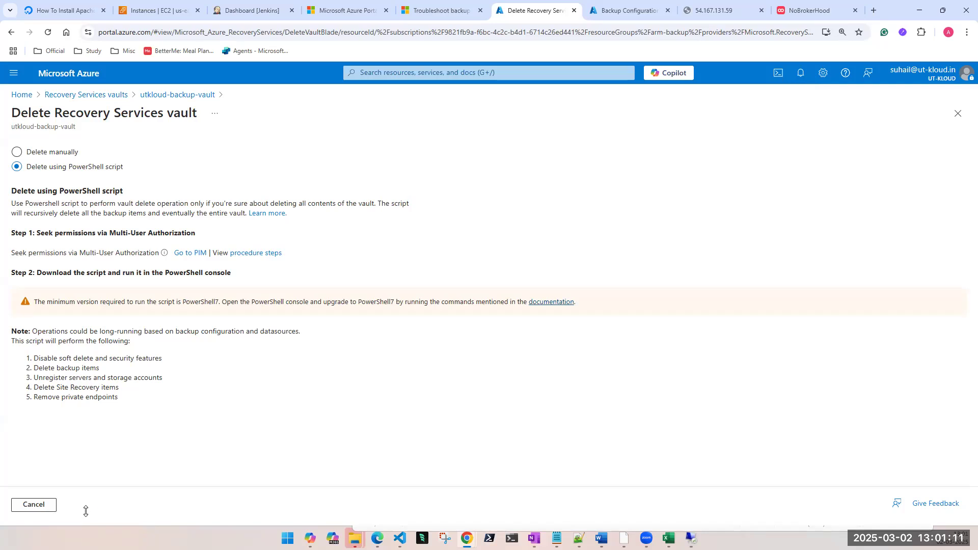
click(781, 74)
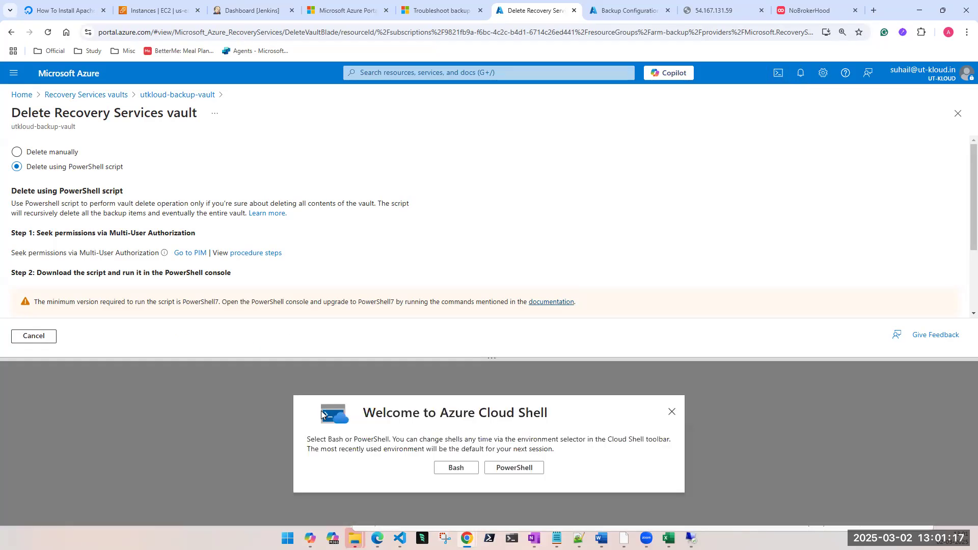
click(527, 466)
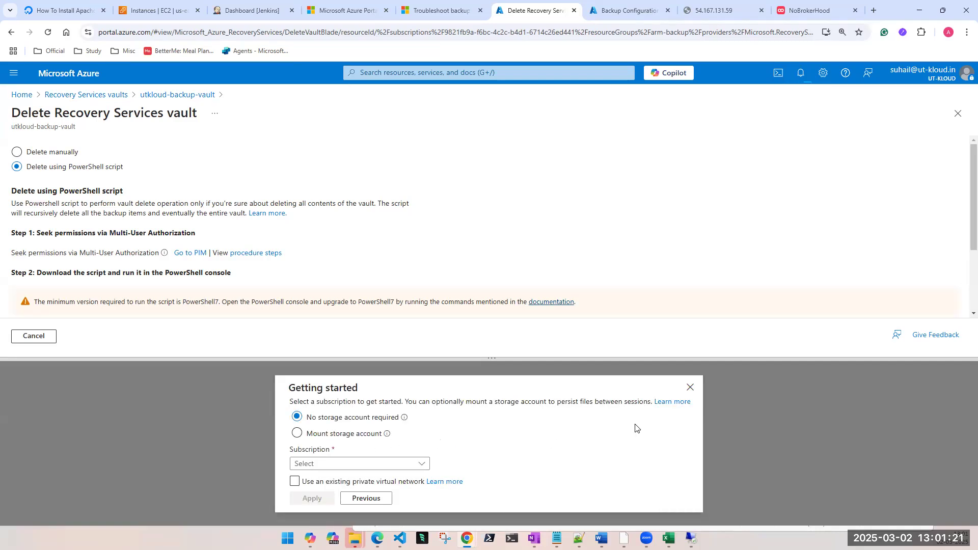
click(690, 387)
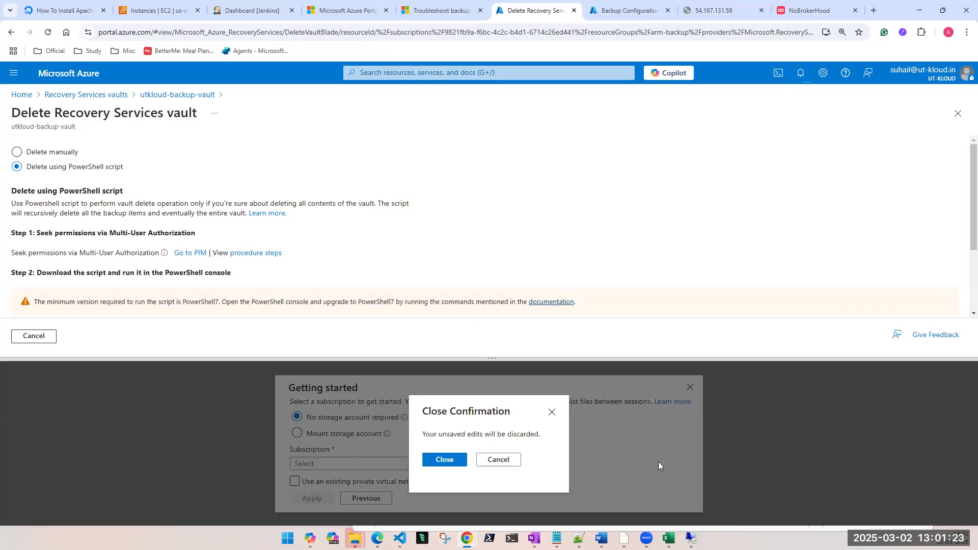
click(435, 462)
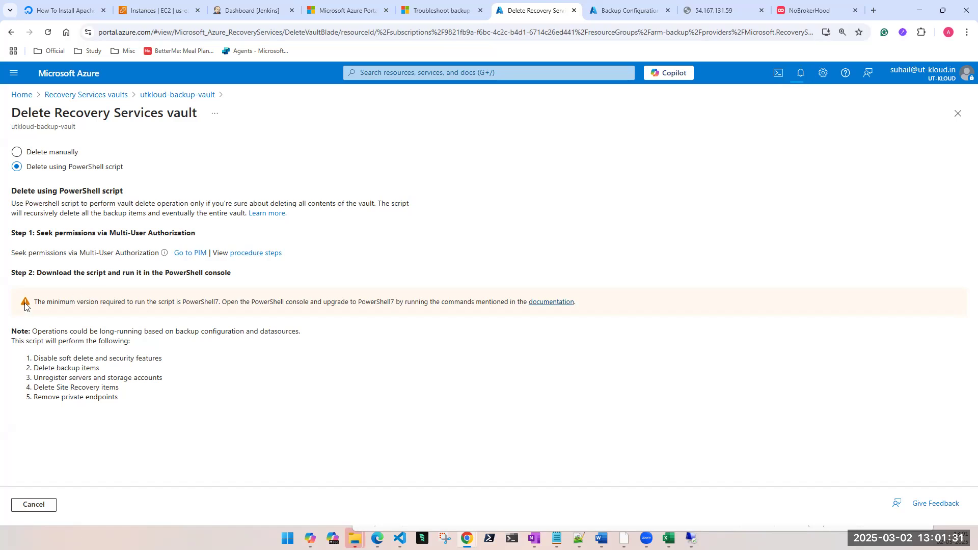
Step: Highlight the script download instruction and start a web search for the script download in a new browser tab
drag(18, 275, 232, 275)
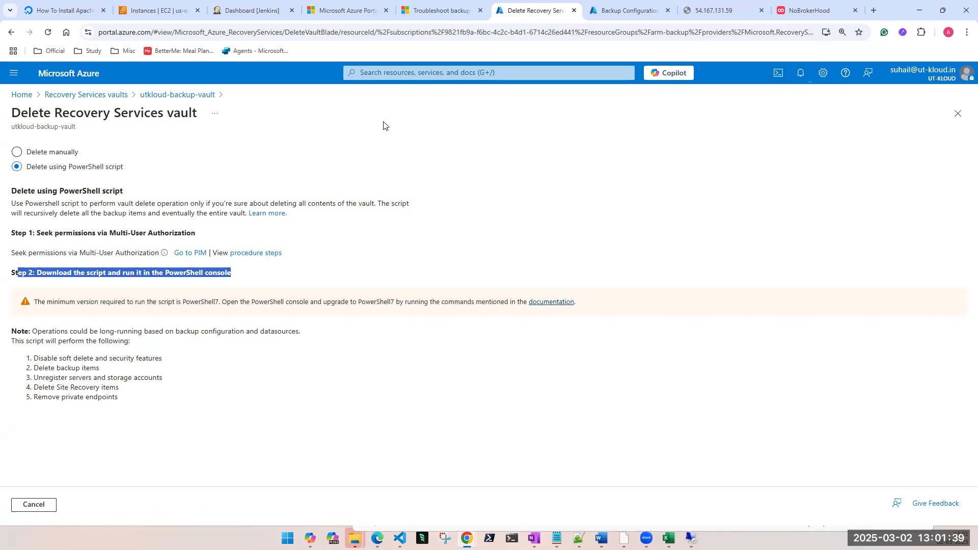
click(872, 10)
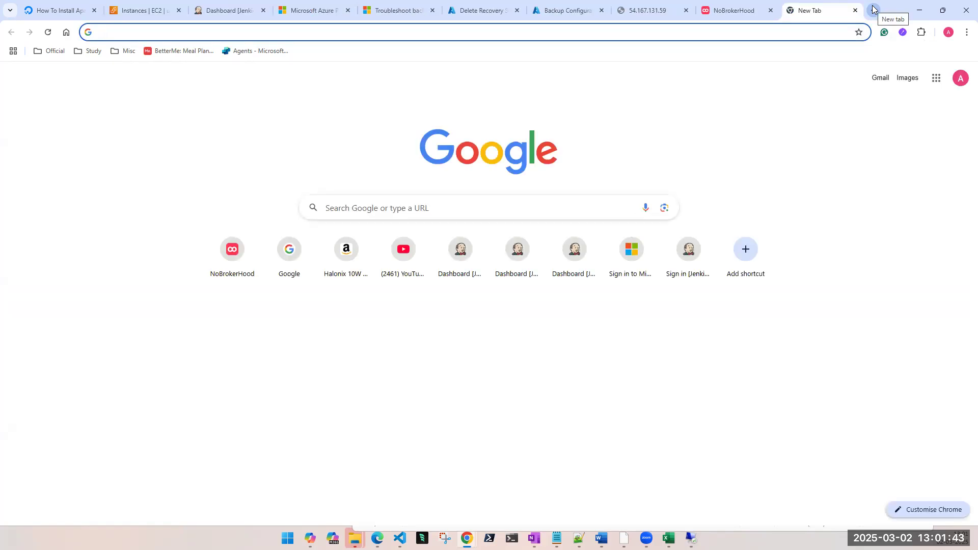
text(download script to dis)
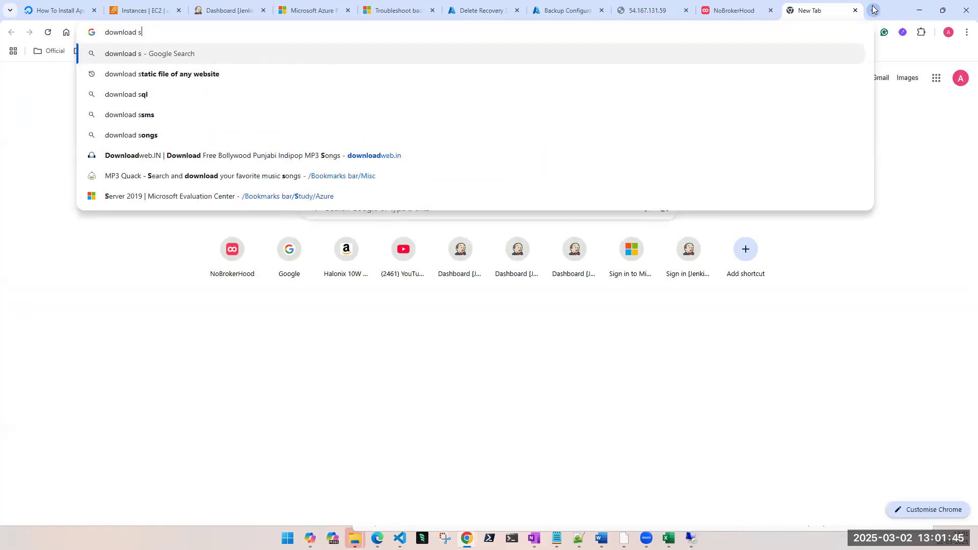
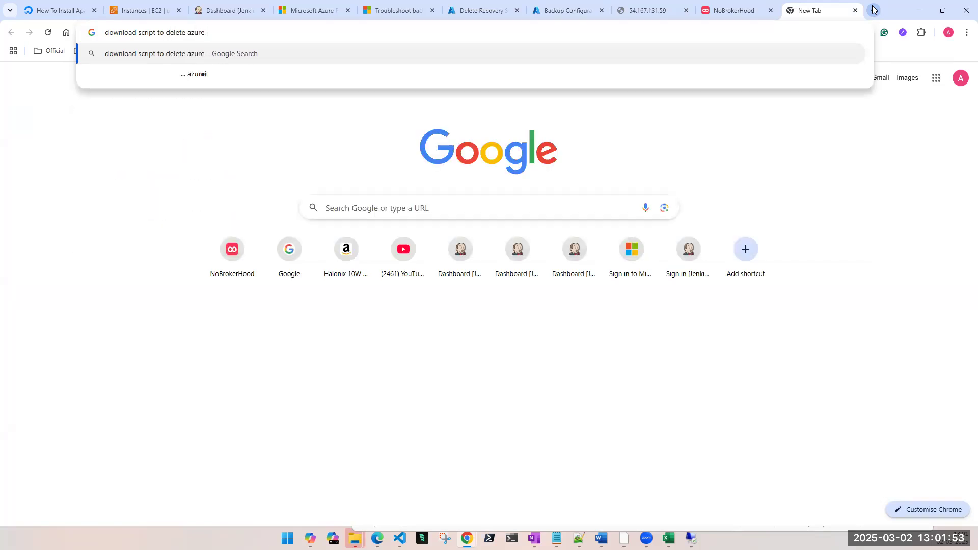
Step: Search the web for "download script to delete azure rsv", view image results and preview the Microsoft Q&A image about deleting a Recovery Services vault
key(Return)
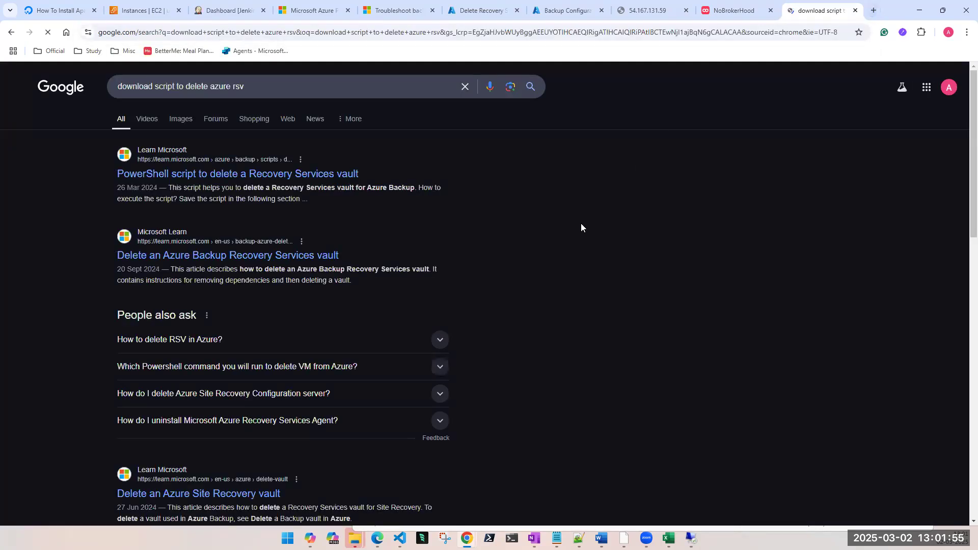
click(180, 121)
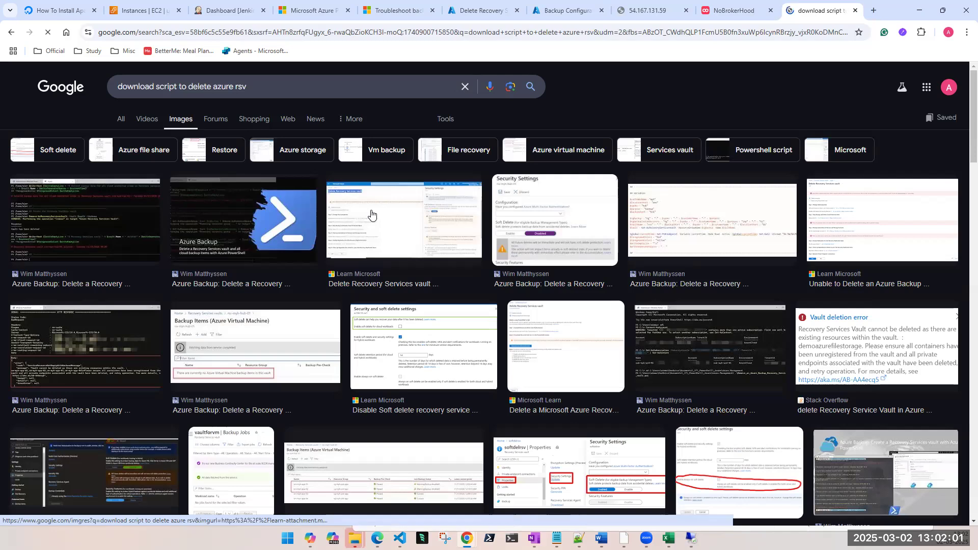
click(417, 239)
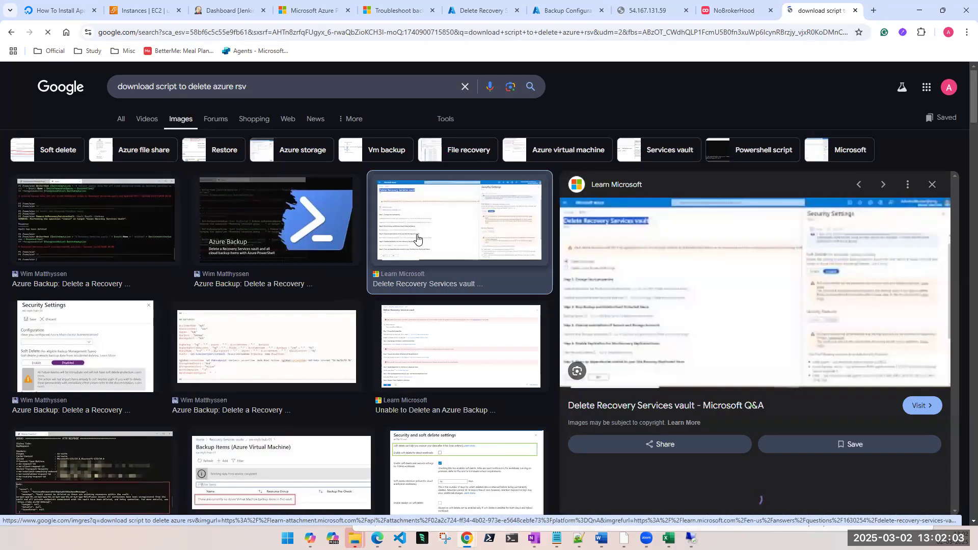
Step: Open the "Delete Recovery Services vault" Q&A page and read its question, comments and answers for script guidance
click(679, 314)
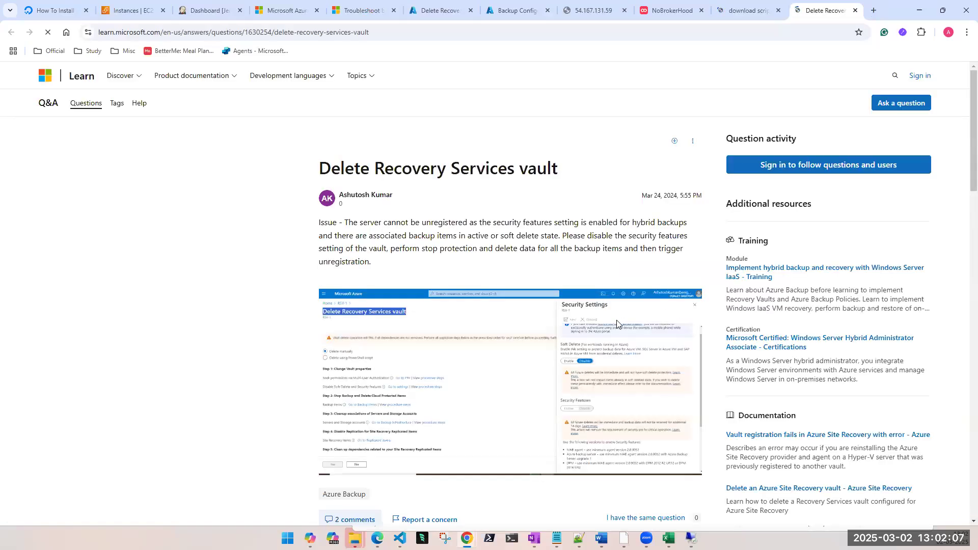
scroll(614, 323, down, 5)
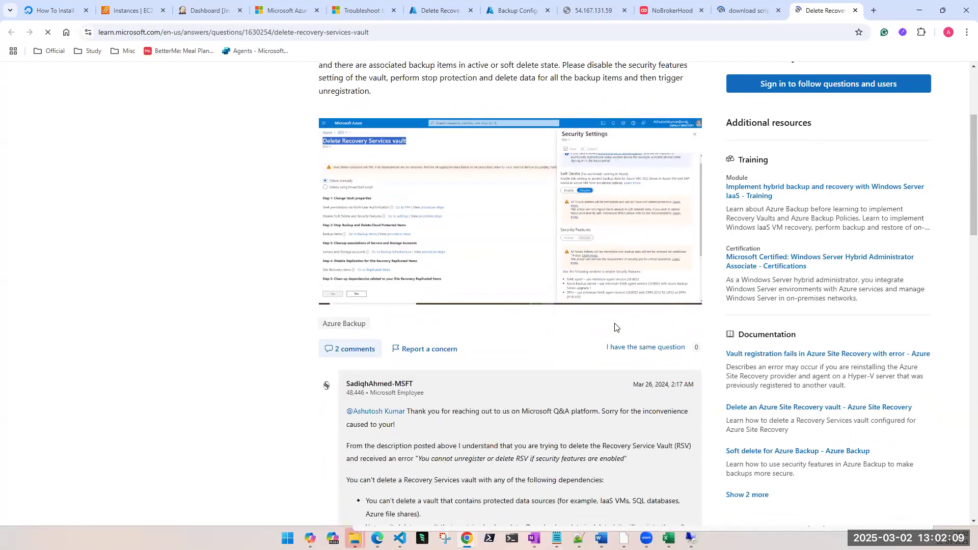
scroll(615, 323, down, 10)
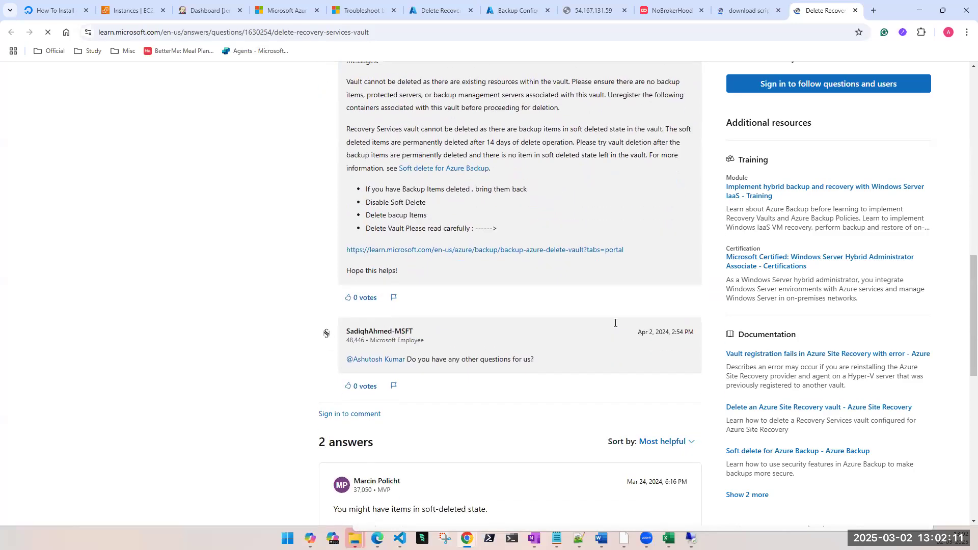
scroll(615, 323, down, 8)
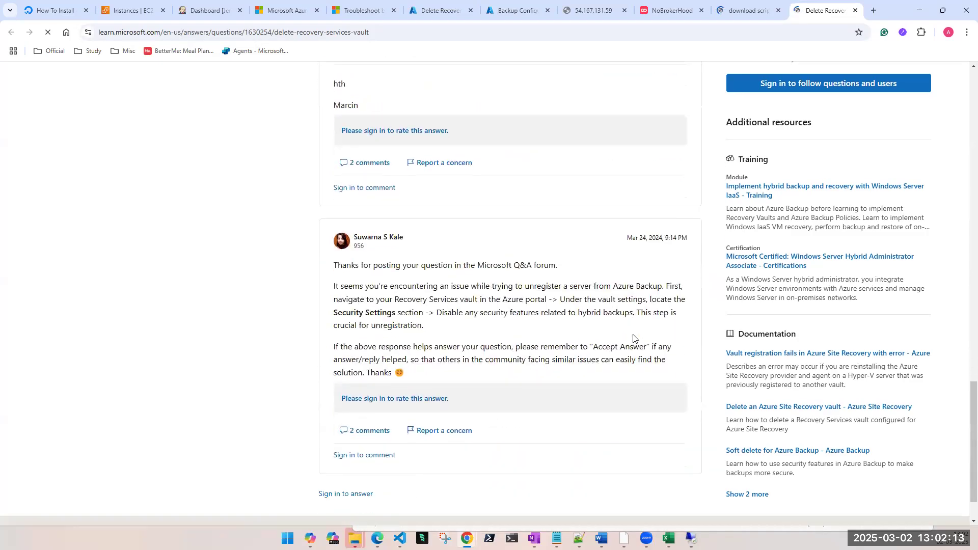
scroll(633, 339, up, 10)
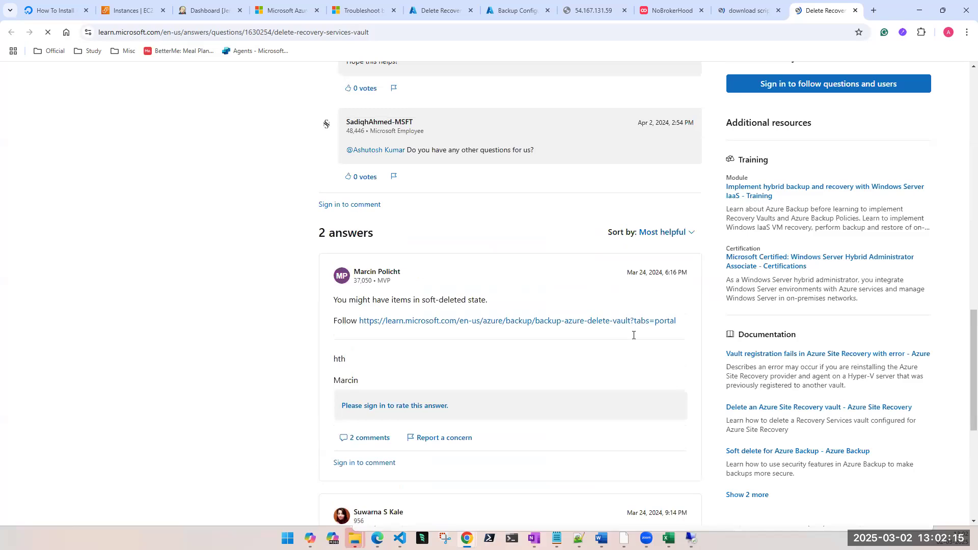
scroll(633, 335, up, 6)
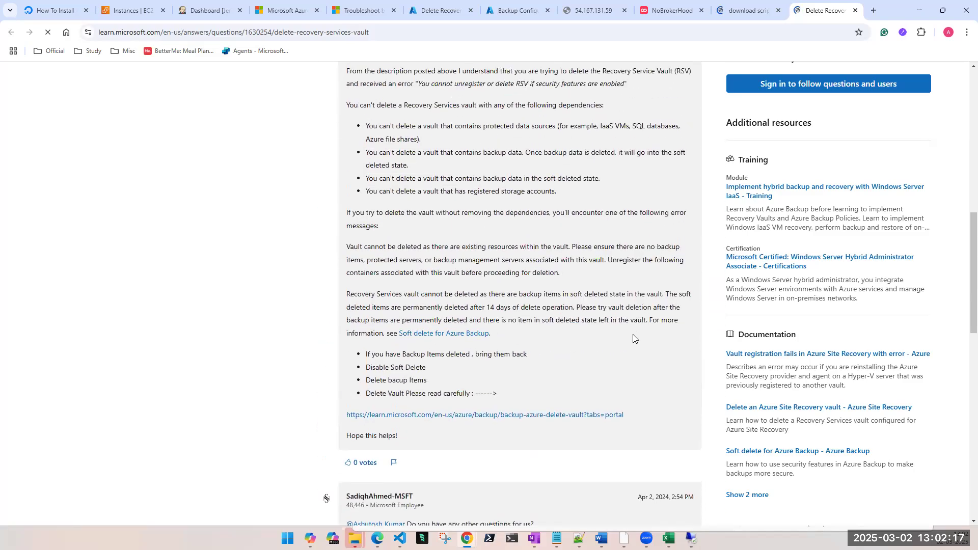
scroll(633, 339, up, 6)
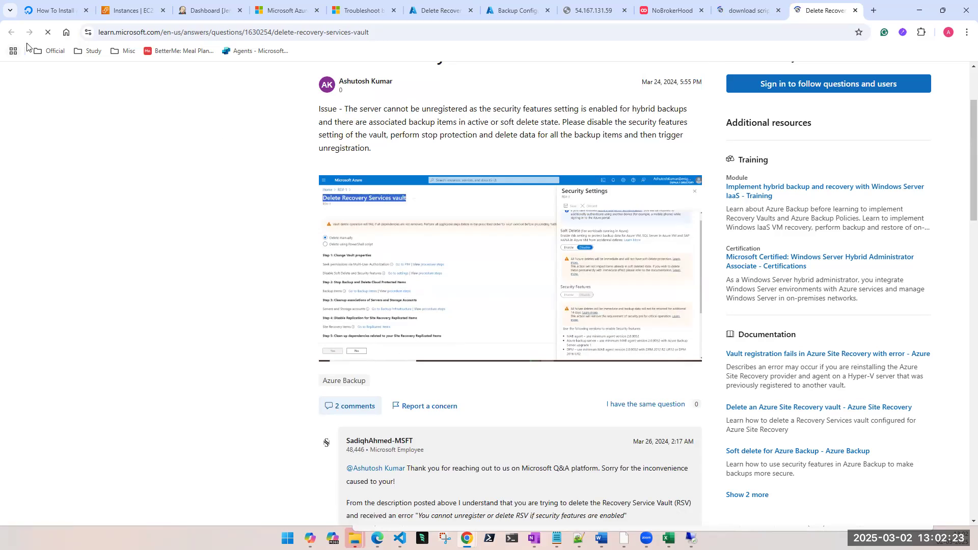
Step: Return to the image results and preview the PowerShell variables image and the Microsoft Learn image showing vault deletion with a PowerShell script
click(734, 16)
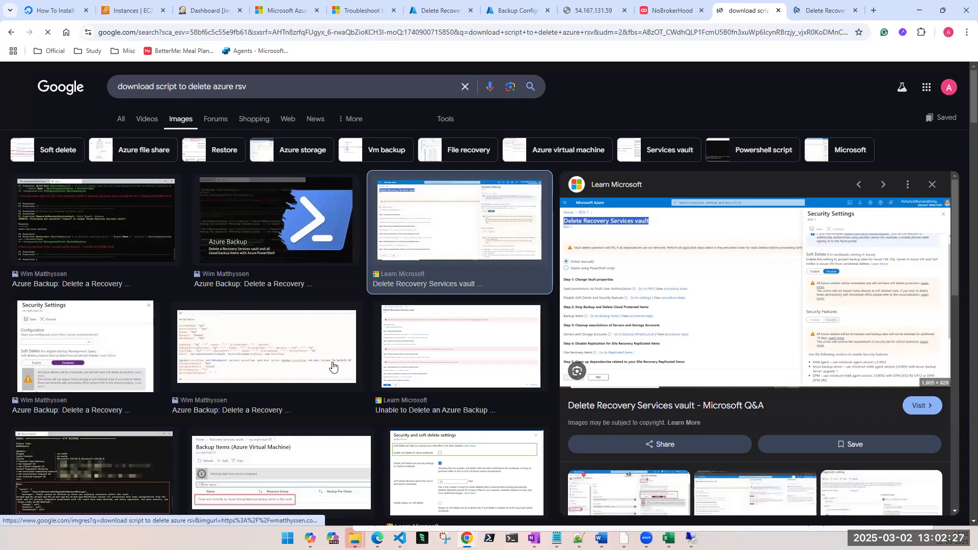
scroll(333, 366, down, 2)
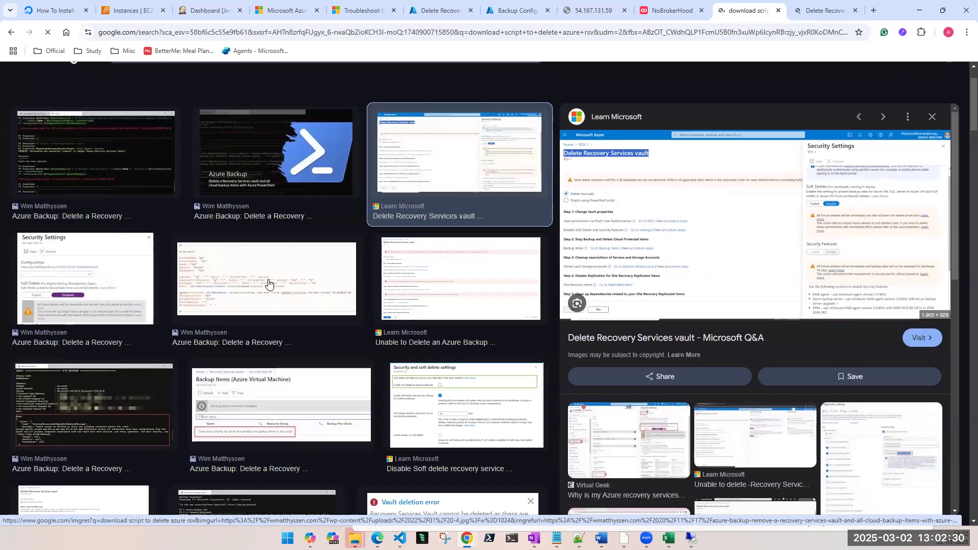
click(266, 280)
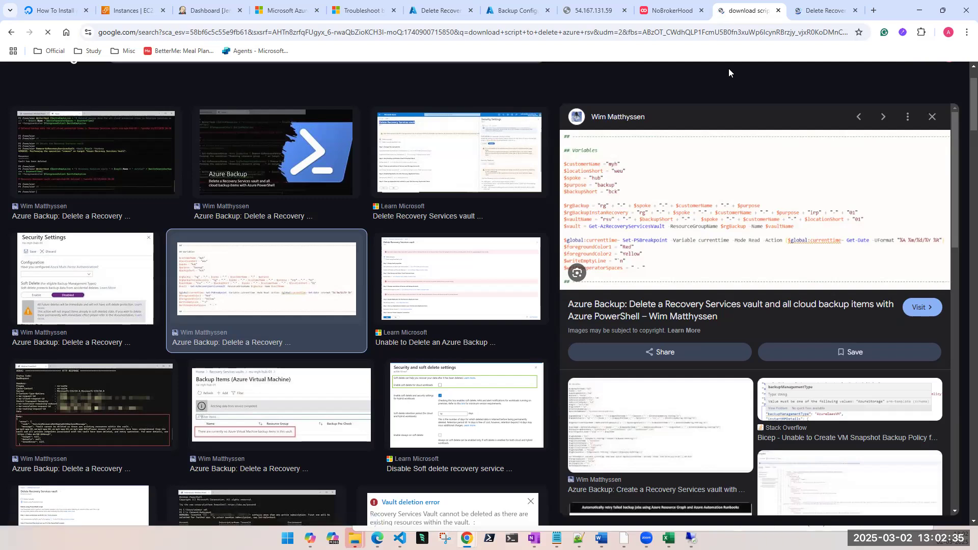
scroll(441, 349, down, 4)
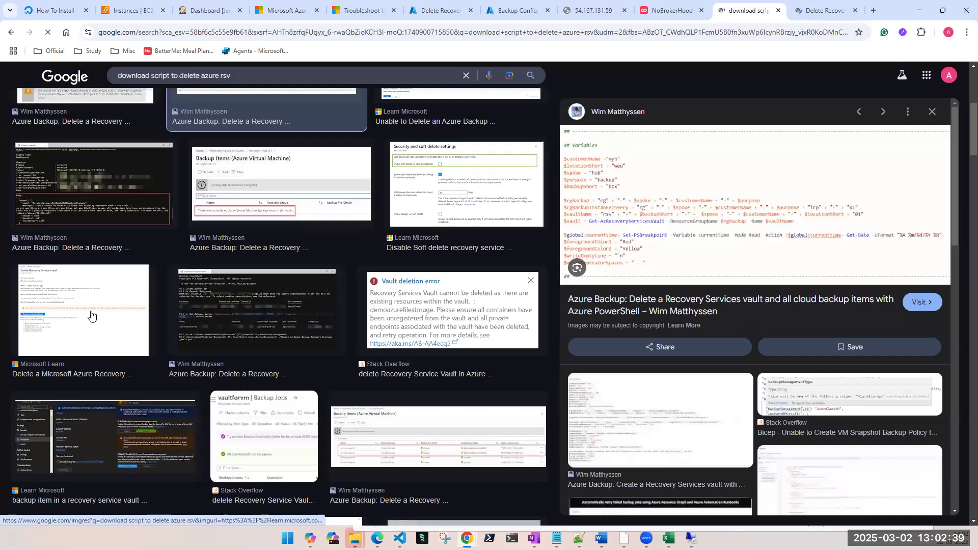
click(91, 316)
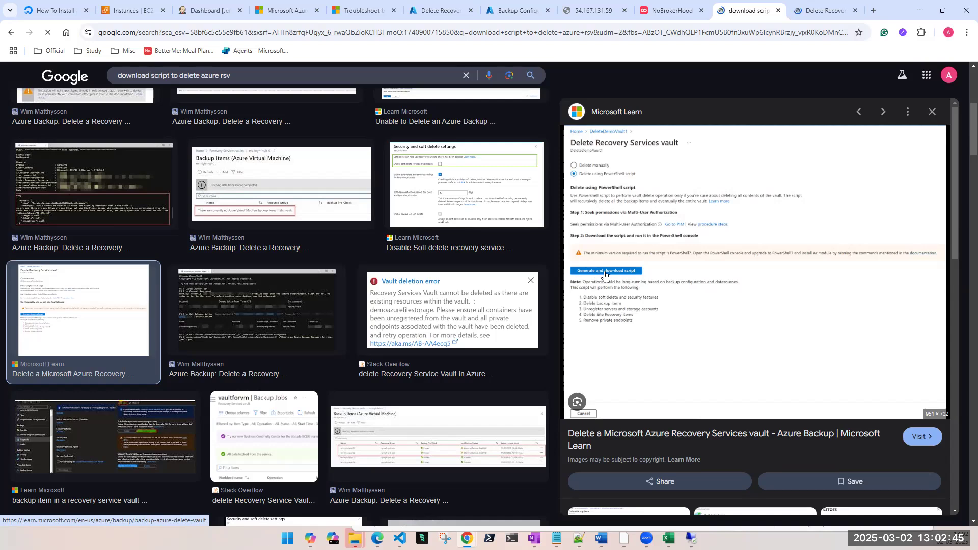
Step: Return to utkloud-backup-vault's deletion page, highlight the PowerShell7 requirement, and open the linked documentation to view its script section
click(515, 11)
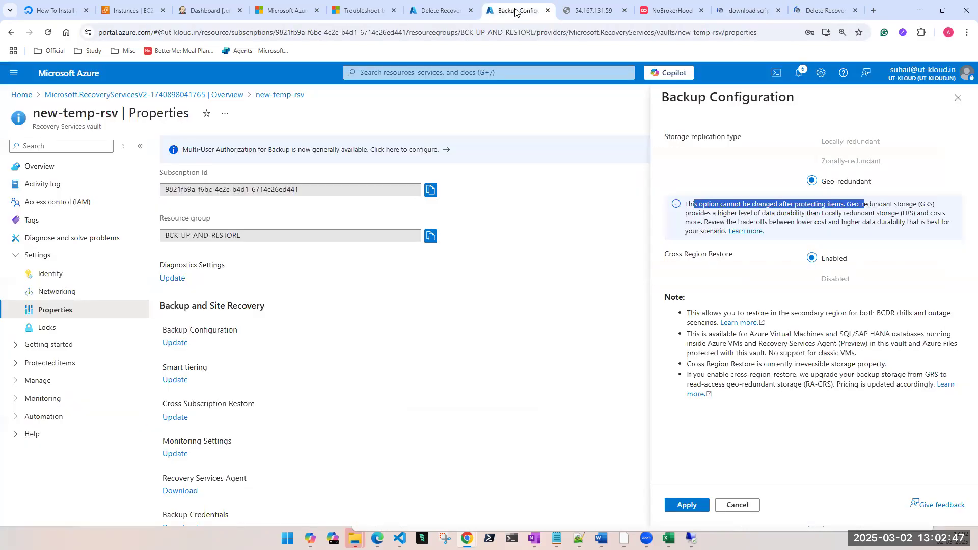
click(438, 10)
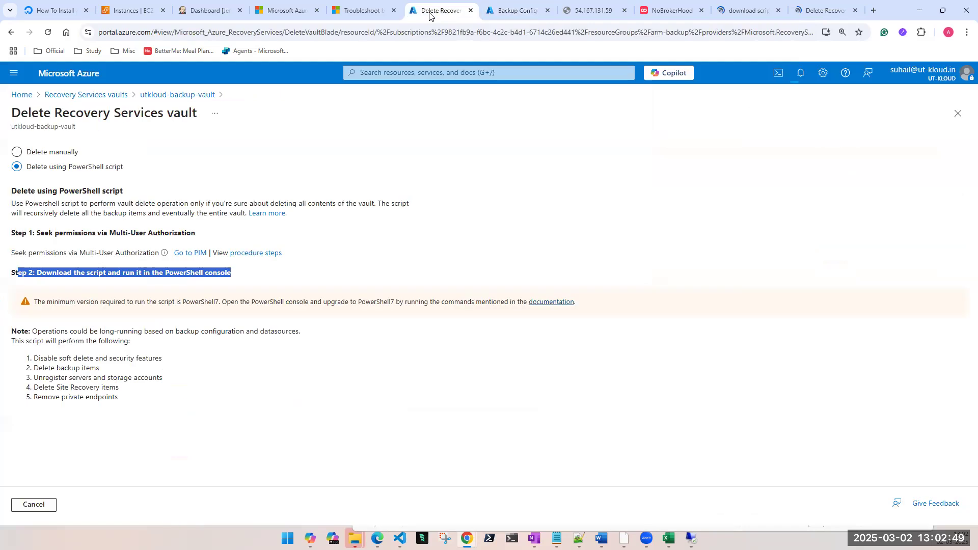
click(102, 292)
drag(26, 304, 502, 304)
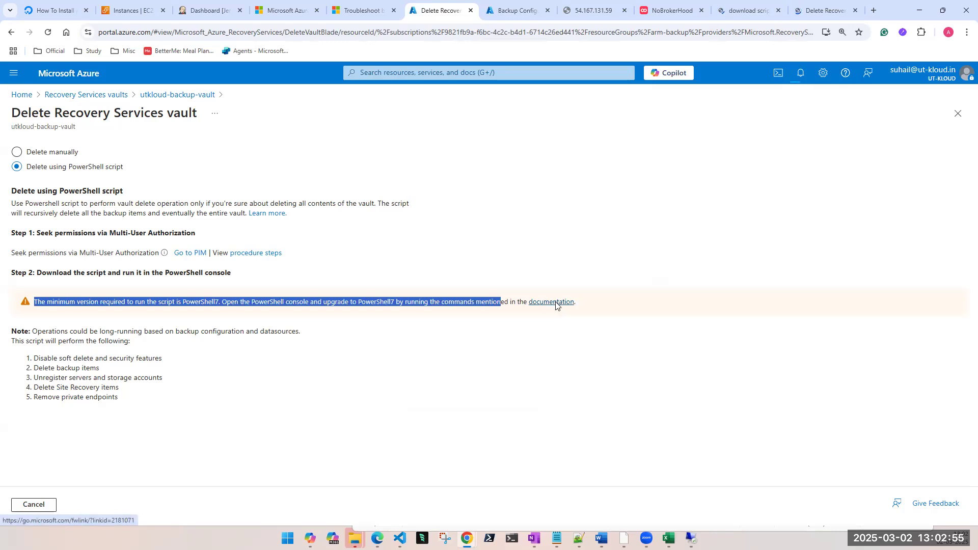
click(556, 303)
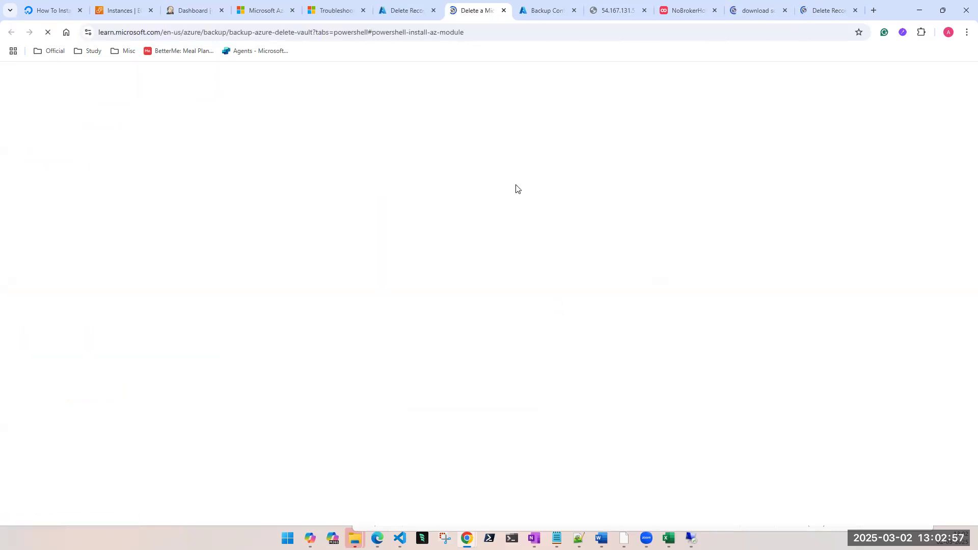
scroll(518, 372, down, 3)
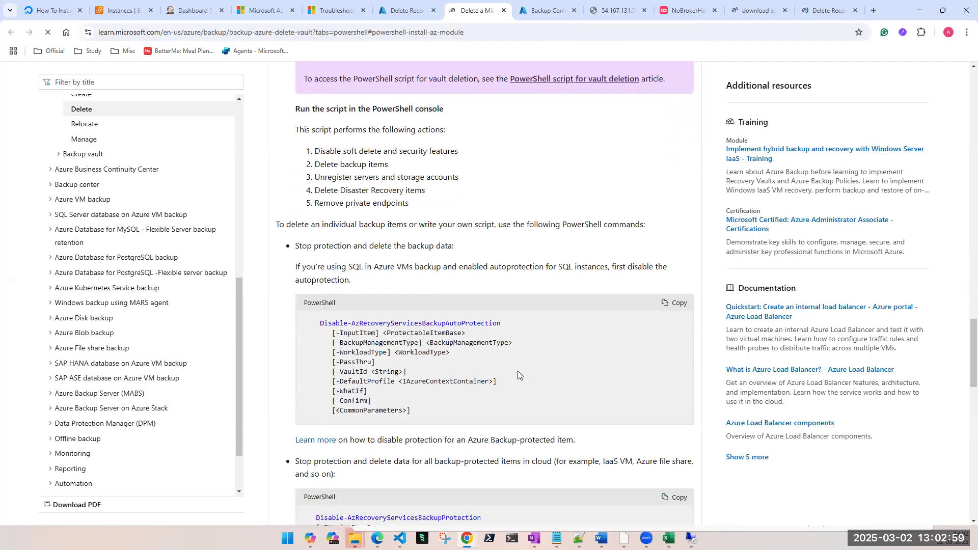
Step: Compare utkloud-backup-vault's deletion page with the Q&A page and the Microsoft Learn image preview of the script download option
click(391, 7)
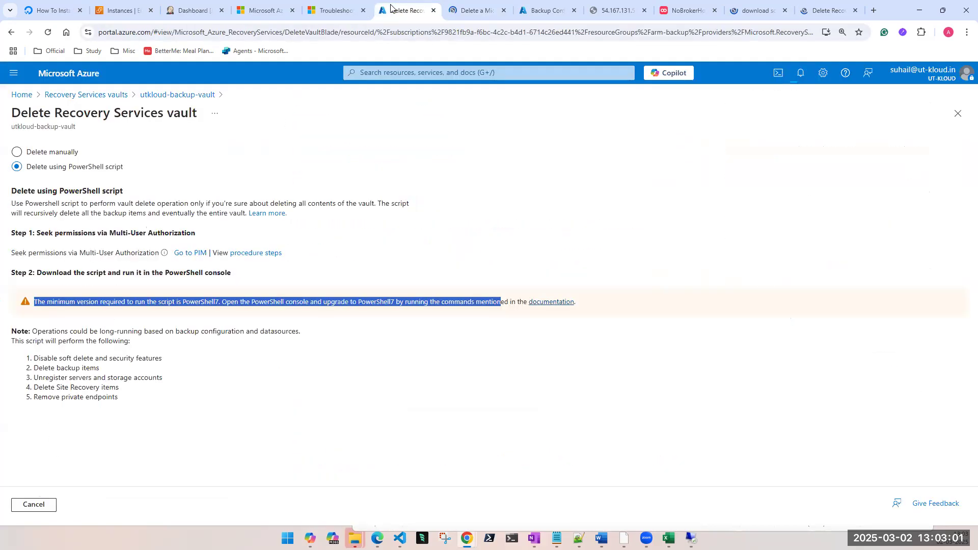
click(830, 9)
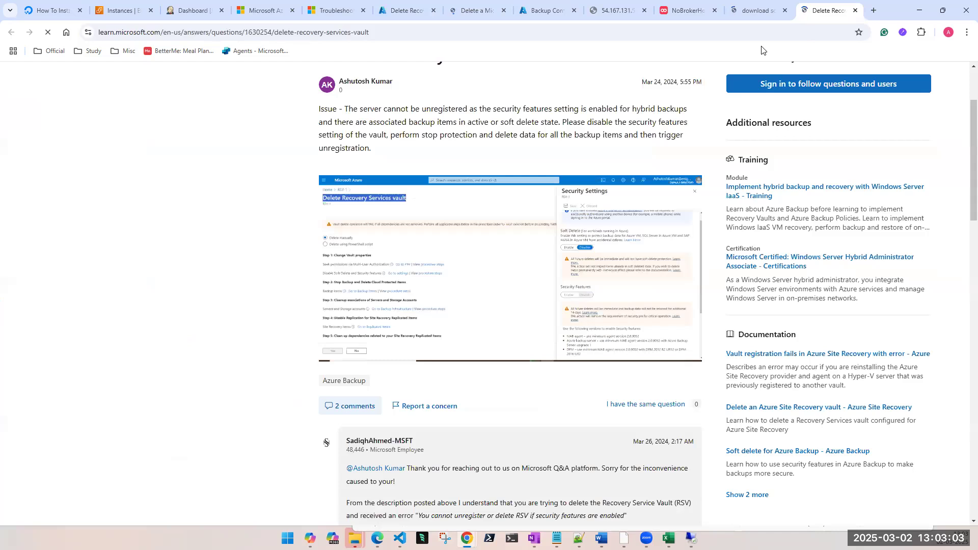
click(758, 10)
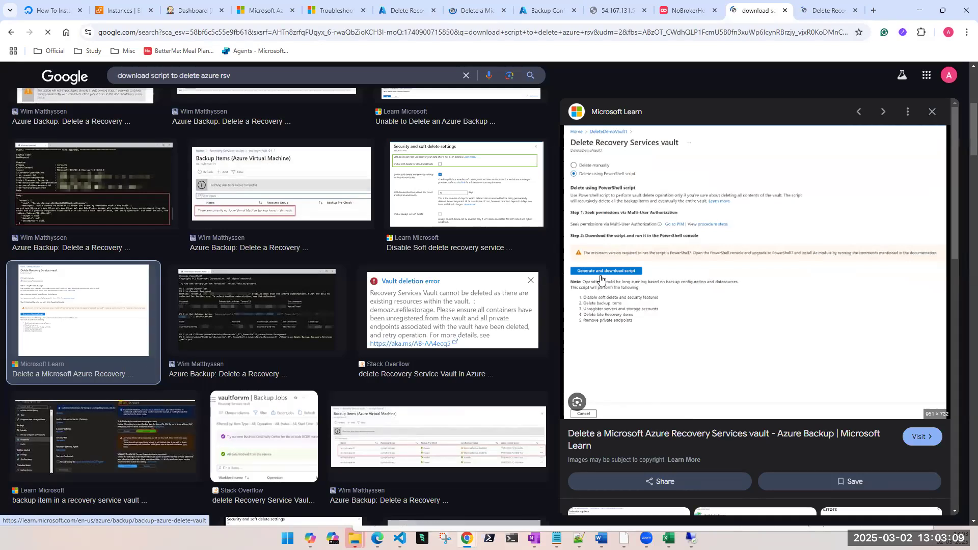
Step: Switch to new-temp-rsv's properties, select the resource group name, close the Backup Configuration pane, and check the signed-in account
click(545, 10)
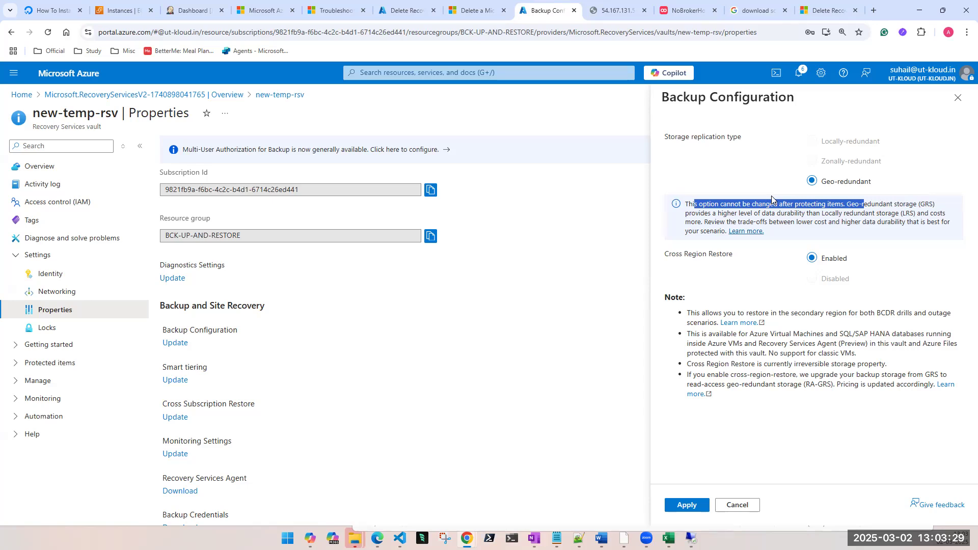
click(173, 189)
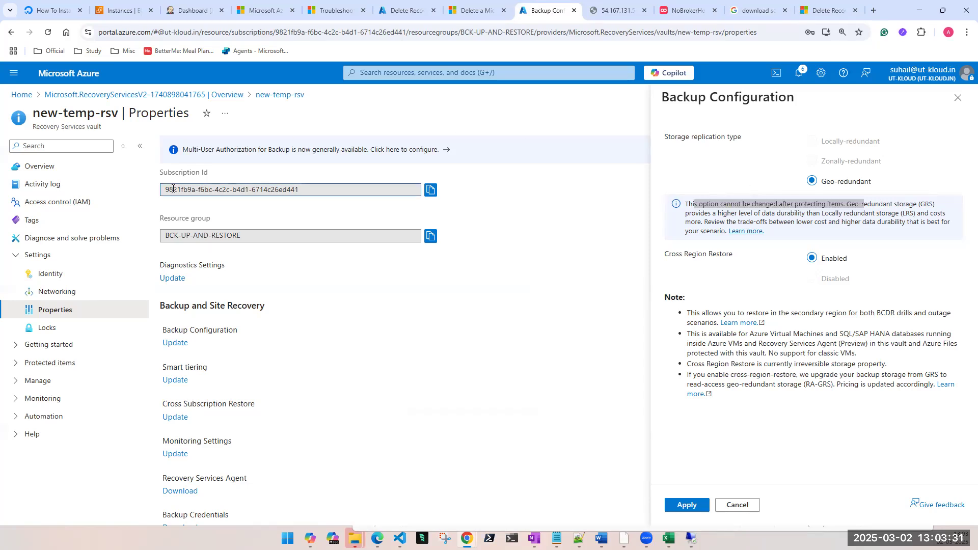
click(187, 239)
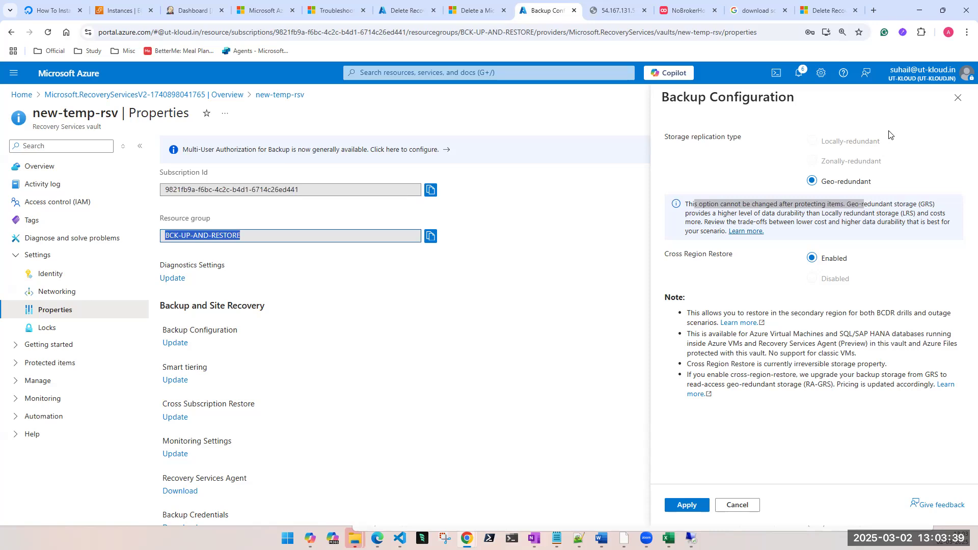
click(959, 99)
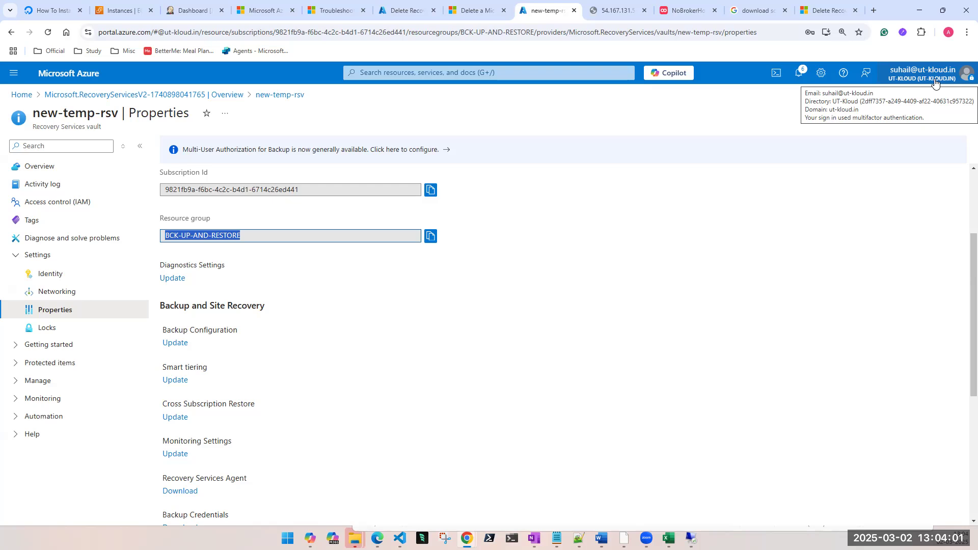
click(932, 82)
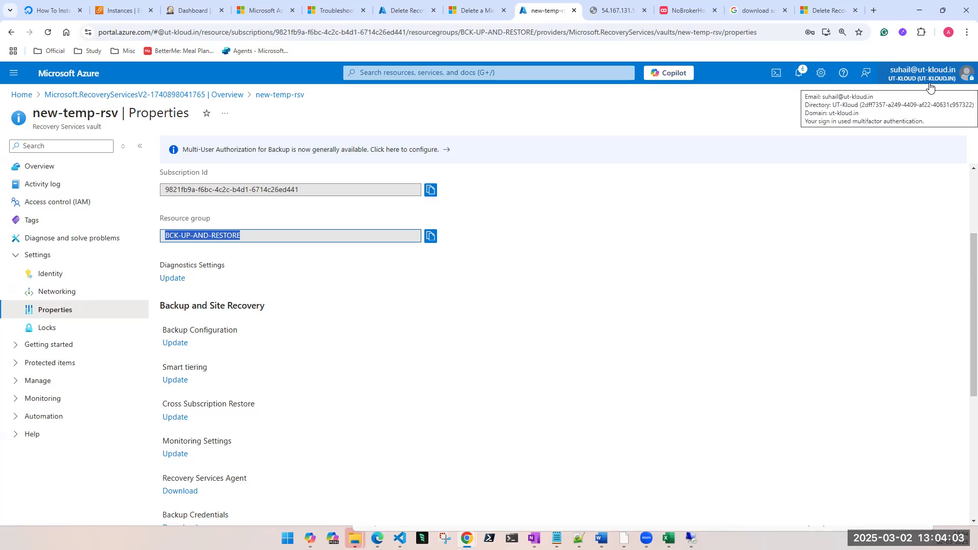